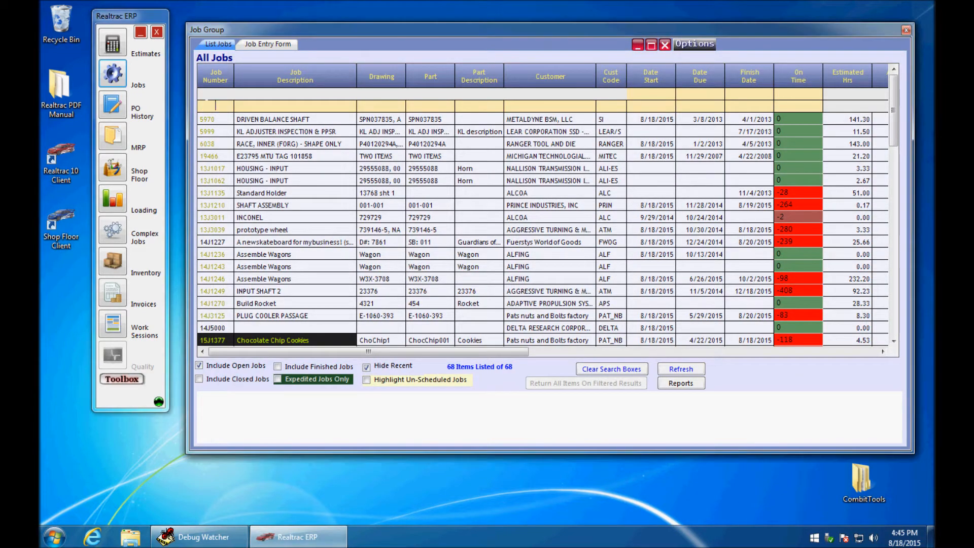
Filter the job list by job number 1521 and open job 15J1521 in the job entry form
left_click(206, 100)
type("1521")
double_click(225, 120)
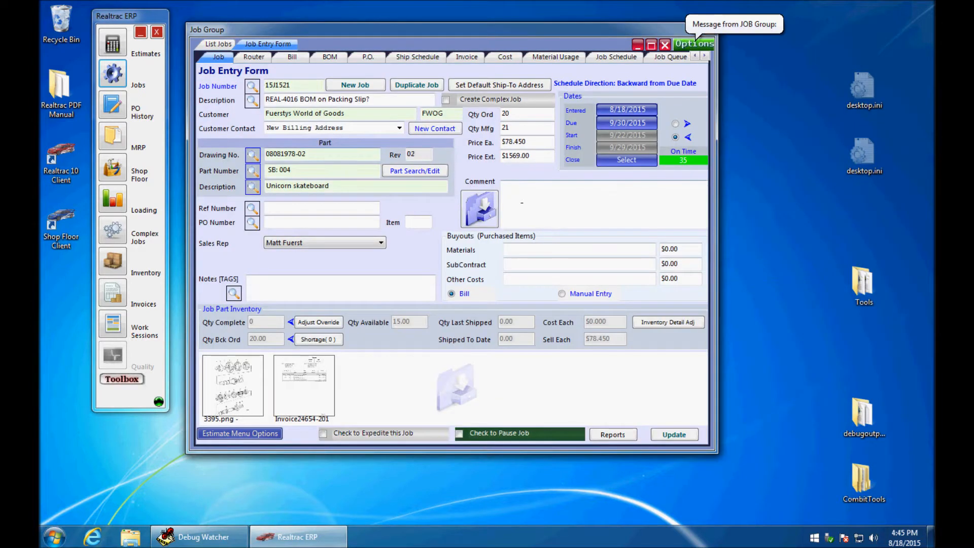
left_click(245, 375)
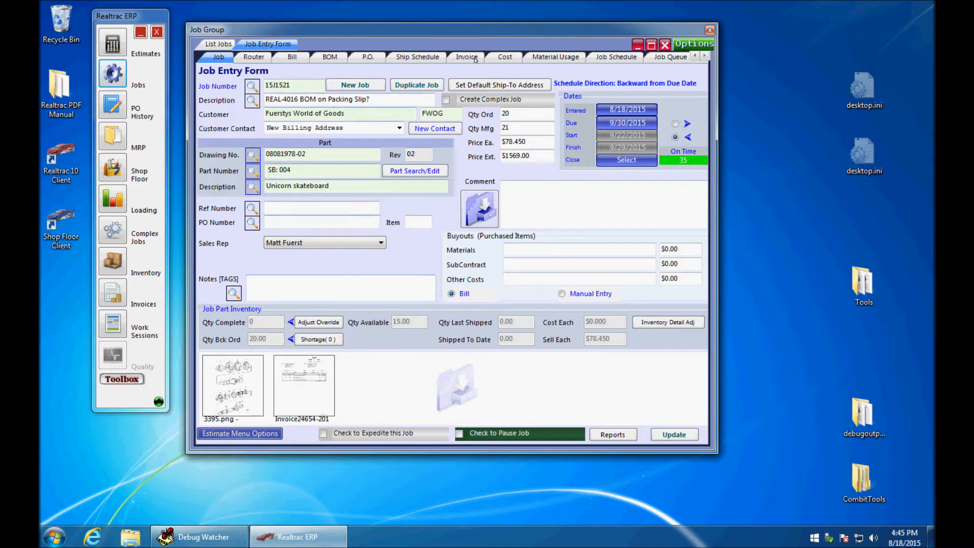
Create a new invoice for job 15J1521
left_click(466, 57)
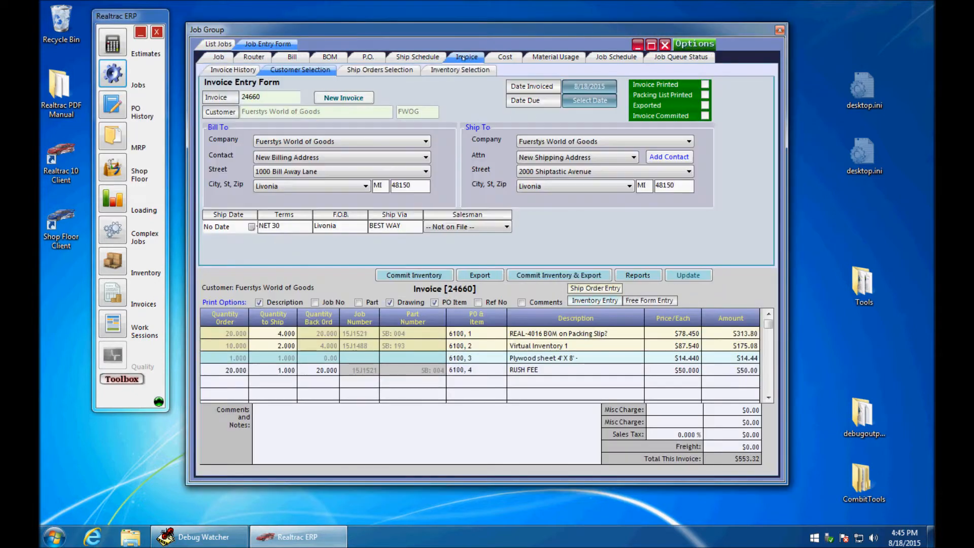
left_click(347, 98)
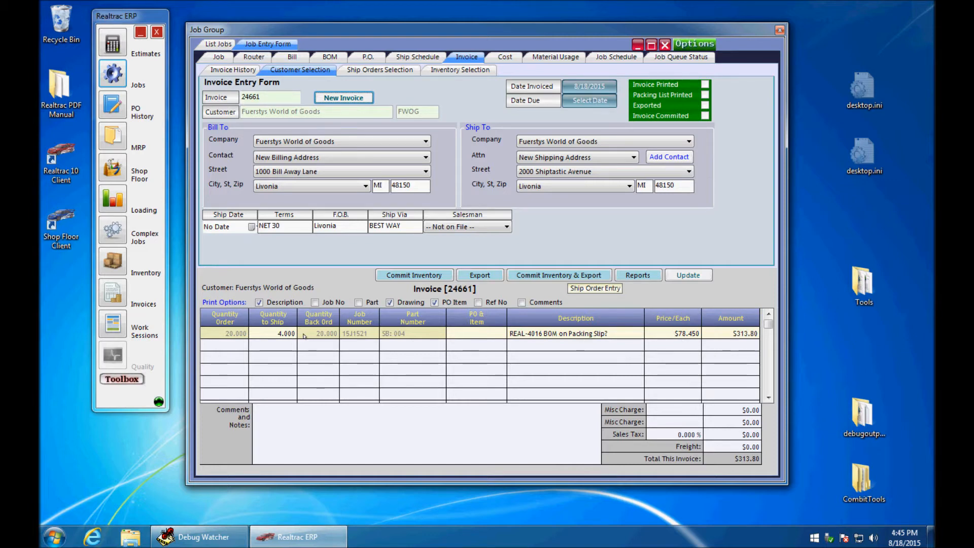
left_click(349, 334)
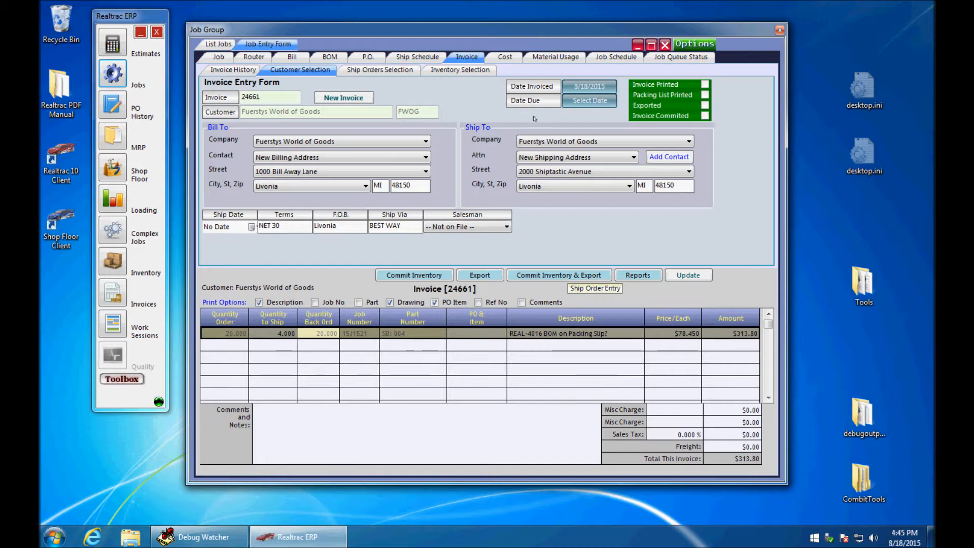
Add the first Virtual Inventory 1 ship order of job 15J1488 to the invoice with a quantity to ship of 2
left_click(397, 71)
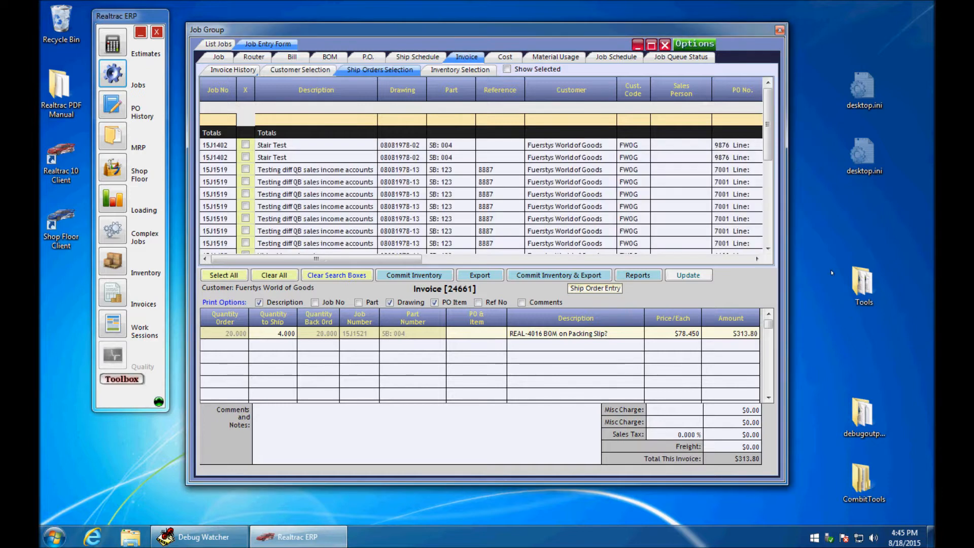
left_click(460, 70)
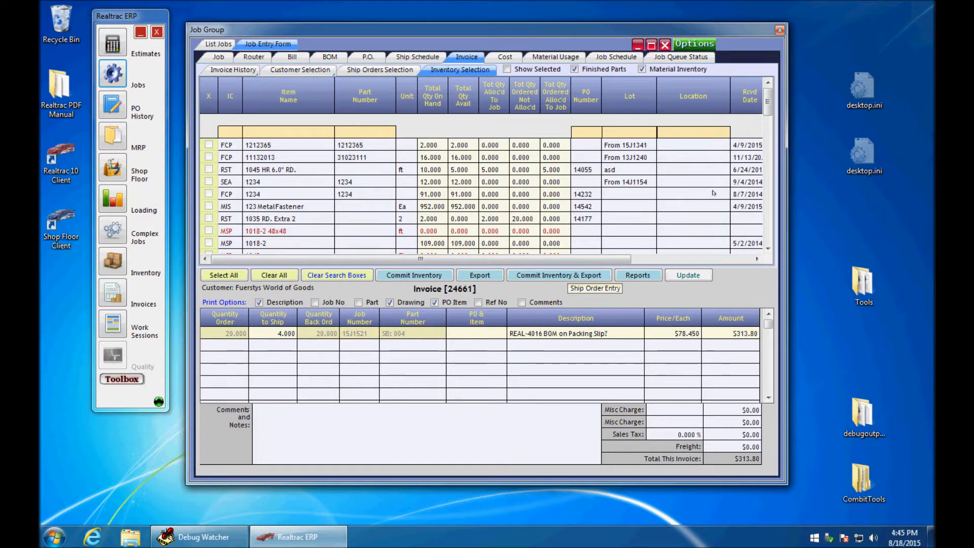
left_click(369, 71)
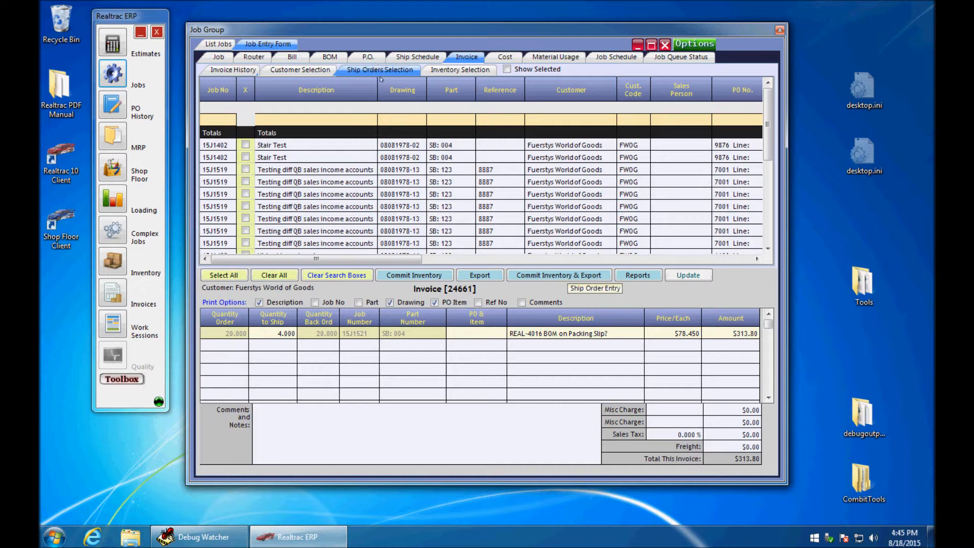
left_click_drag(768, 141, 774, 171)
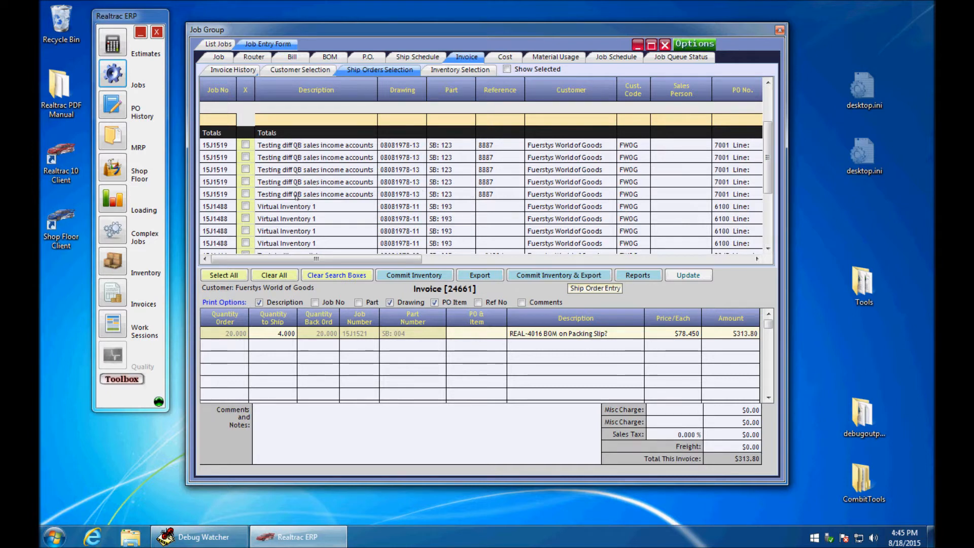
left_click(246, 206)
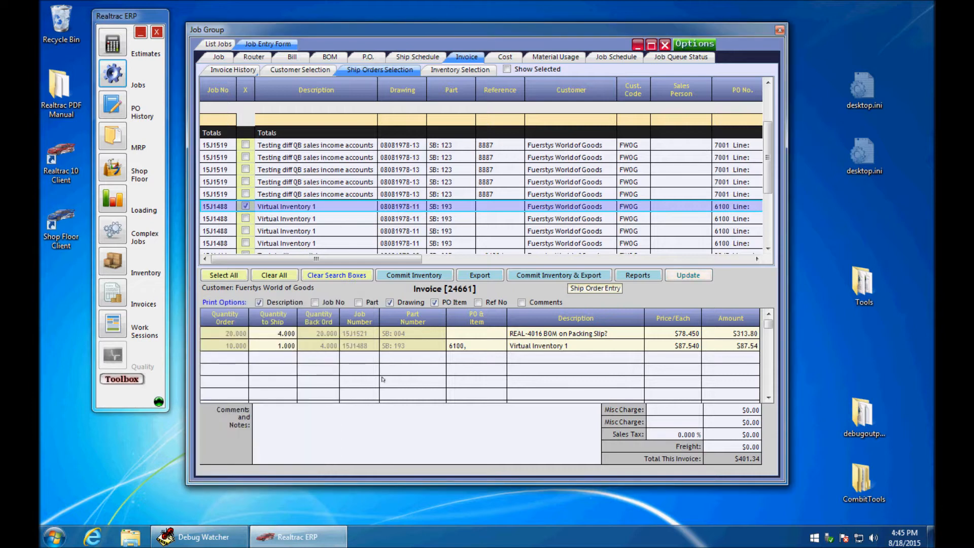
left_click(277, 345)
type("2")
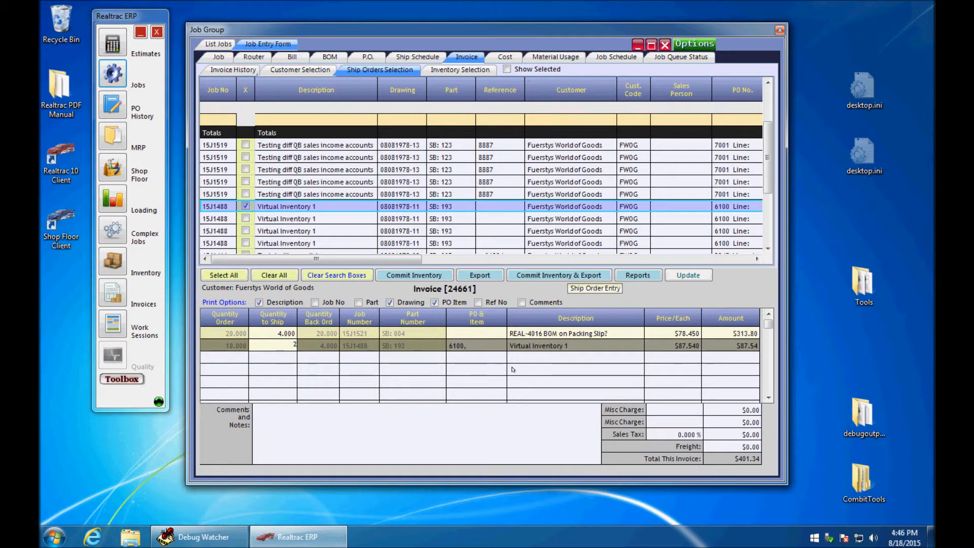
left_click(548, 346)
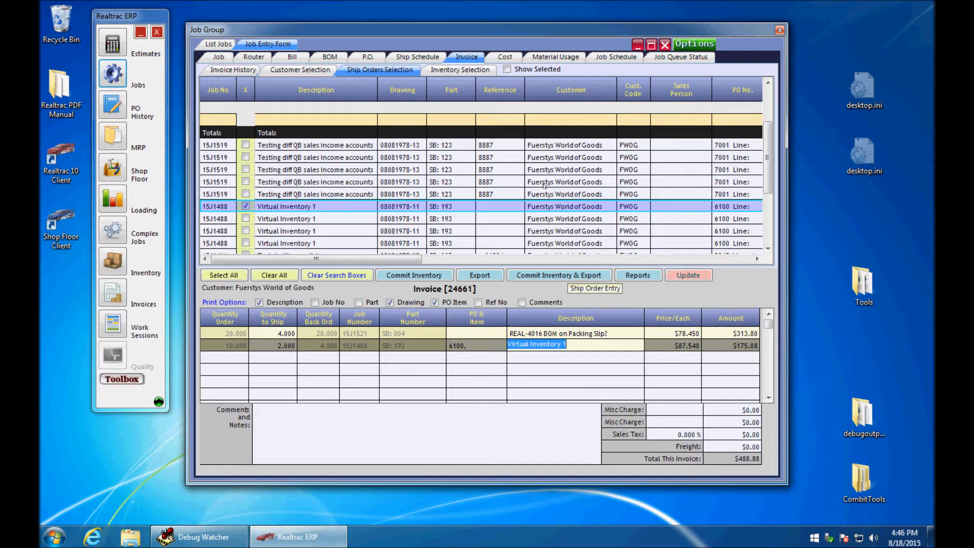
Search the inventory for "plywood" and add one Plywood sheet 4' X 8' to the invoice
left_click(469, 70)
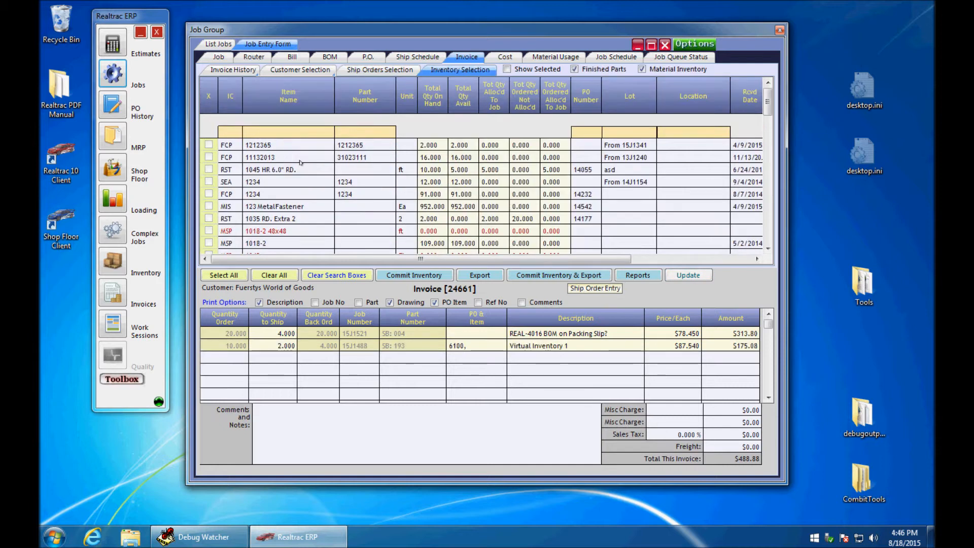
left_click(296, 131)
type("plywood")
key("Return")
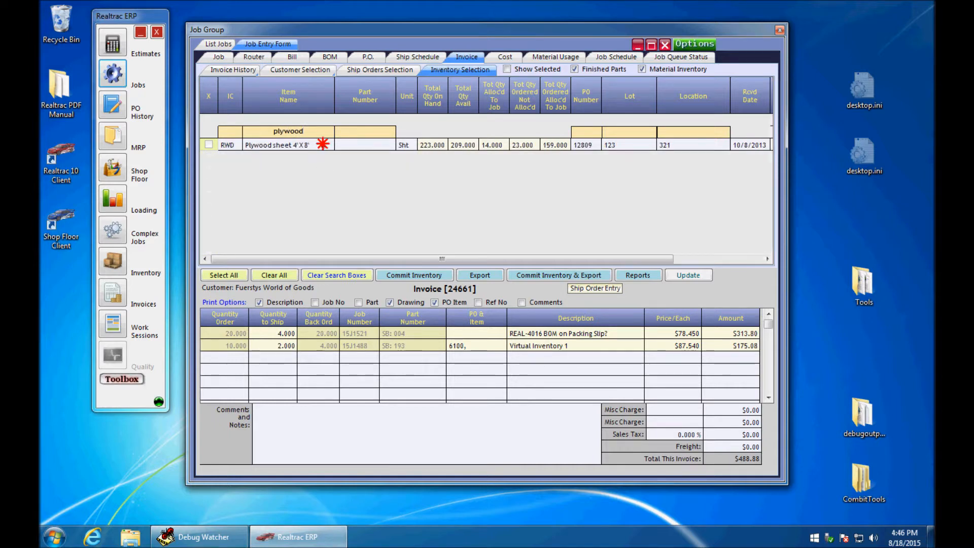
left_click(326, 145)
left_click(208, 145)
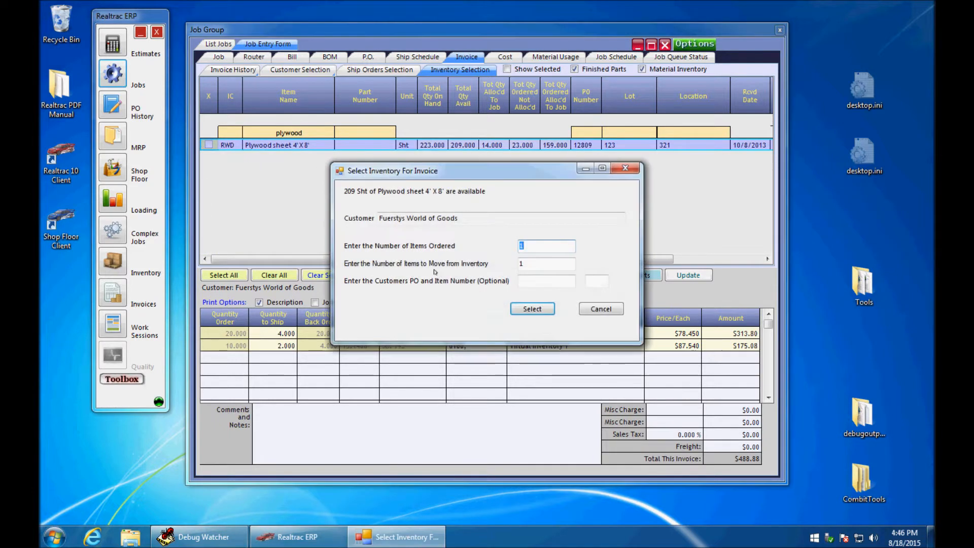
left_click(518, 307)
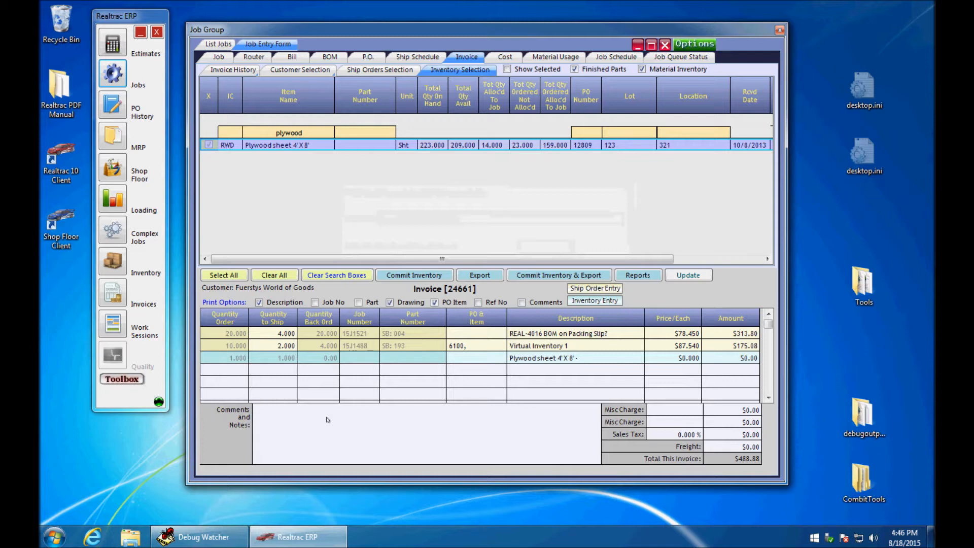
Add a free-form invoice line described as RUSH FEE with a quantity to ship of 1 at a price of 50 each
left_click(320, 69)
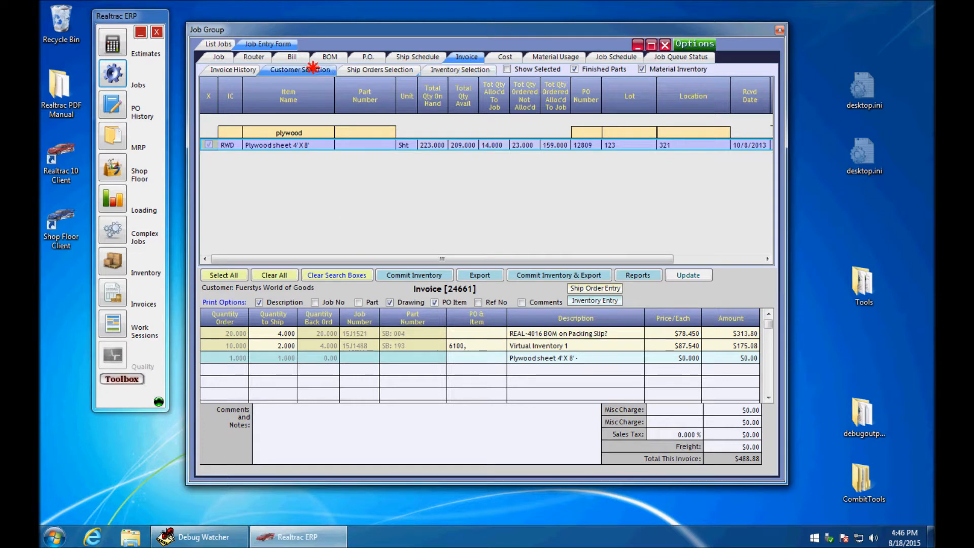
left_click(269, 368)
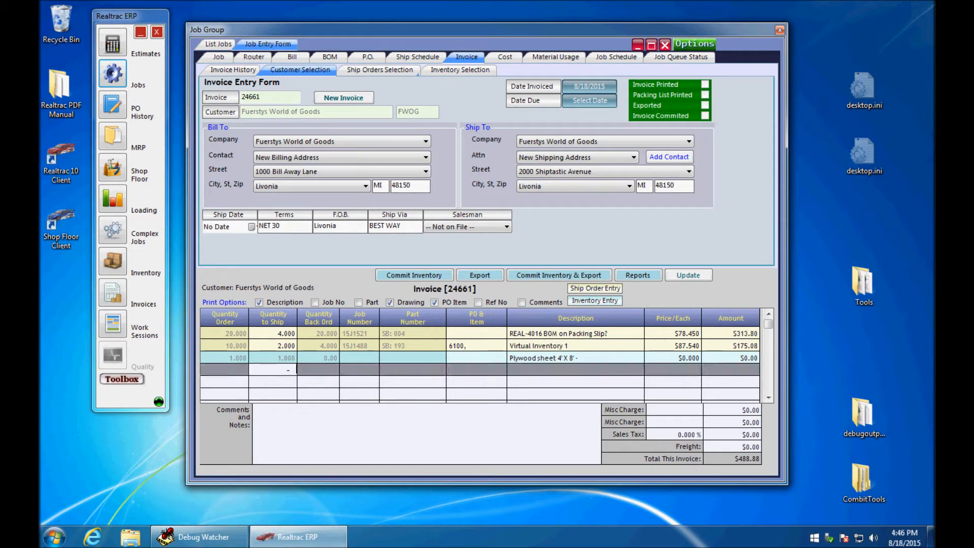
type("1")
left_click(557, 371)
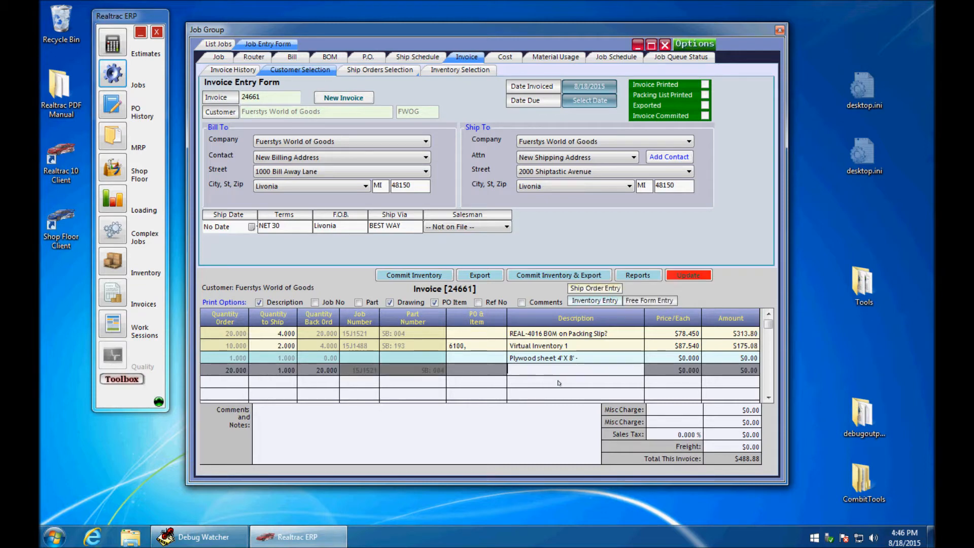
type("RUSH FEE")
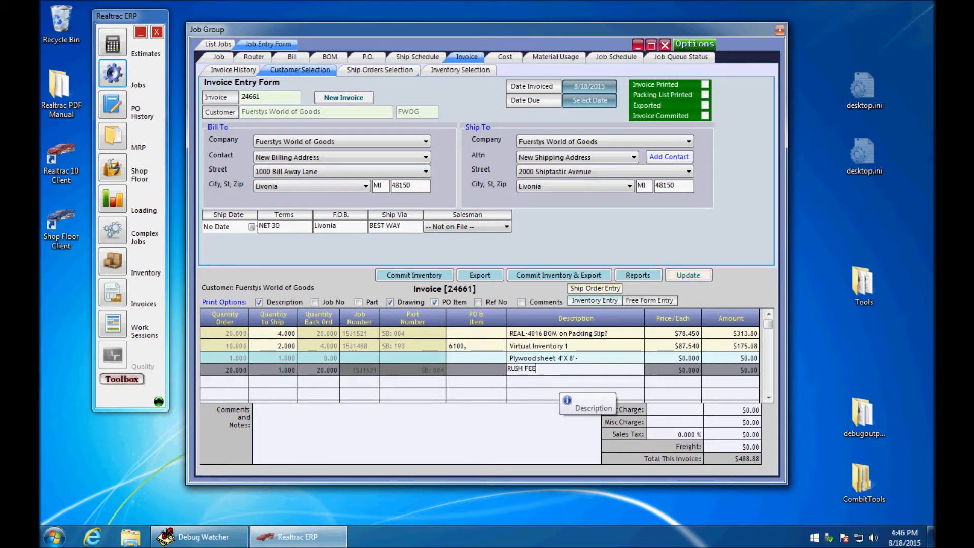
key("Tab")
type("50")
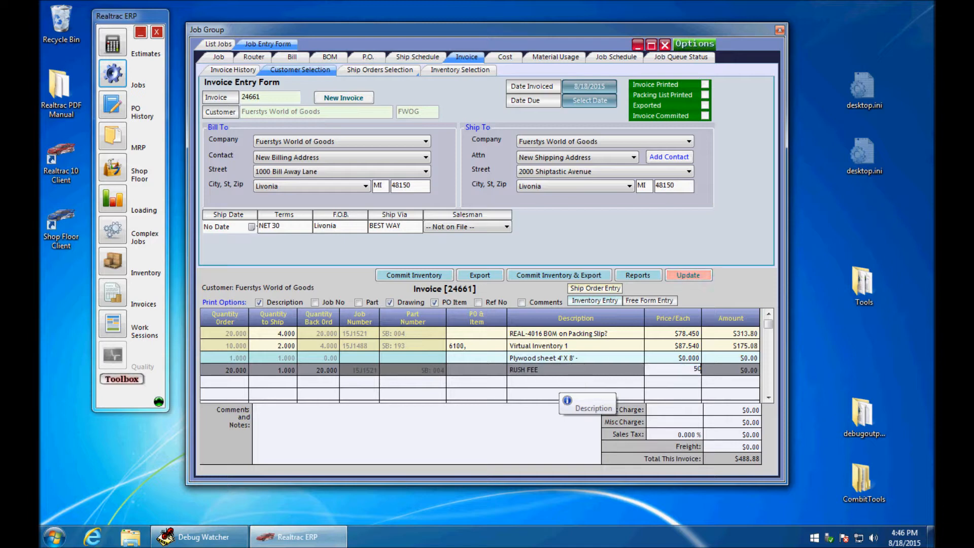
key("Tab")
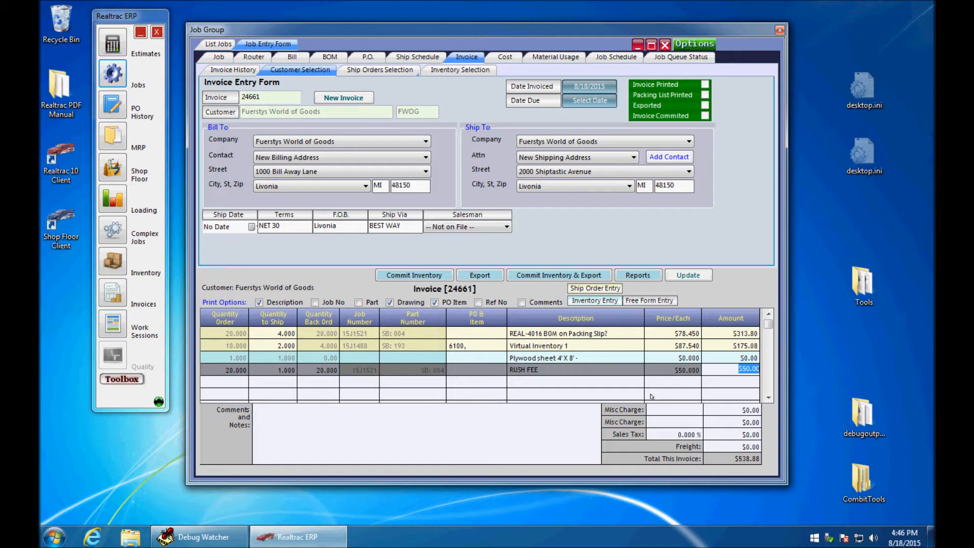
Review the part number entry of each of the four invoice lines
left_click(423, 335)
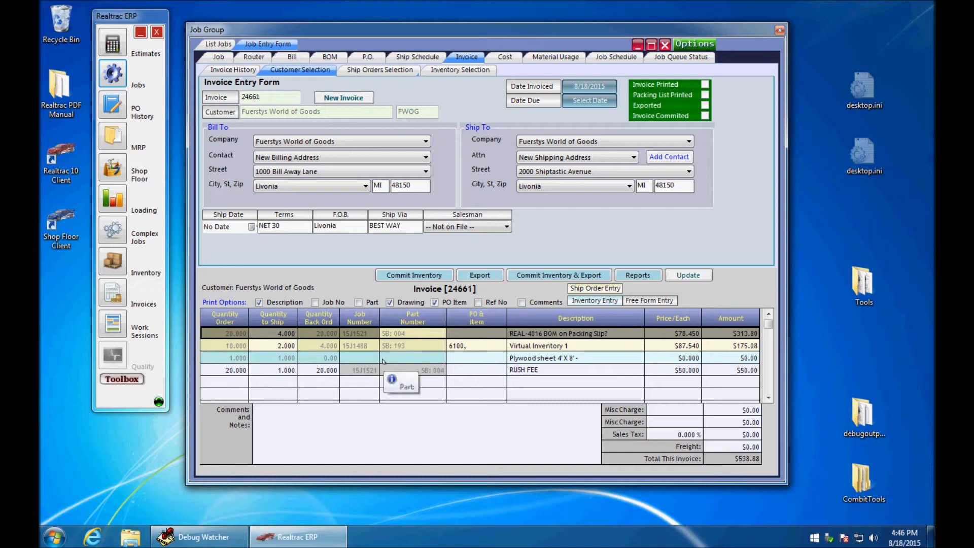
left_click(398, 346)
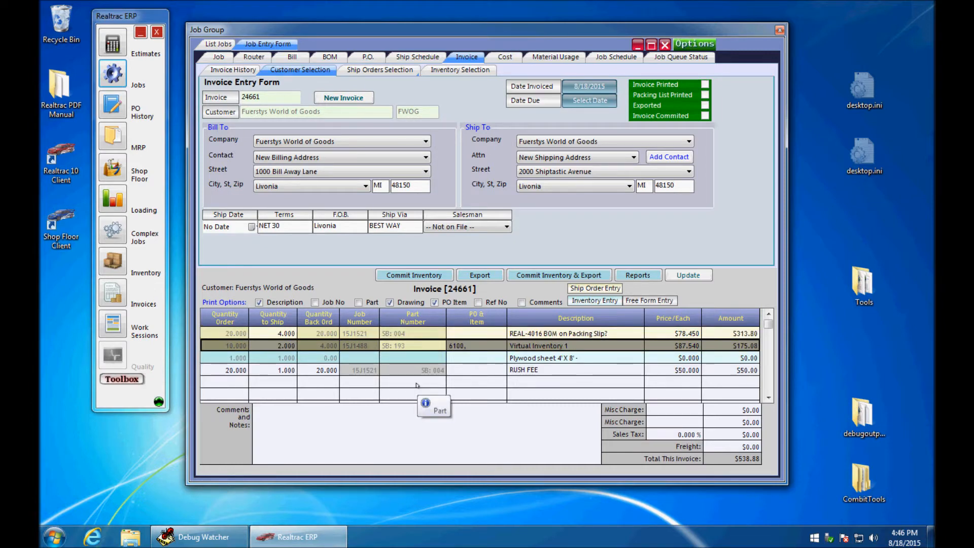
left_click(425, 358)
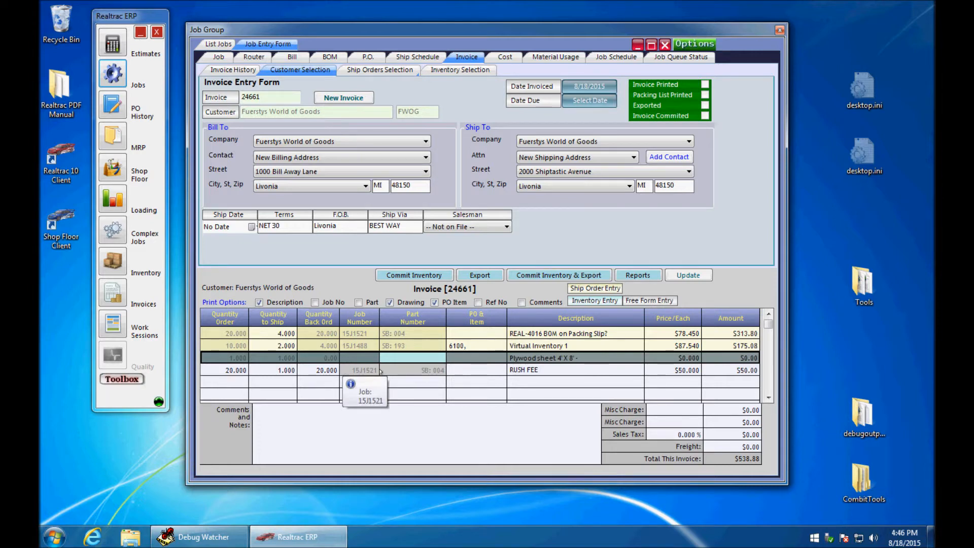
left_click(398, 369)
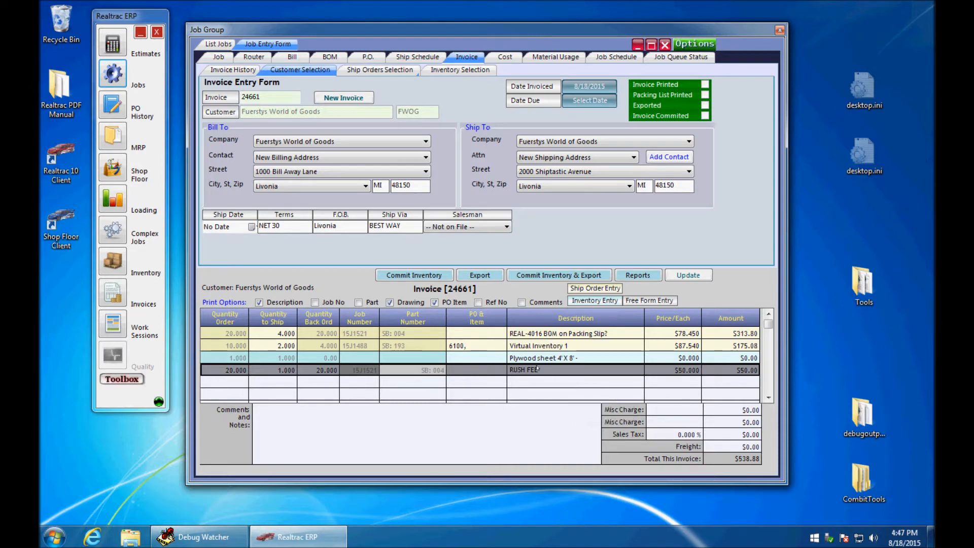
Start committing the invoice inventory, approve the line items, and ship 4 of part SB: 004 and 2 of part SB: 193
left_click(439, 276)
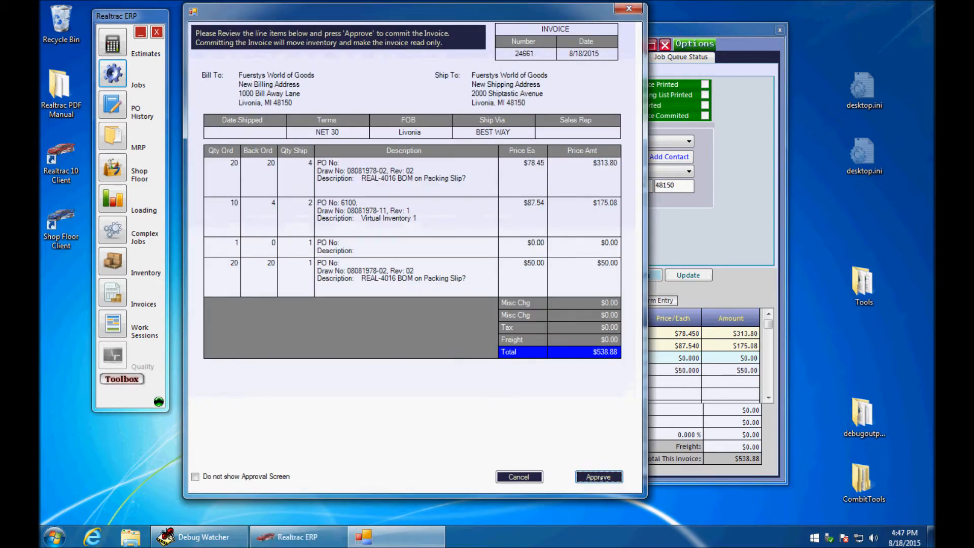
left_click(600, 477)
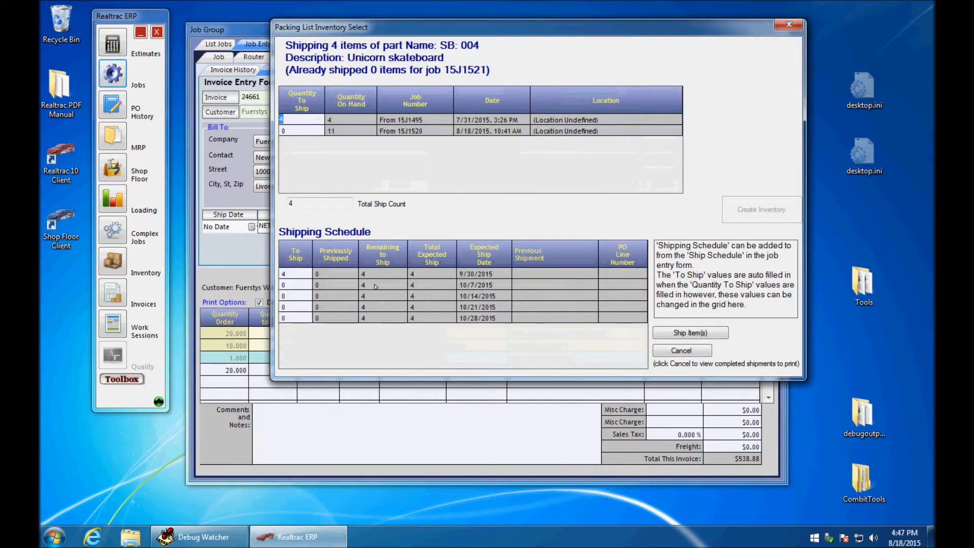
left_click(676, 332)
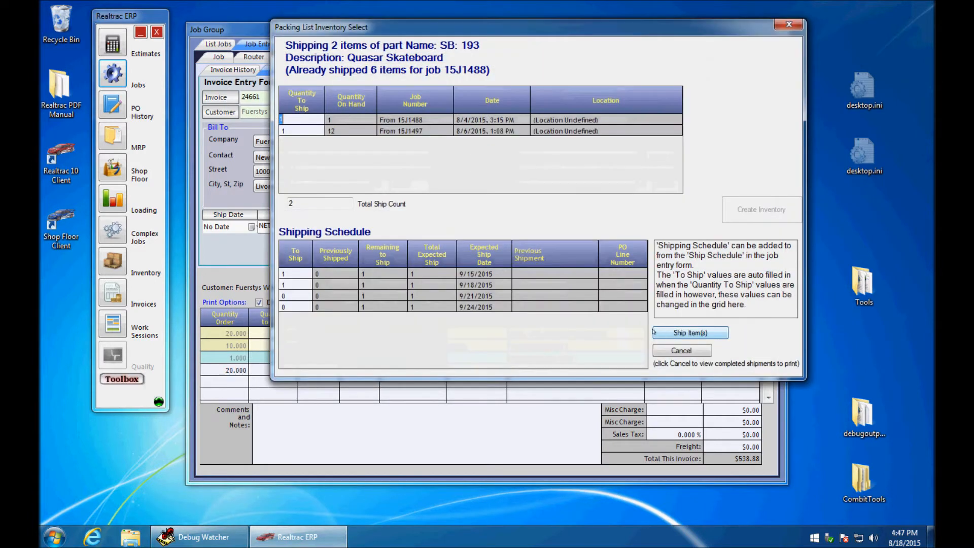
left_click(427, 122)
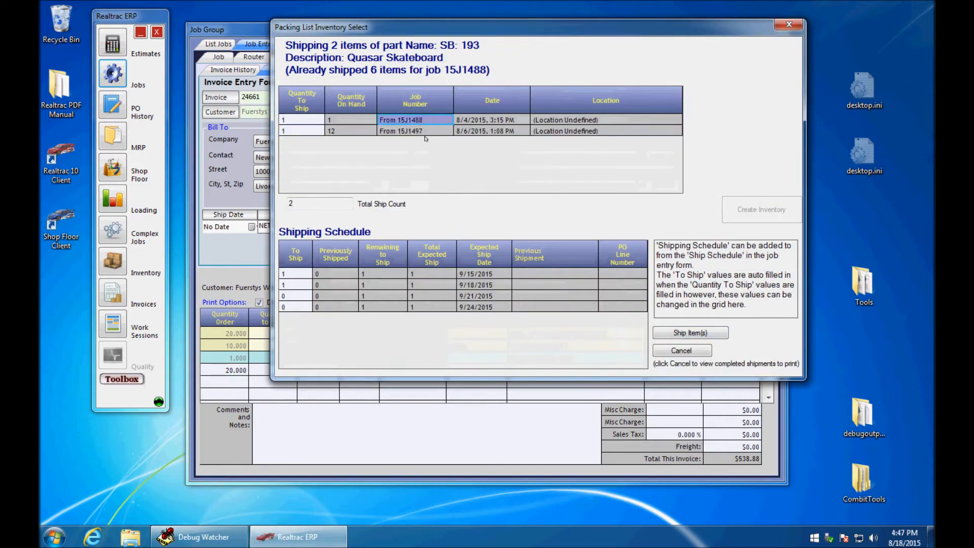
left_click(428, 131)
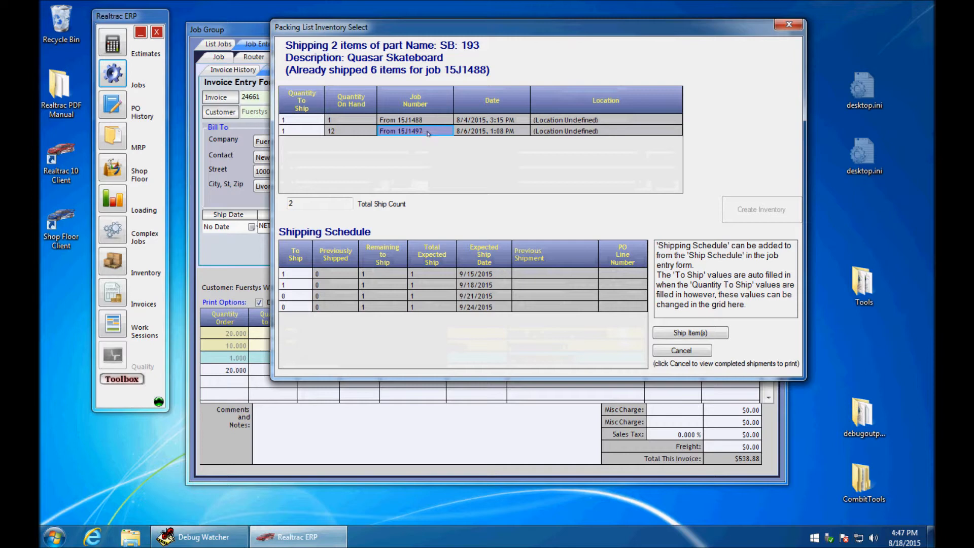
left_click(702, 333)
Commit 1 plywood sheet from the inventory entry with 101 available, valued at another price of 14.44
left_click_drag(760, 271, 756, 310)
left_click(246, 317)
left_click(434, 316)
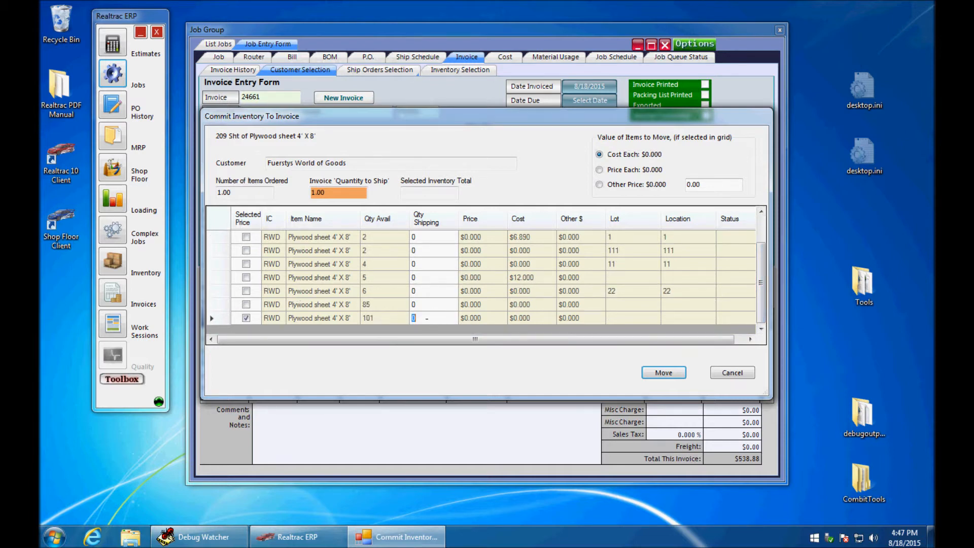
type("1")
left_click(652, 185)
left_click(716, 185)
type("14.44")
left_click(664, 372)
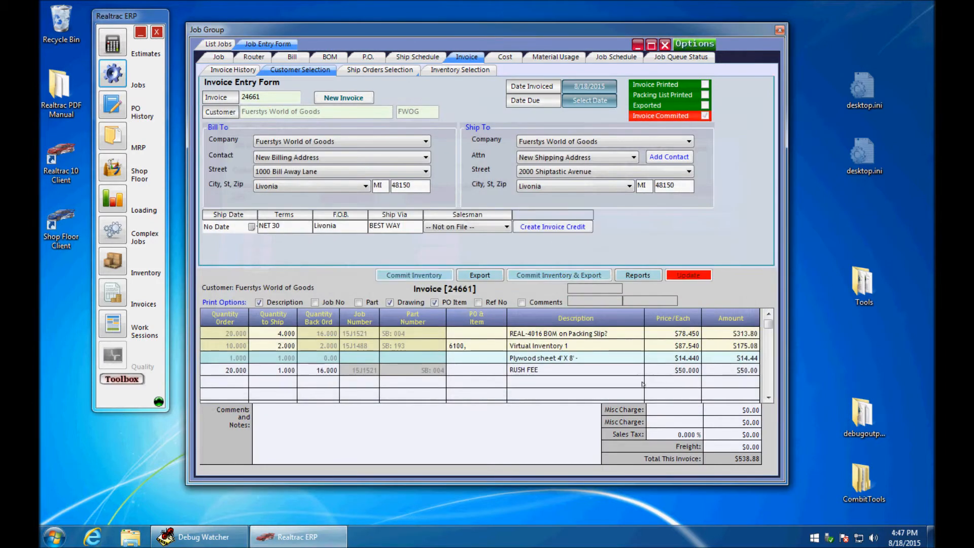
left_click(542, 261)
left_click(544, 262)
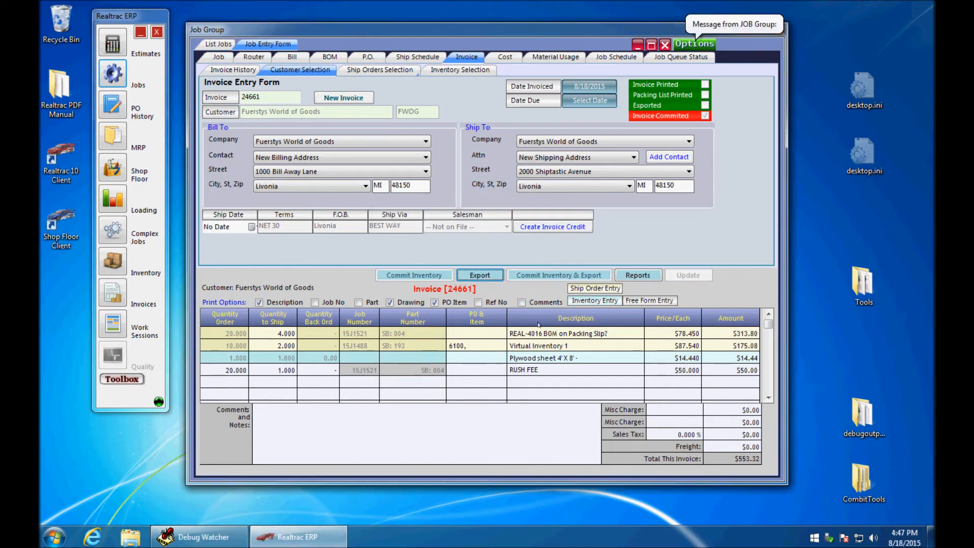
Enable the Job No and Part print options for the invoice
left_click(315, 302)
left_click(358, 302)
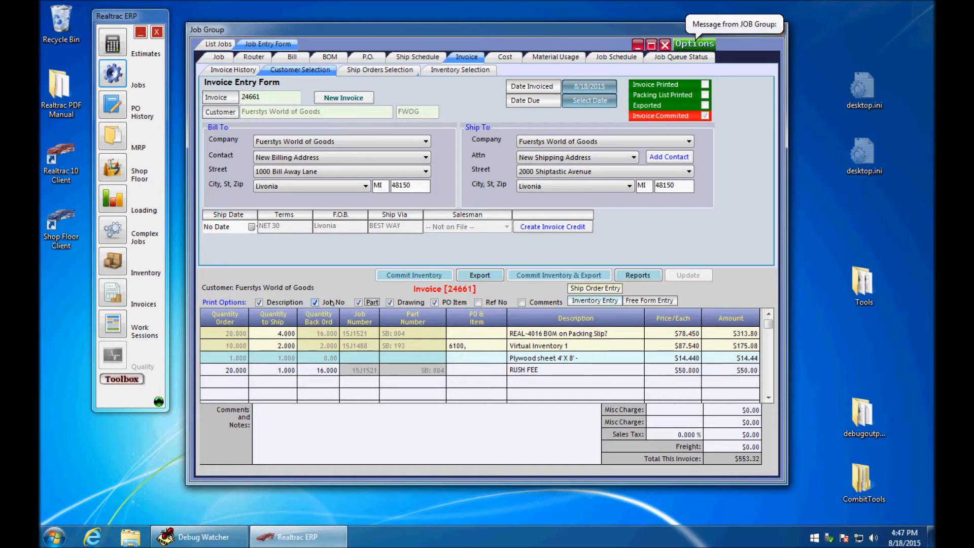
Switch the Ref No print option on and off again, and deny and re-allow the invoice's export
left_click(495, 304)
left_click(478, 303)
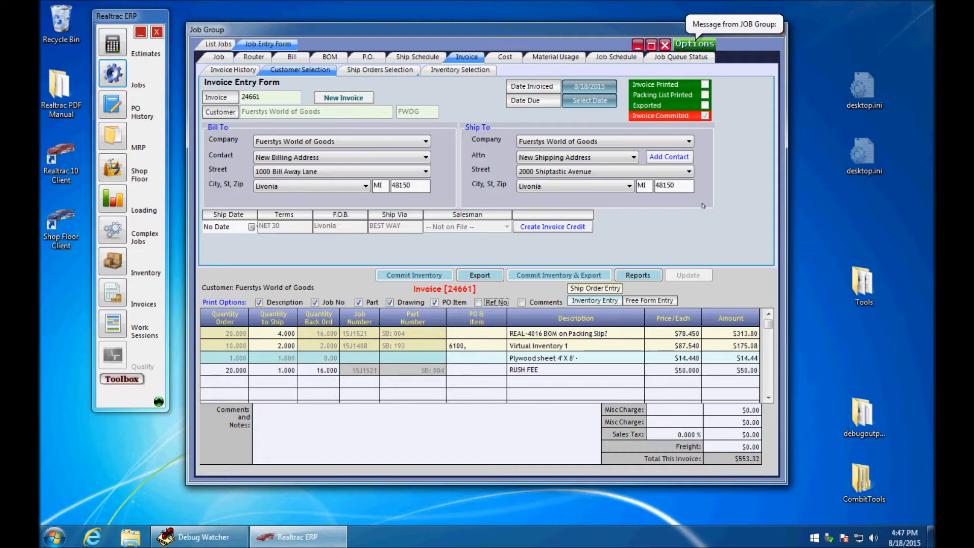
right_click(668, 105)
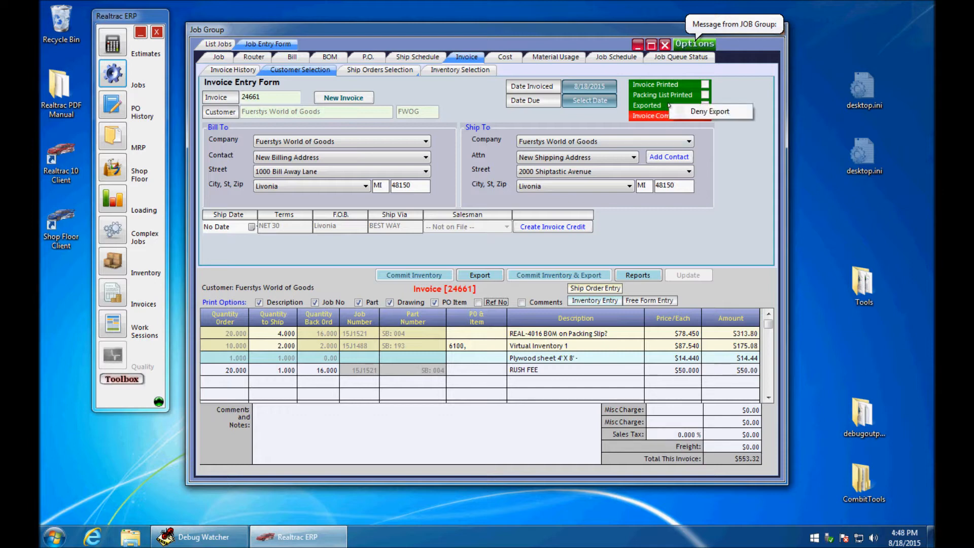
left_click(702, 112)
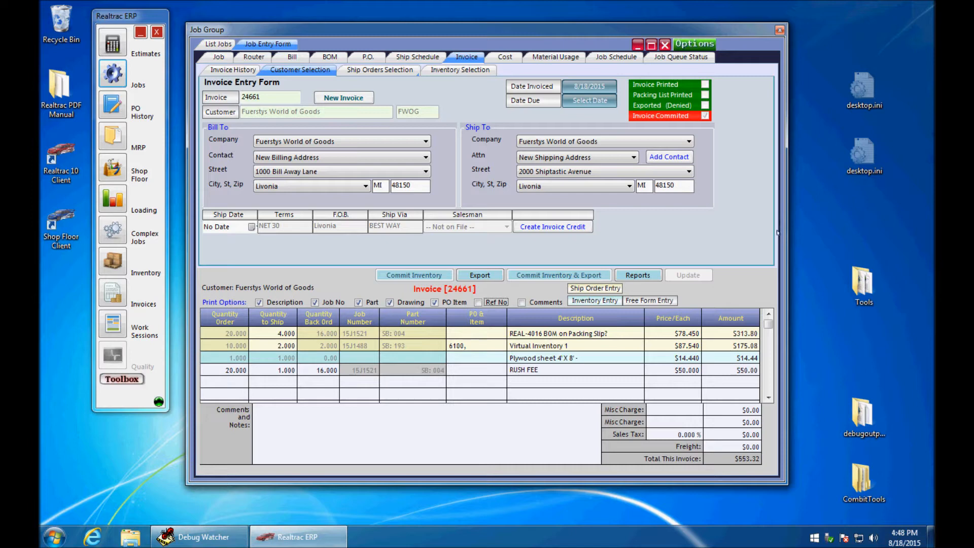
right_click(673, 106)
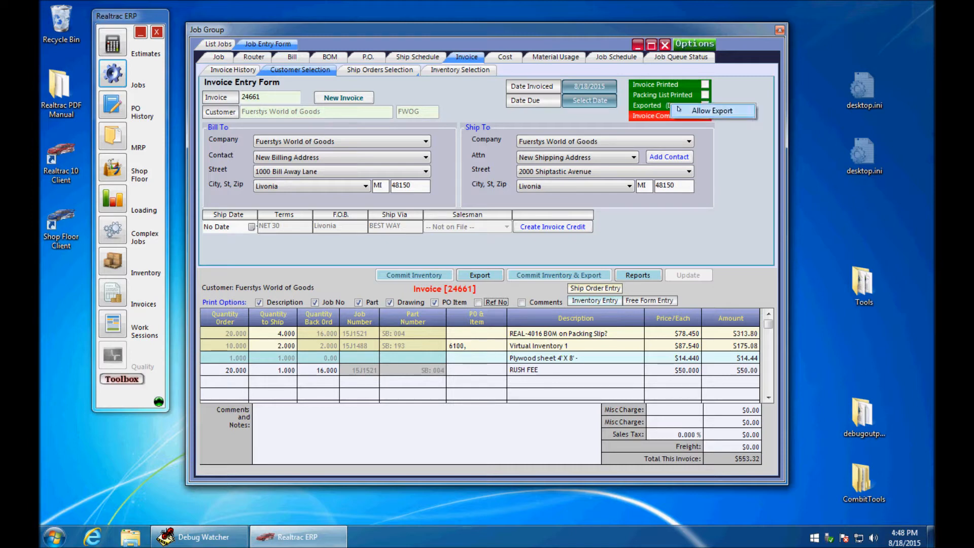
left_click(699, 111)
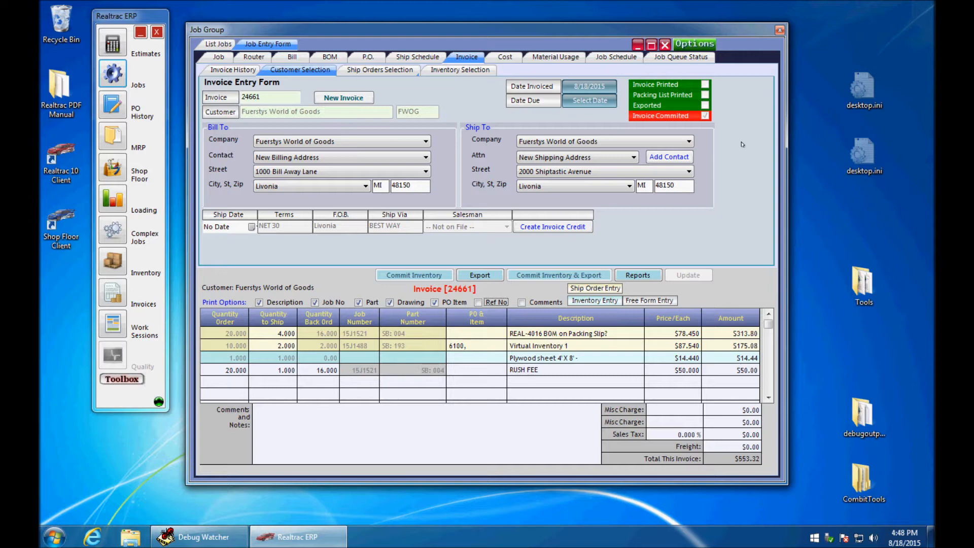
Preview only the Invoice / Credit Memo report of the invoice, without the packing list, at page width
left_click(638, 275)
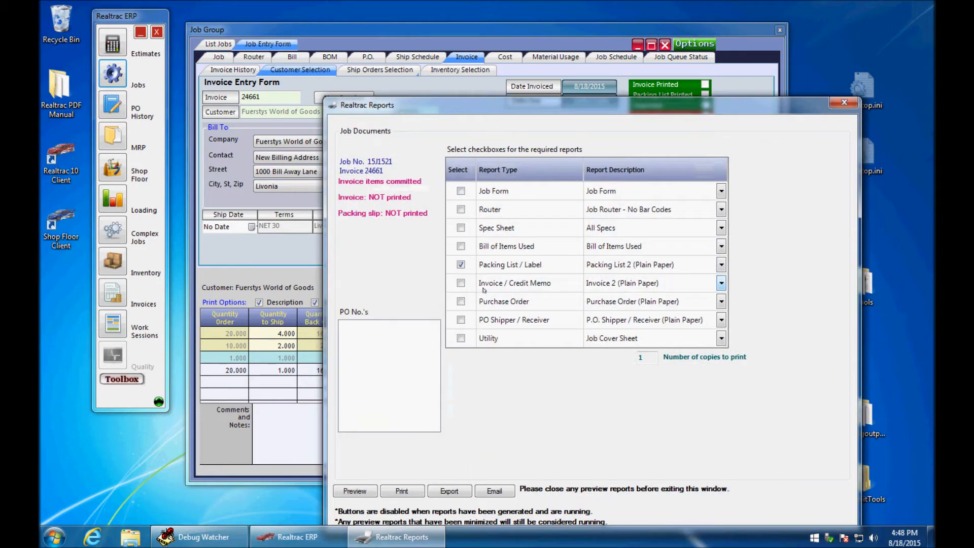
left_click(459, 264)
left_click(460, 282)
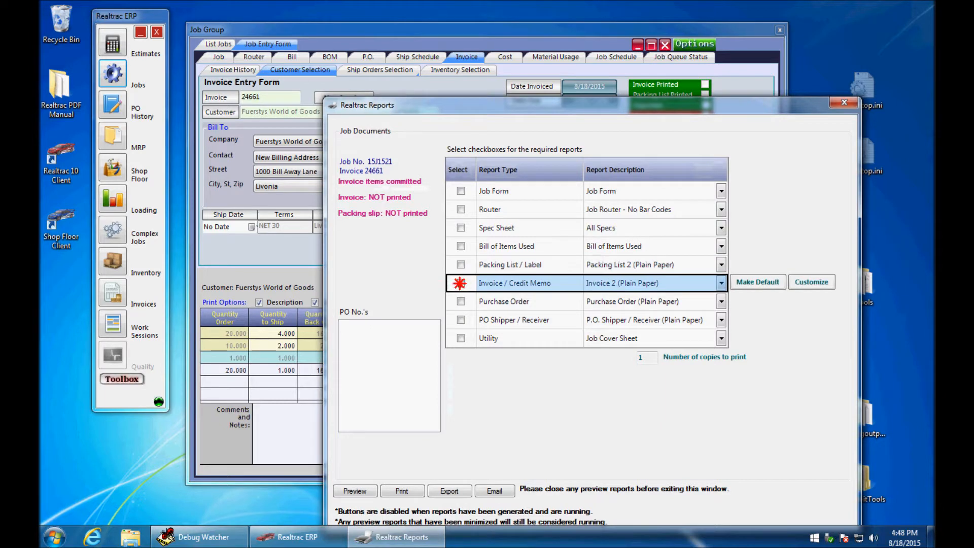
left_click(367, 490)
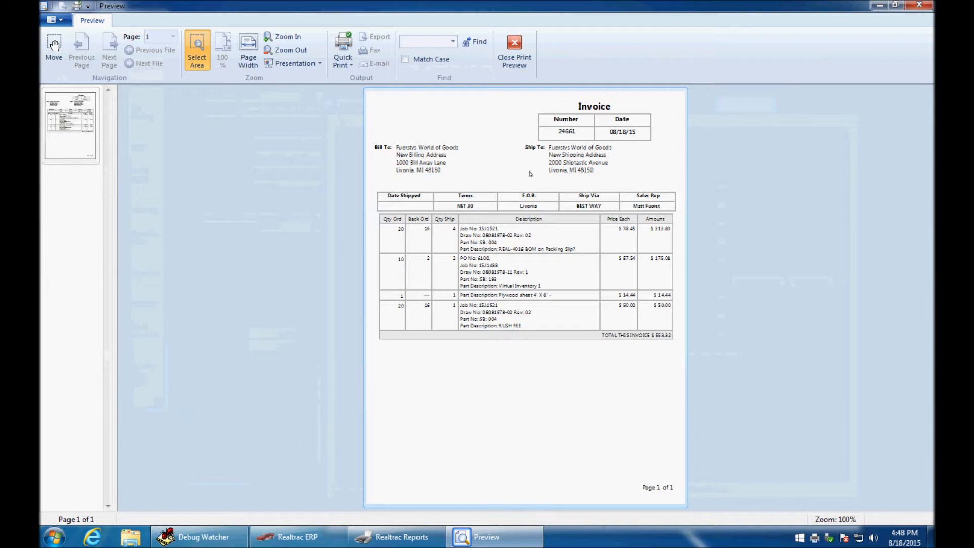
left_click(252, 57)
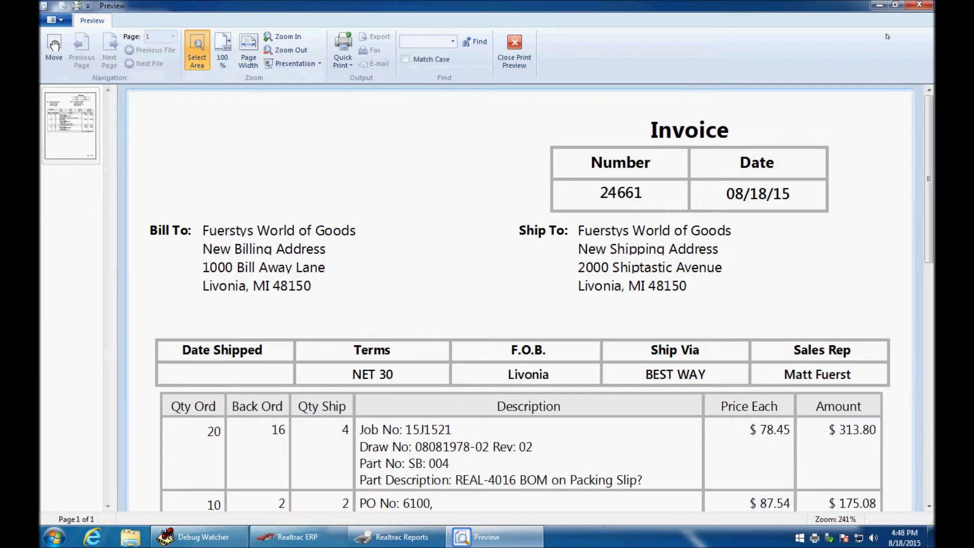
Close the invoice preview, mark the invoice as printed, and leave the reports window
left_click(920, 4)
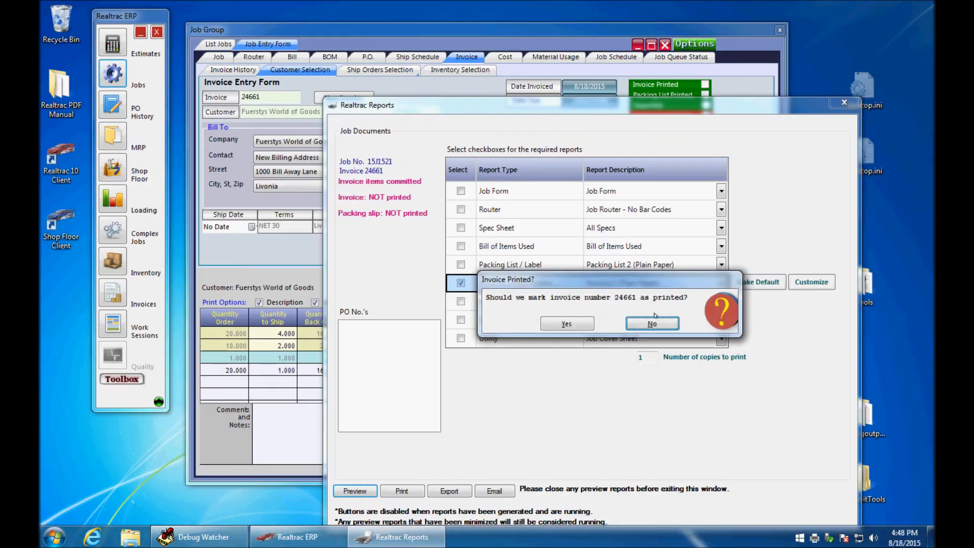
left_click(570, 324)
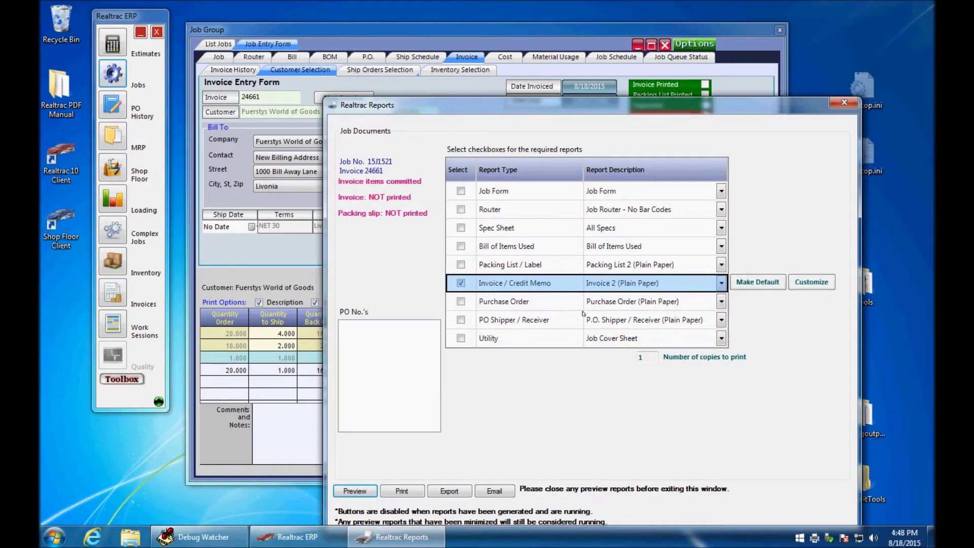
left_click(844, 102)
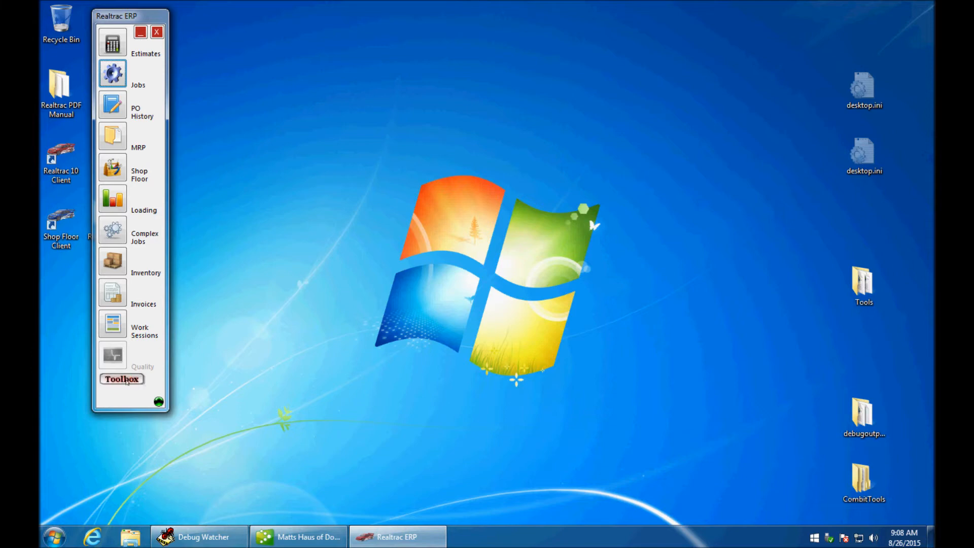
Open the employee list in System Setup and review the base rates of several employees
left_click(126, 380)
left_click(164, 422)
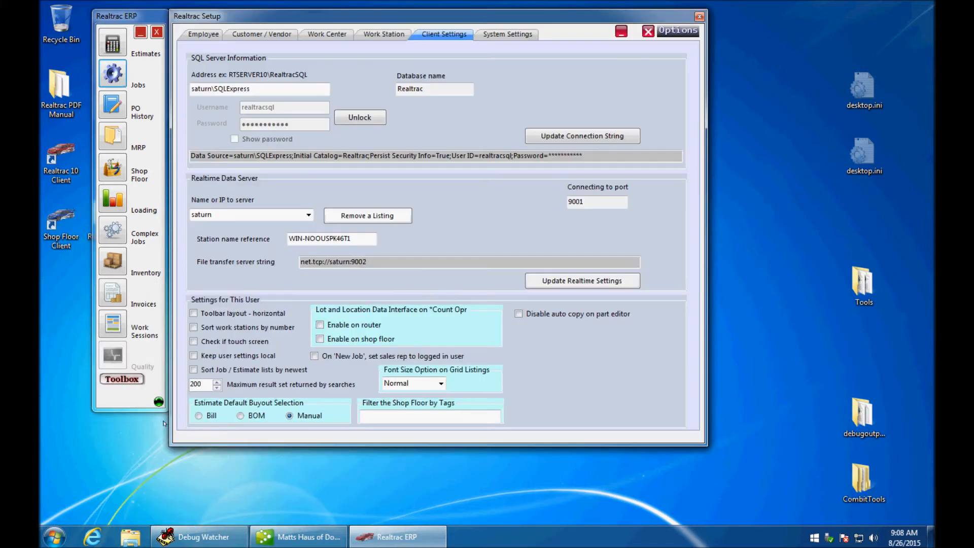
left_click(204, 33)
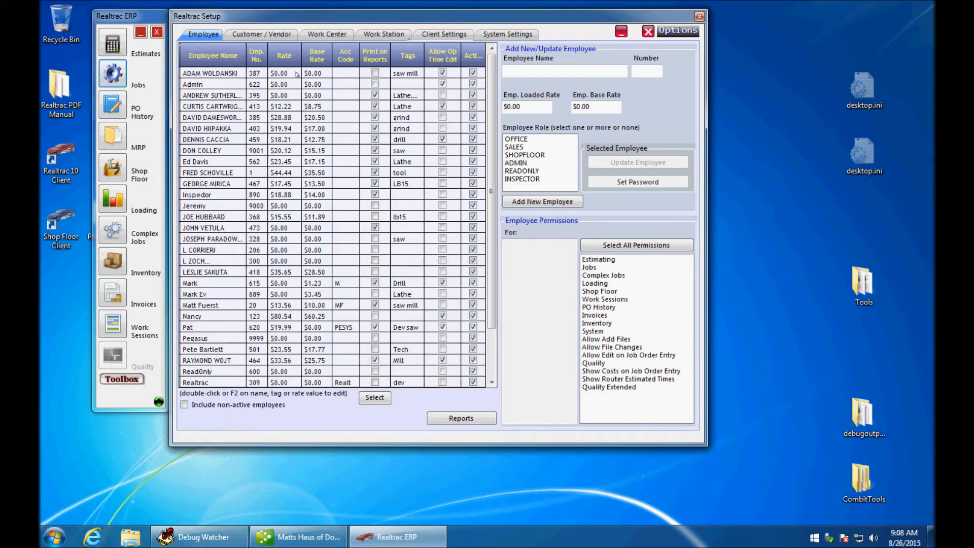
left_click(314, 117)
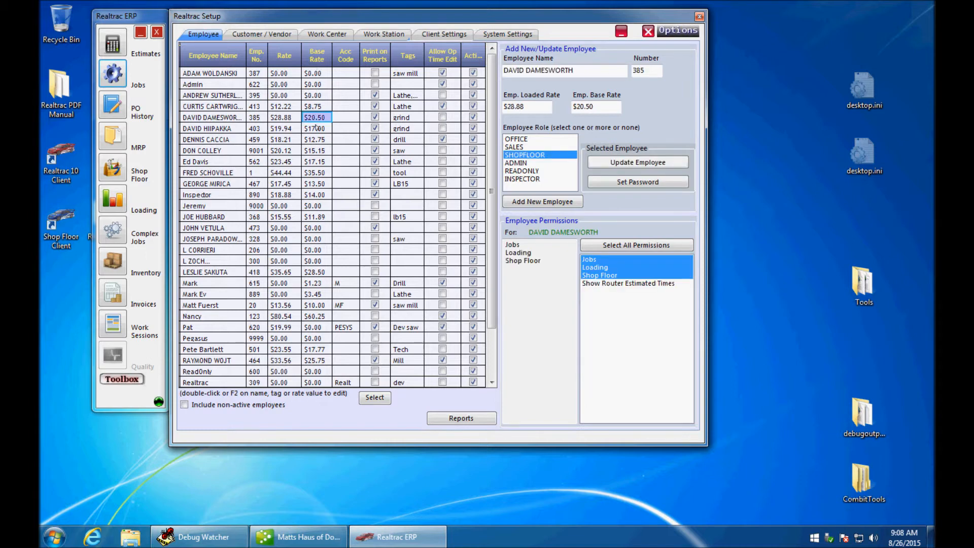
left_click(316, 128)
left_click(317, 141)
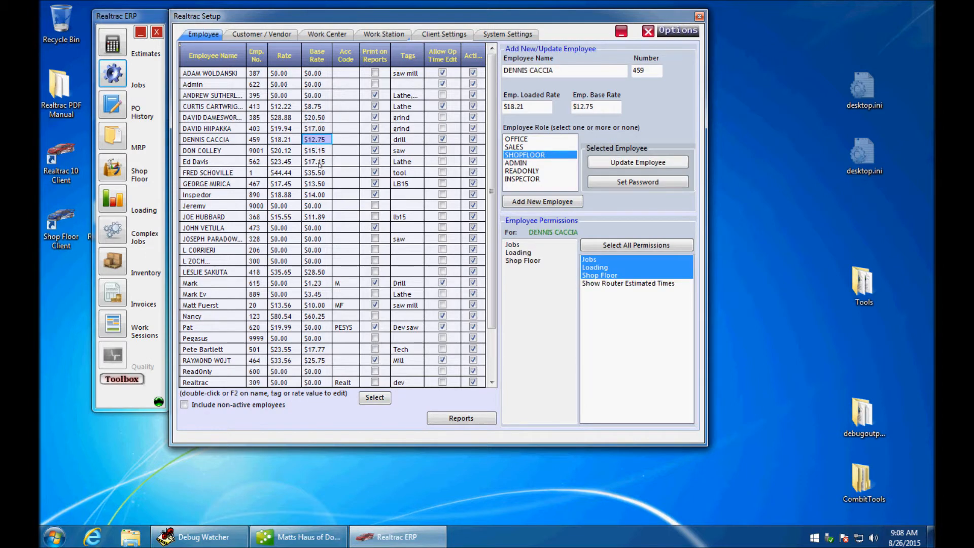
left_click(321, 152)
left_click(321, 162)
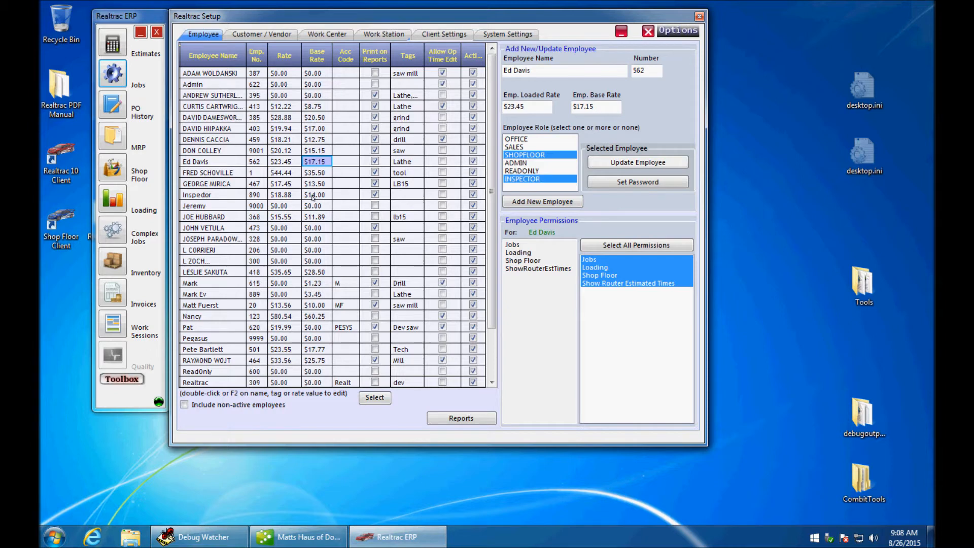
Compare the loaded rate with the base rate for two employees and close the setup window
left_click(287, 162)
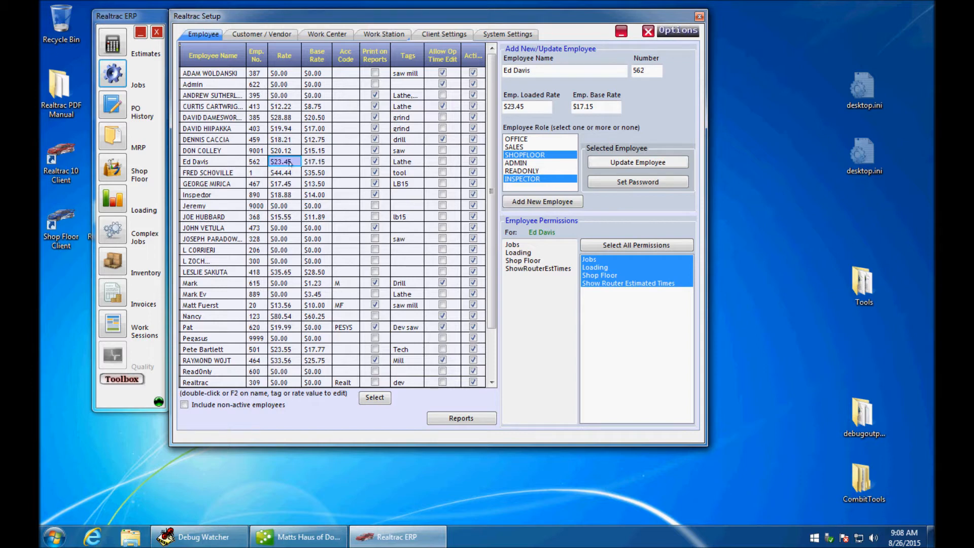
left_click(288, 183)
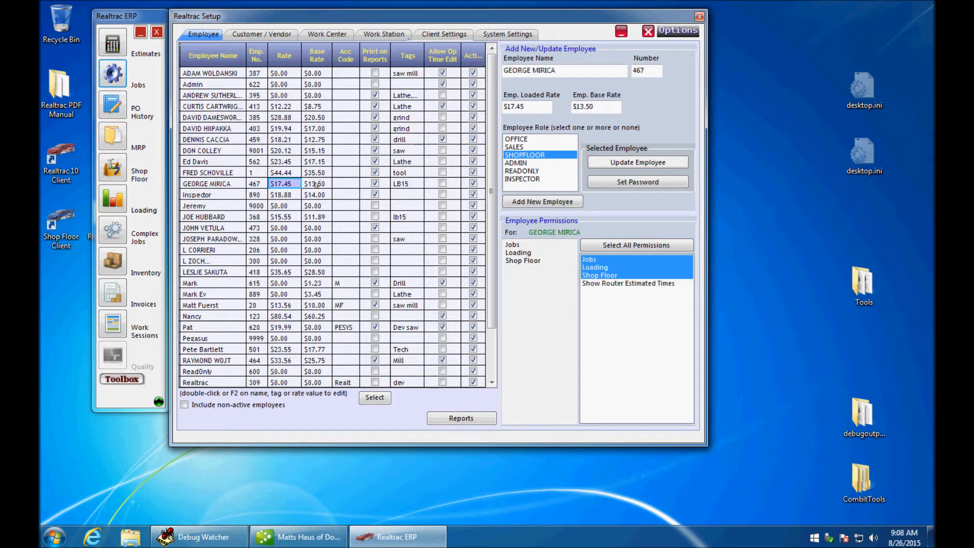
left_click(315, 184)
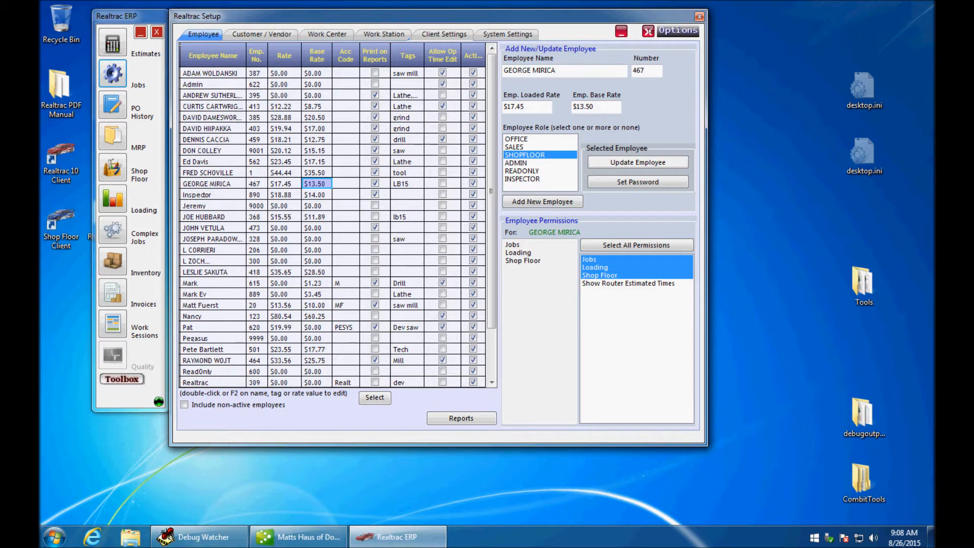
left_click(649, 31)
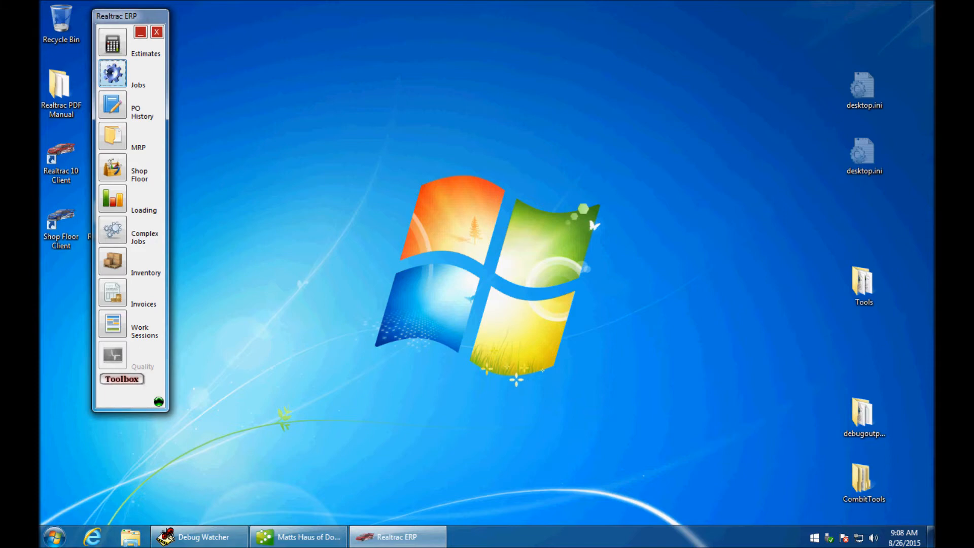
Find and open job 15J1527 in the jobs list and enter the tag rd15 in its notes
left_click(108, 70)
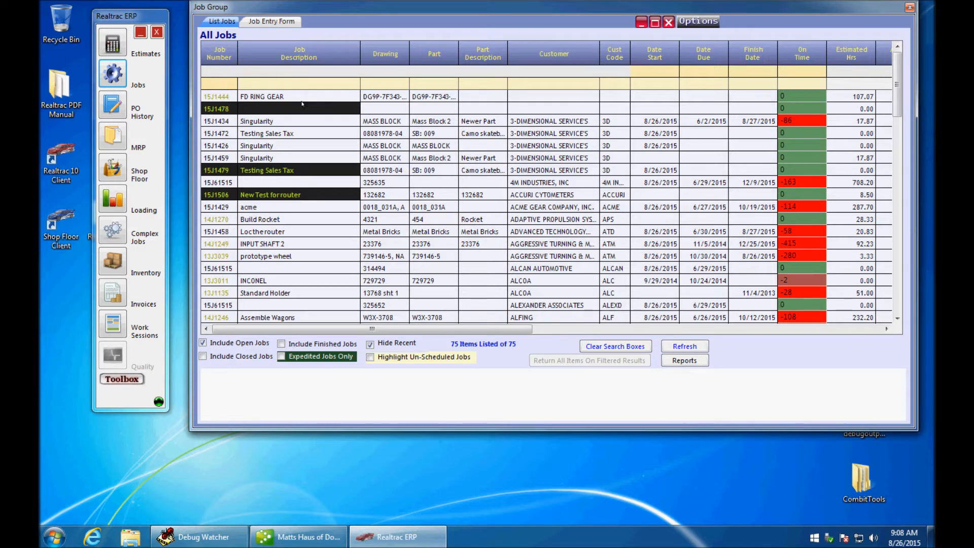
type("1527")
double_click(208, 97)
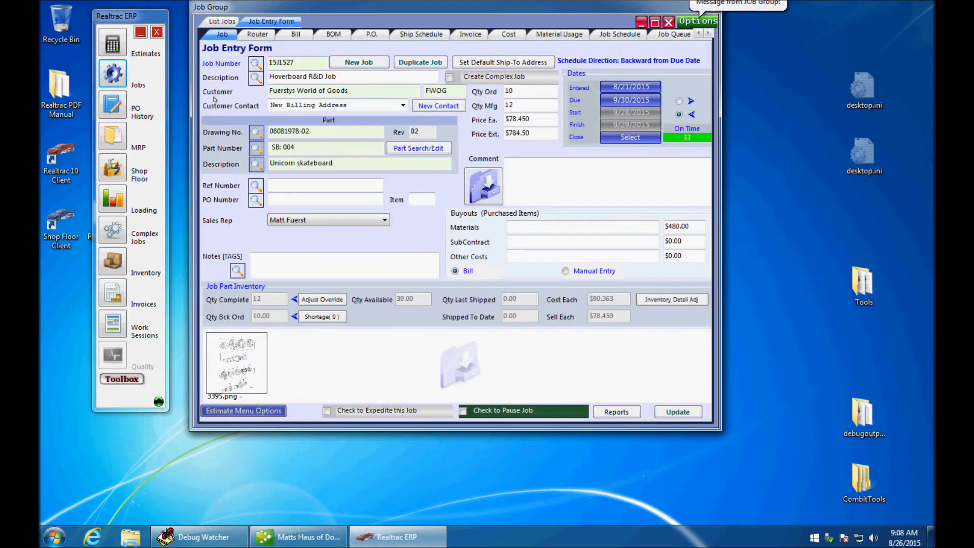
left_click(262, 259)
type("rd15")
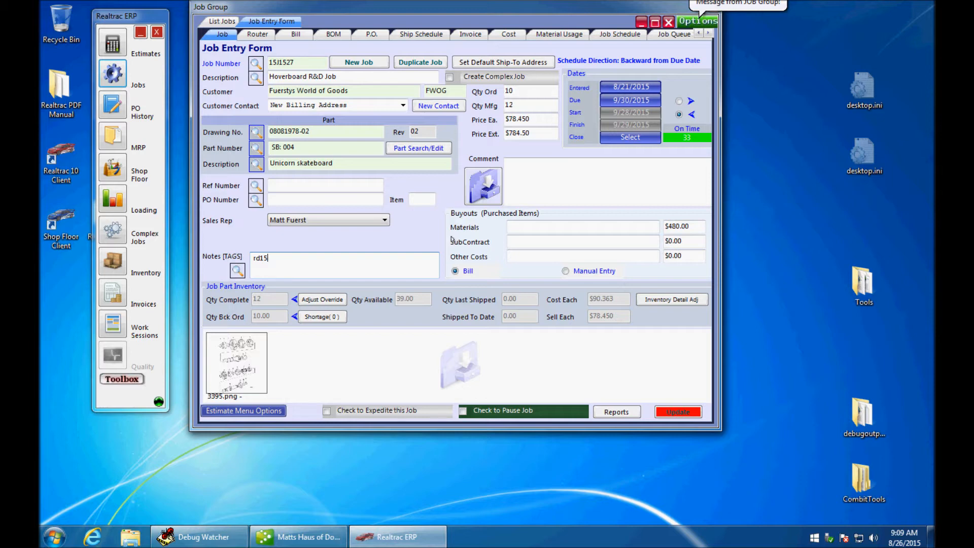
Add an R_and_D_MTL line described as Additive Manufacturing Process to the R&D costs of the job's bill
left_click(296, 34)
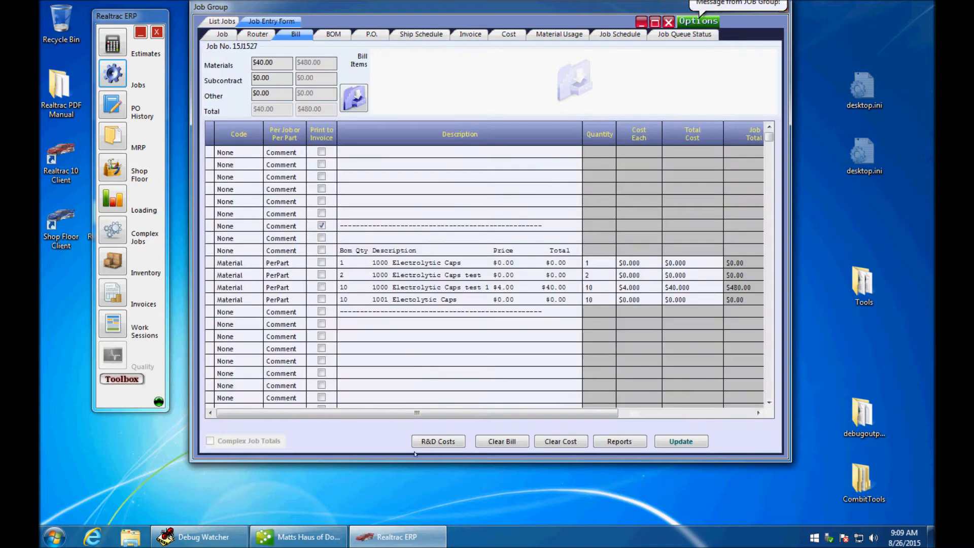
left_click(439, 441)
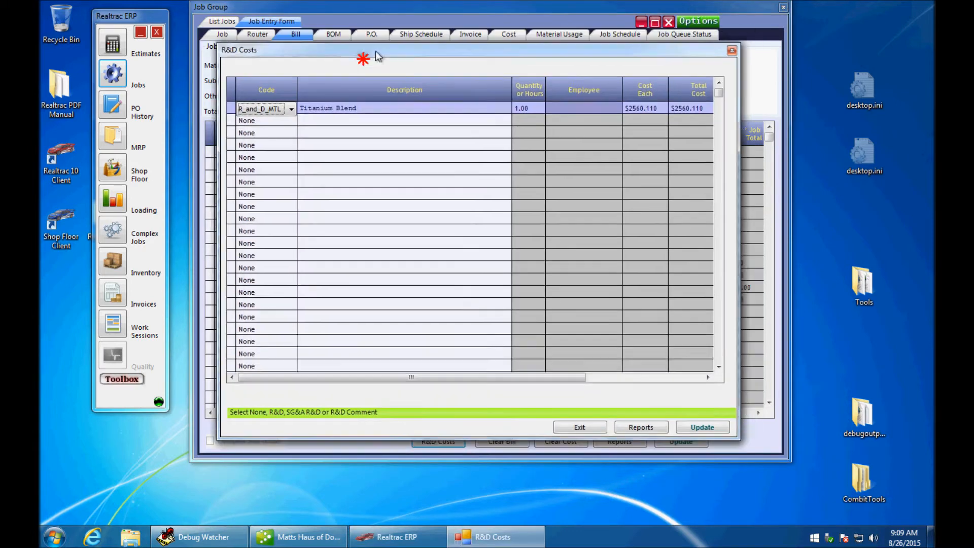
left_click_drag(378, 55, 337, 85)
left_click(229, 150)
left_click(249, 151)
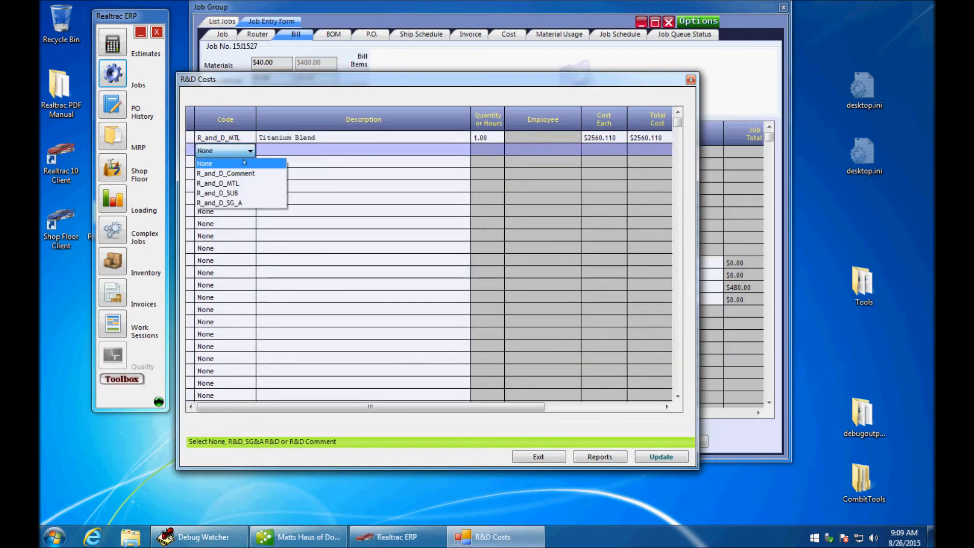
left_click(238, 183)
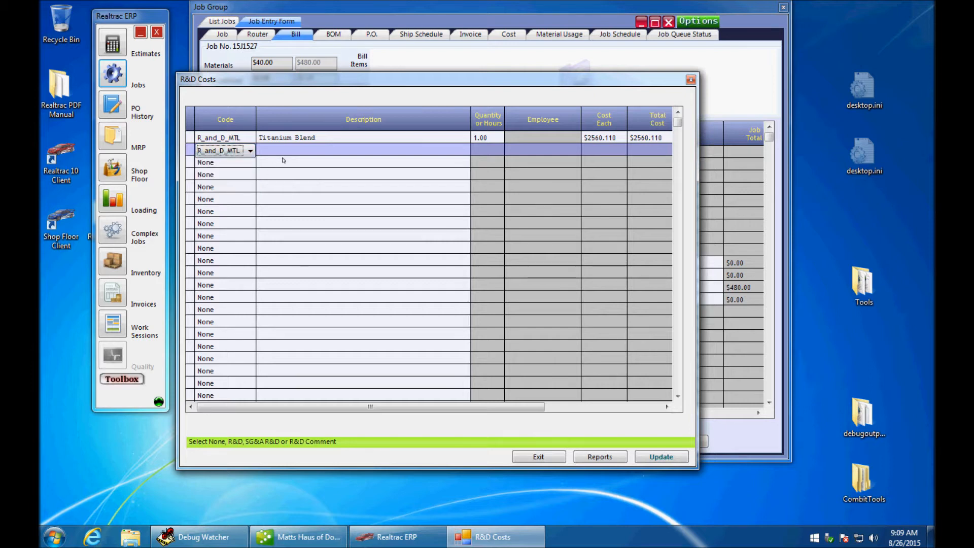
key("Tab")
type("Additive Manufacturing Process")
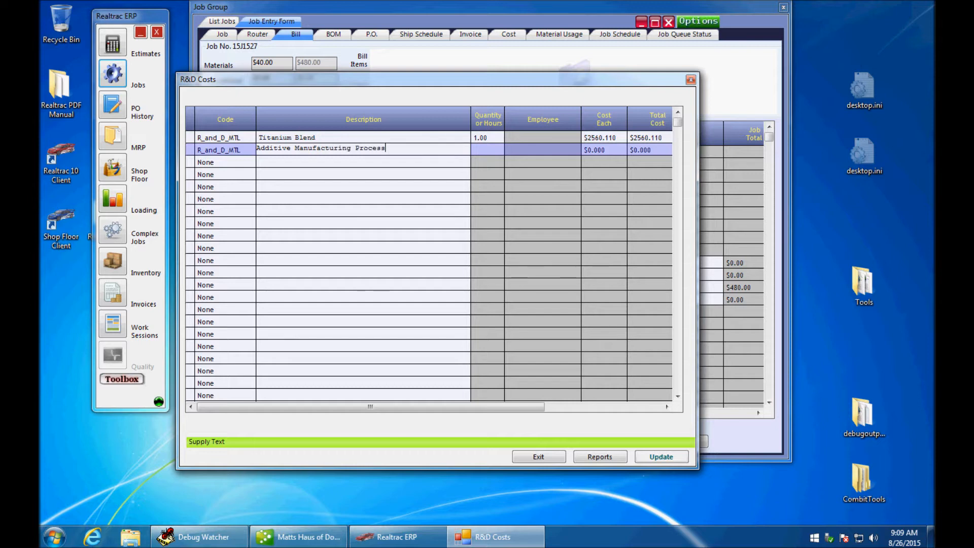
Set the Additive Manufacturing Process line's cost each to 145.65 and close the R&D costs window
key("Tab")
key("Tab")
type("145.65")
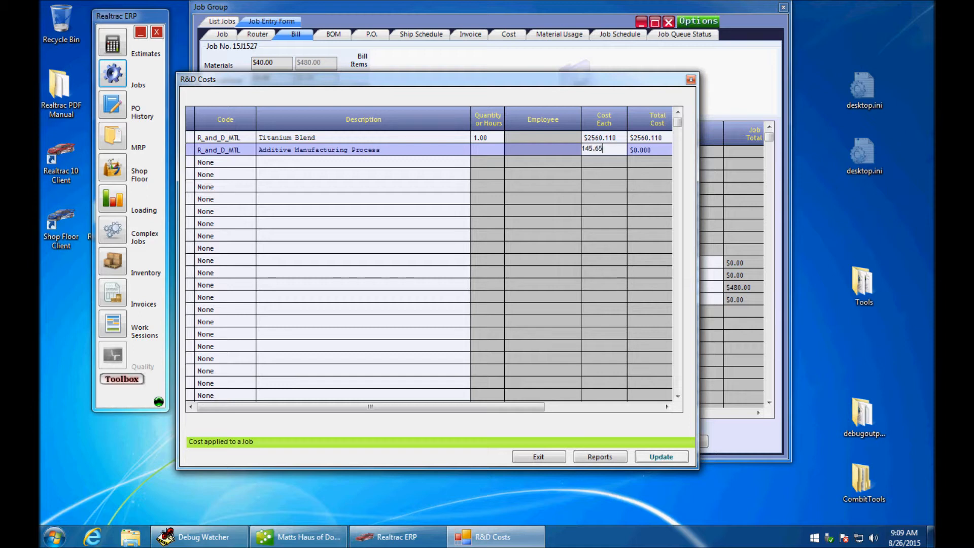
key("Tab")
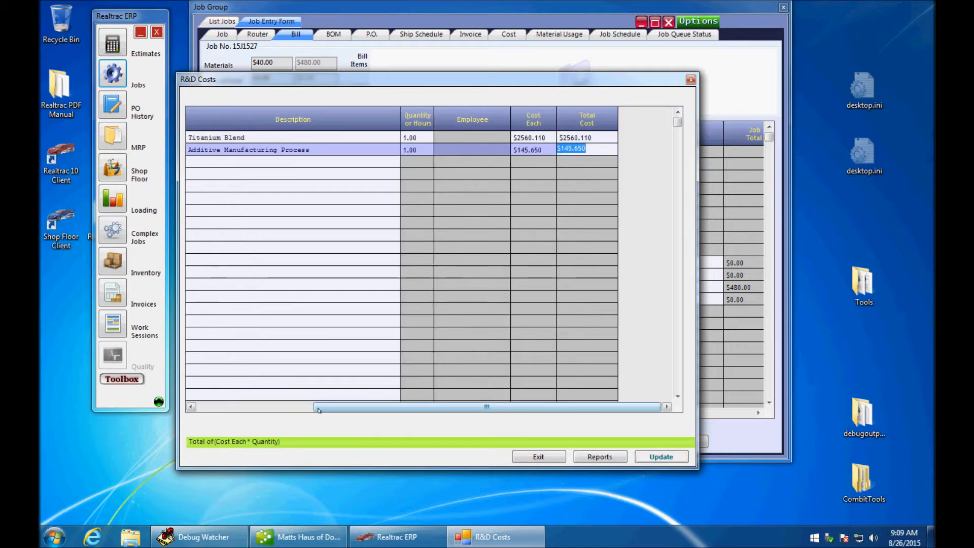
left_click(293, 410)
left_click_drag(629, 79, 685, 84)
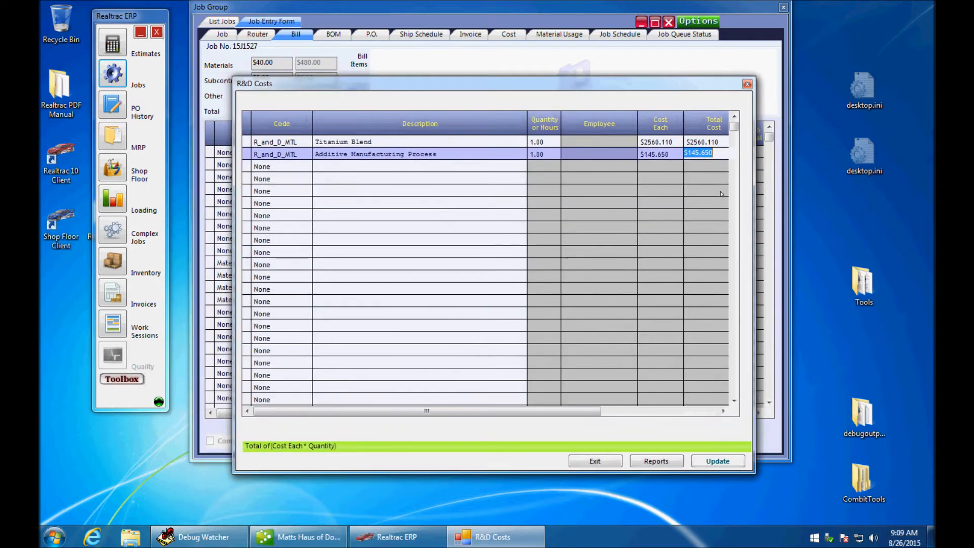
left_click(747, 84)
Open the R&D Job Listing and filter its notes tags by rd15
left_click(130, 382)
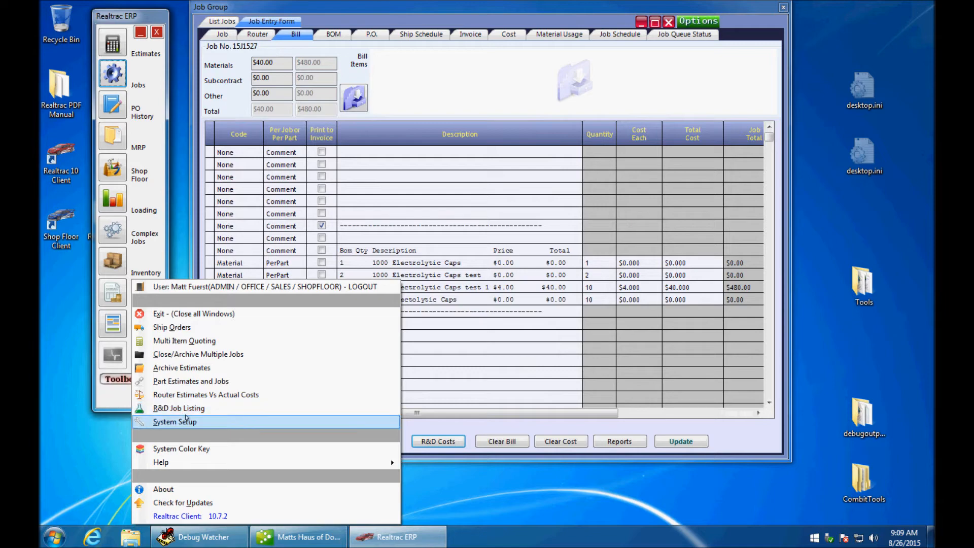
left_click(212, 412)
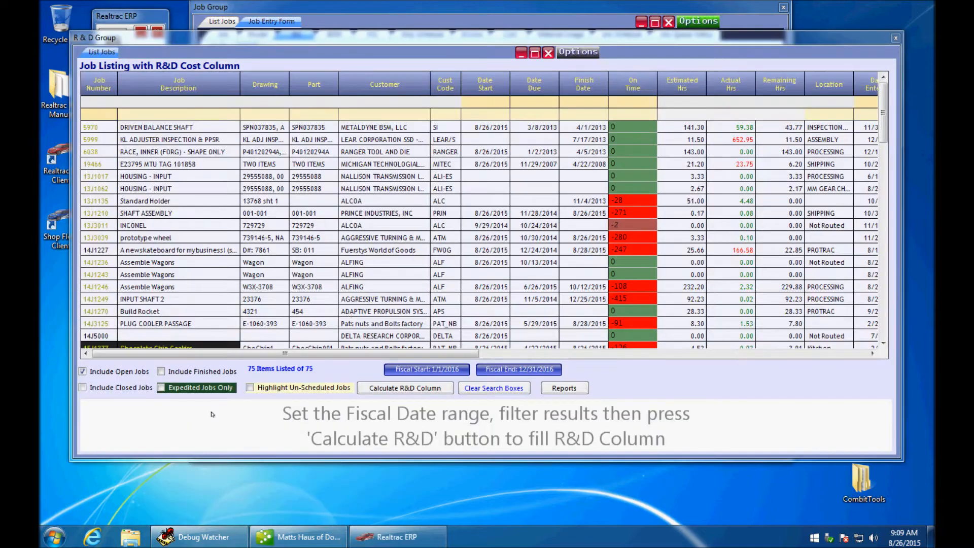
left_click(800, 354)
left_click(730, 113)
type("rd1")
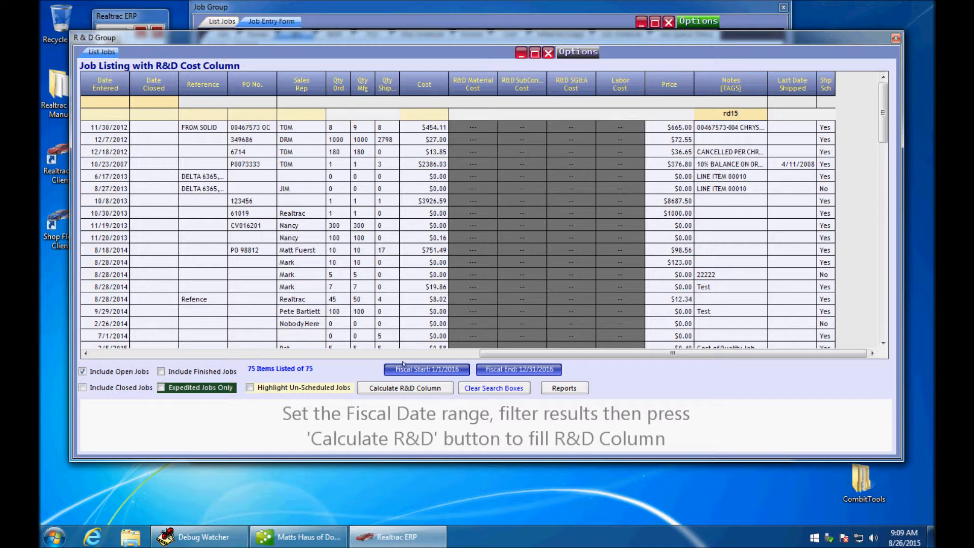
Complete the rd15 notes tag filter and set the listing's fiscal start date to 1/1/2015
type("5")
left_click(409, 368)
left_click(357, 153)
left_click(358, 153)
left_click(357, 154)
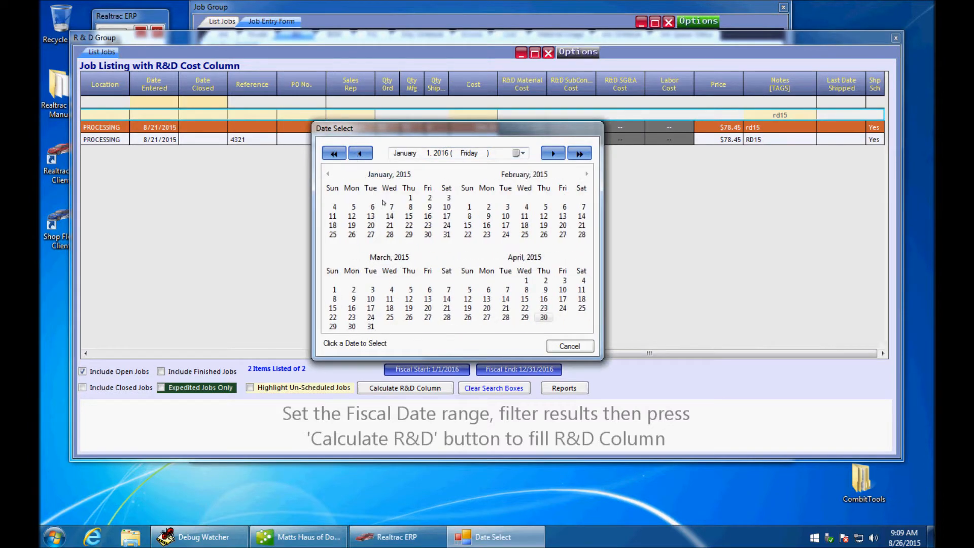
left_click(408, 198)
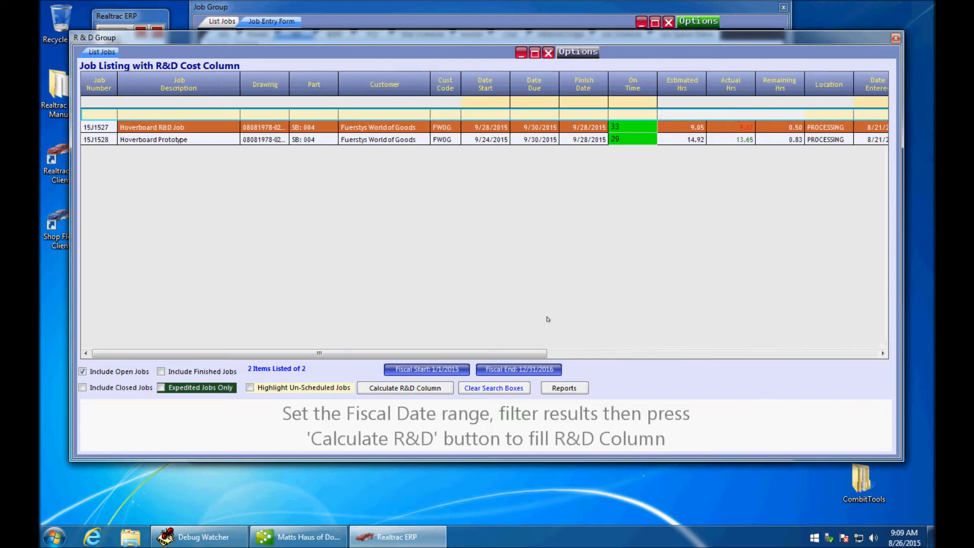
Set the R&D job listing's fiscal end date to 12/31/2015
left_click(518, 369)
left_click(360, 152)
left_click(360, 153)
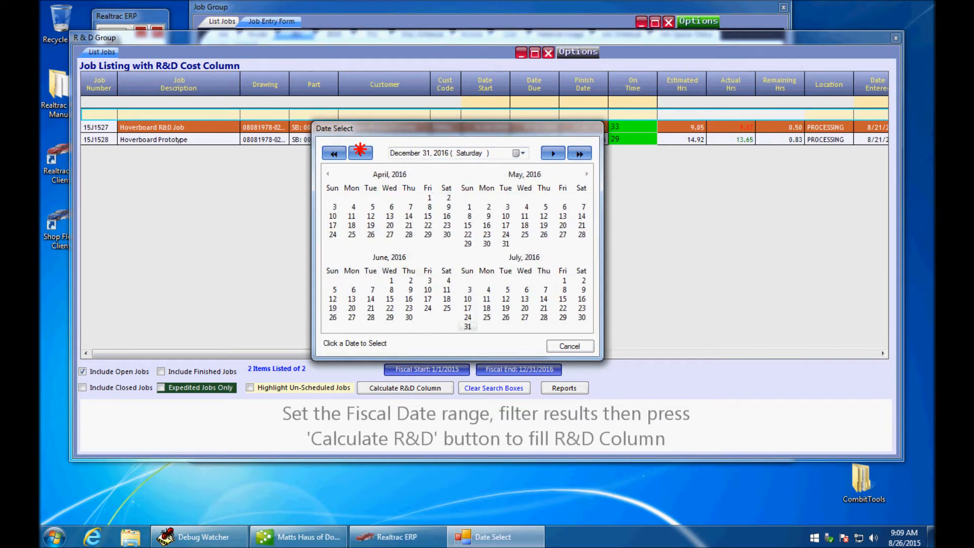
left_click(360, 152)
left_click(409, 234)
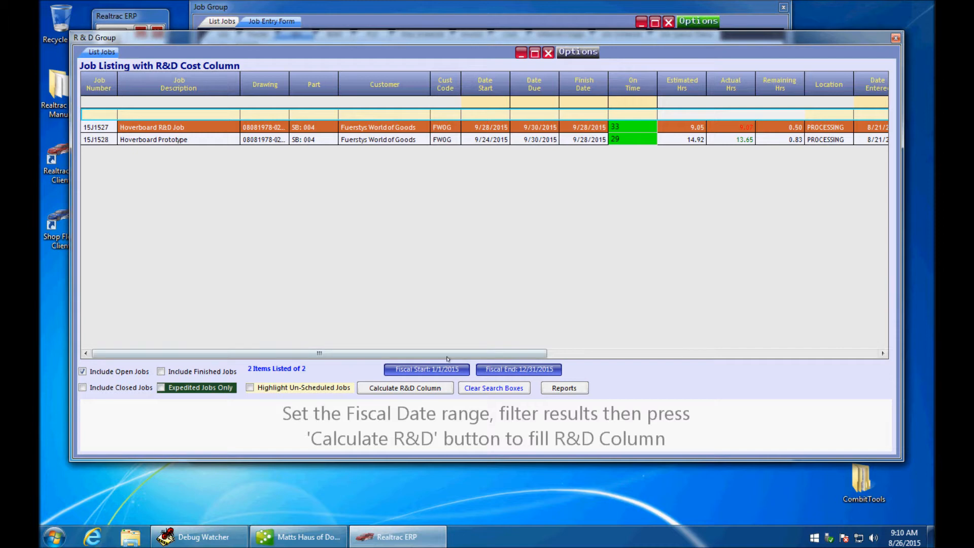
Calculate the R&D cost columns for the jobs tagged rd15, check both rows and generate the listing's report
left_click(411, 385)
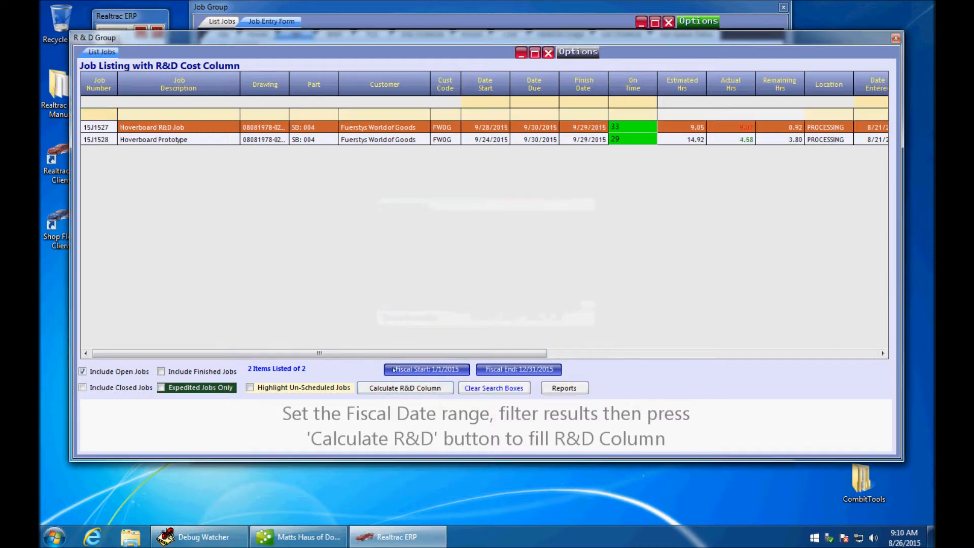
left_click_drag(457, 353, 789, 352)
left_click(529, 127)
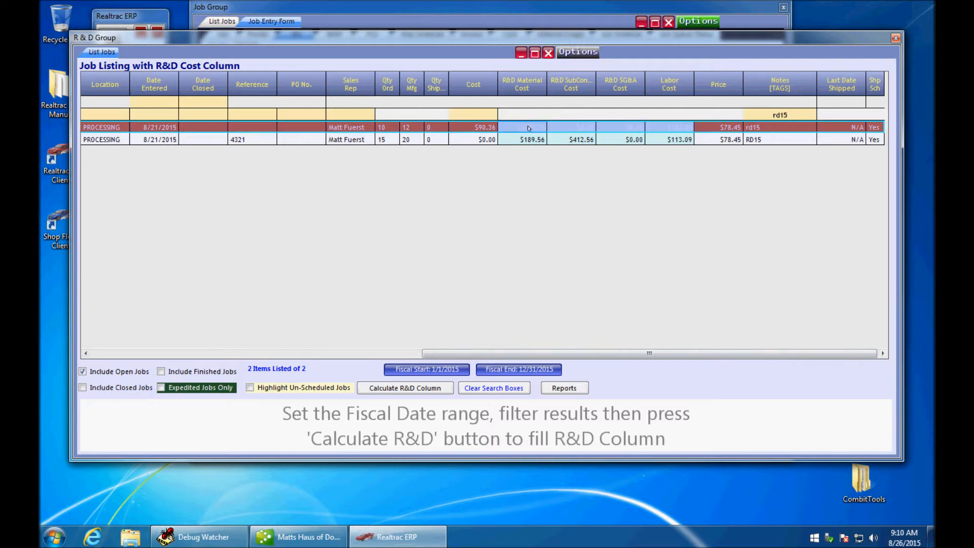
left_click(579, 142)
left_click(573, 387)
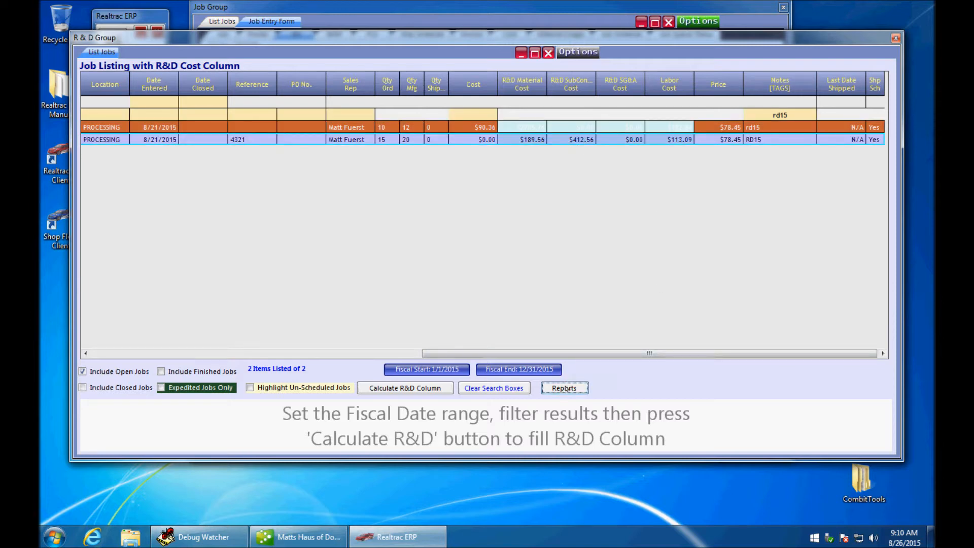
left_click(373, 488)
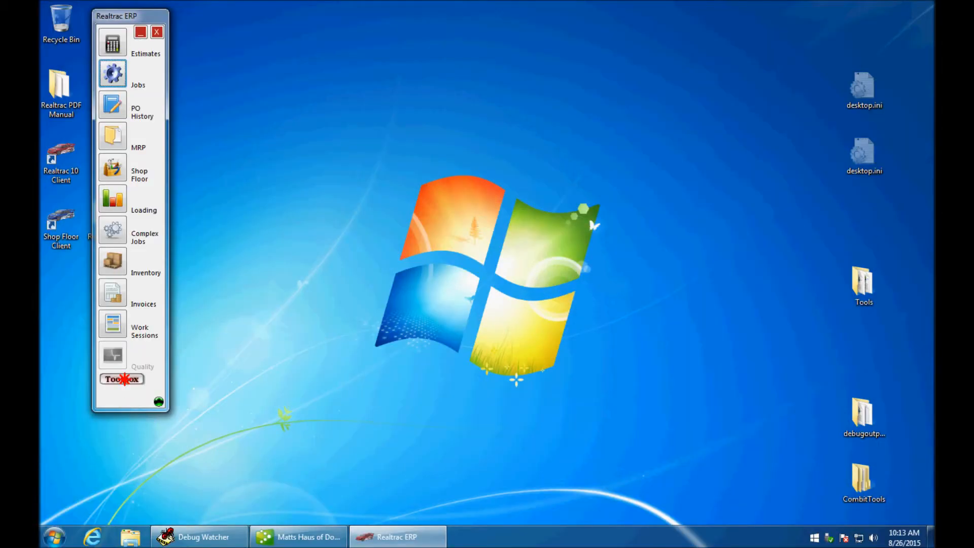
Add the INSPECTOR role to the Inspector employee in the Realtrac setup, update the employee and close the setup
left_click(123, 380)
left_click(150, 421)
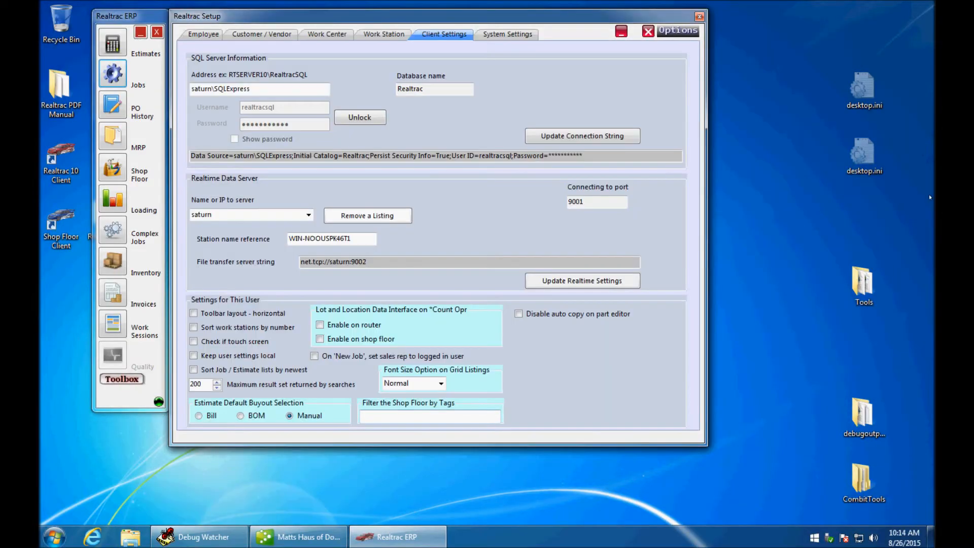
left_click(205, 36)
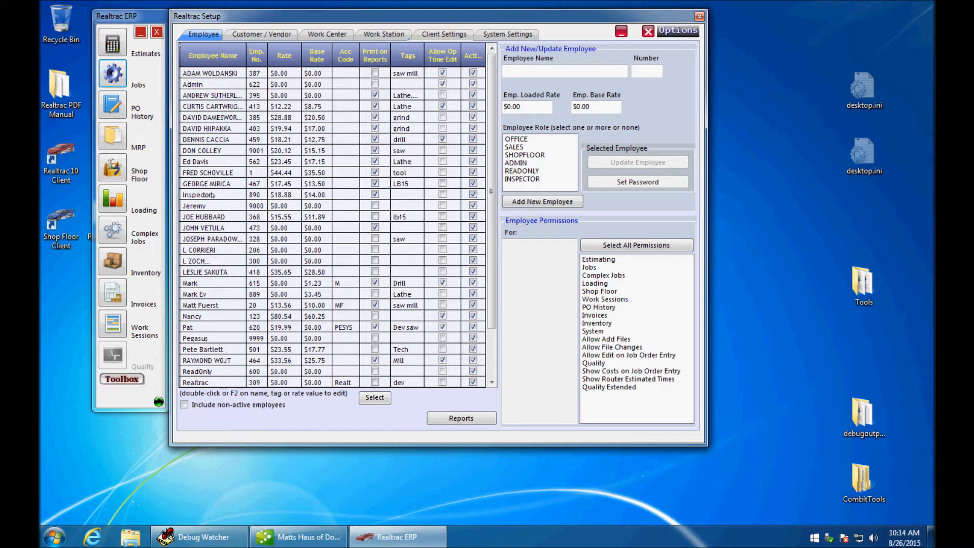
left_click(185, 195)
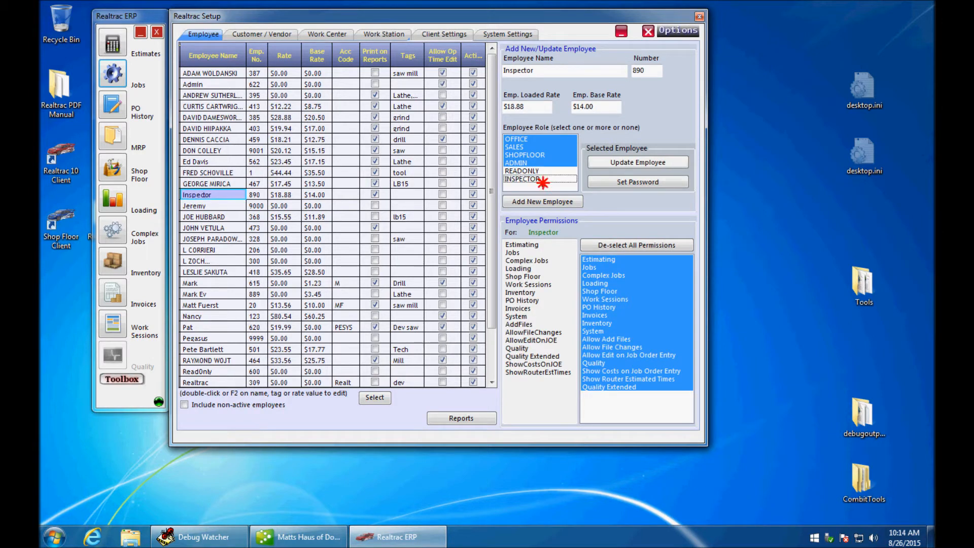
left_click(552, 182)
left_click(553, 183)
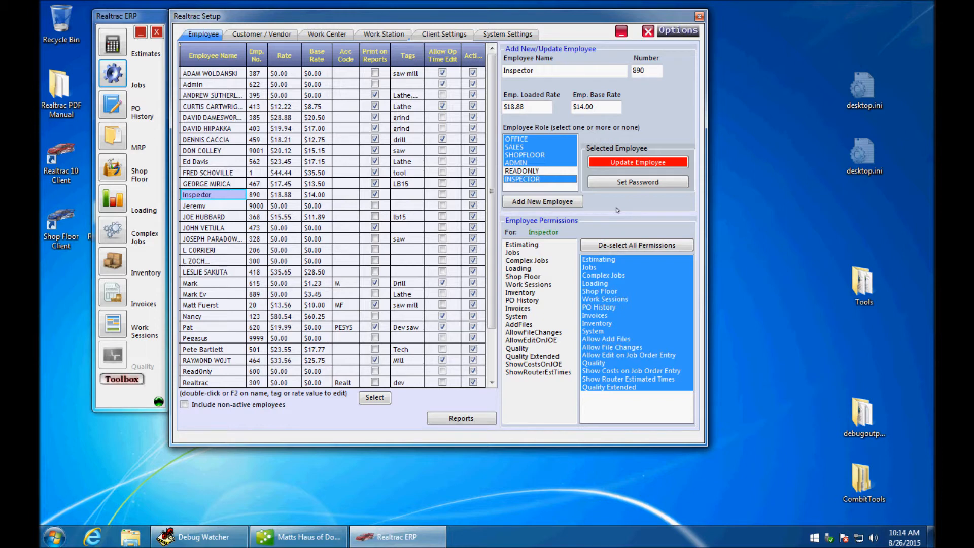
left_click(670, 163)
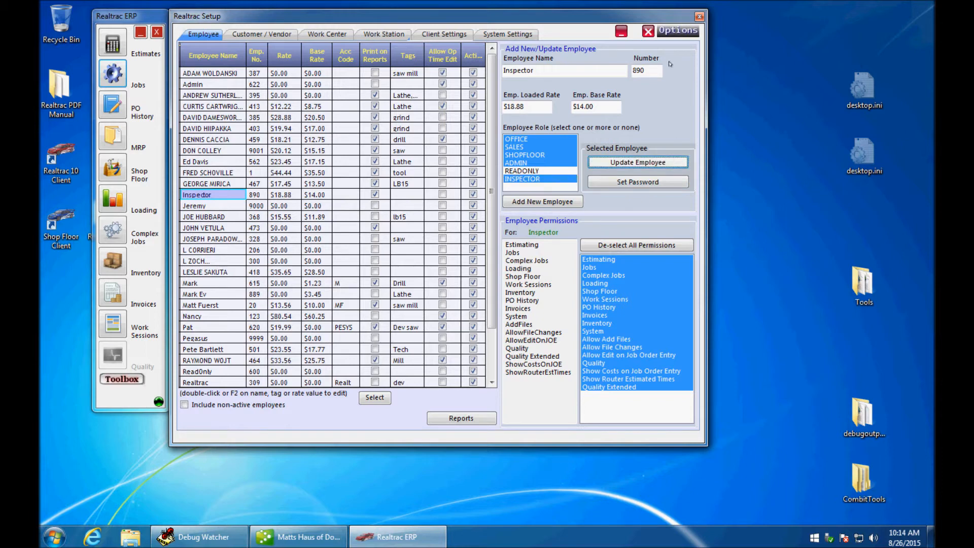
left_click(648, 31)
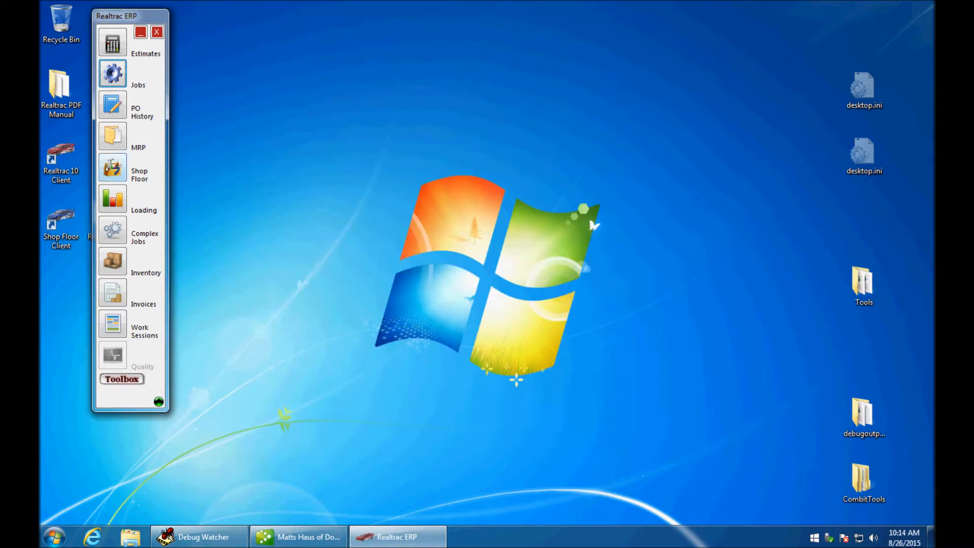
Start a shop floor logon for the Inspector employee on job 15J1527, operation 60 Test, at work station 310 TEST
left_click(113, 167)
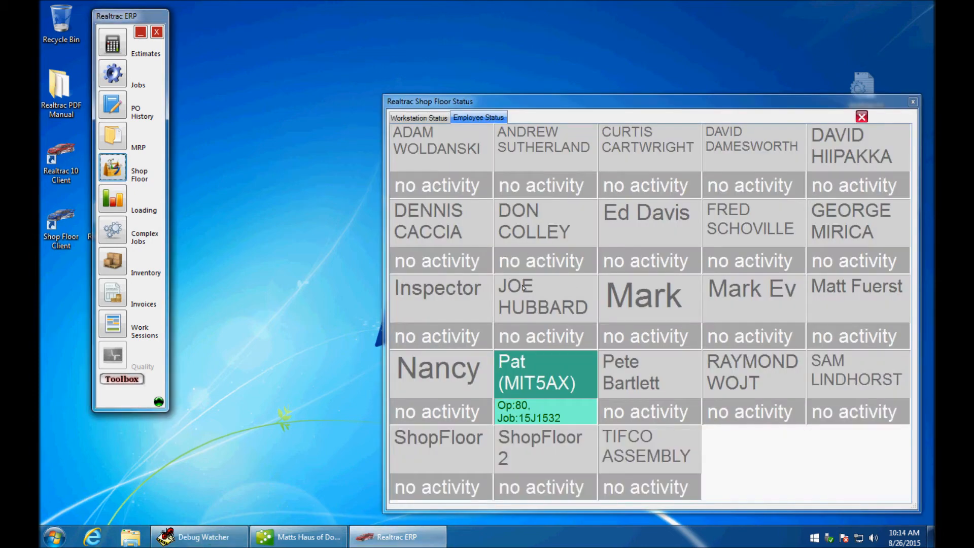
left_click(458, 301)
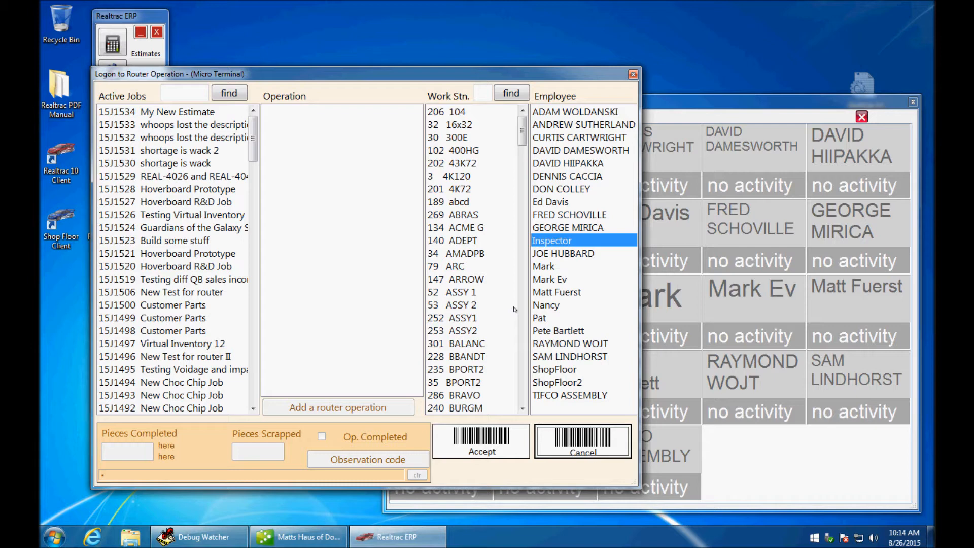
type("1527")
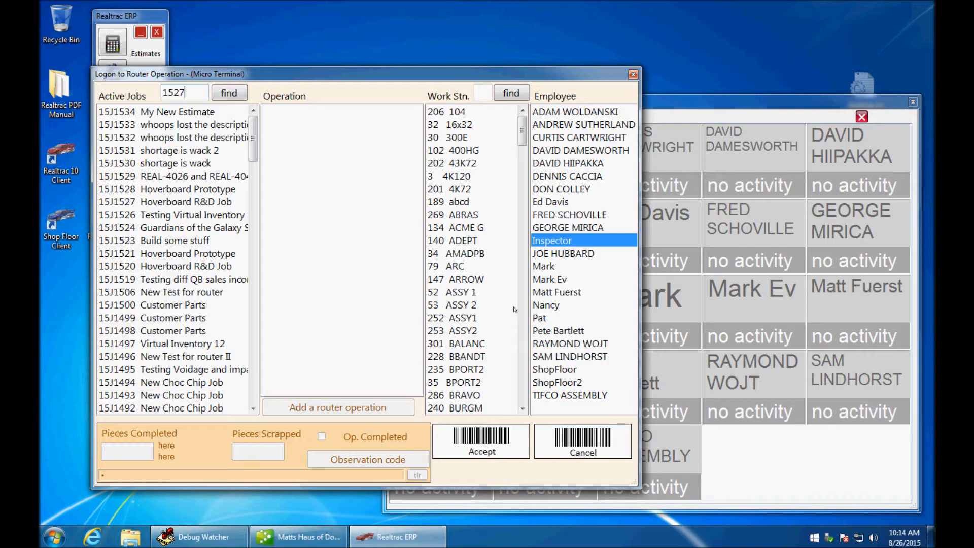
key("Return")
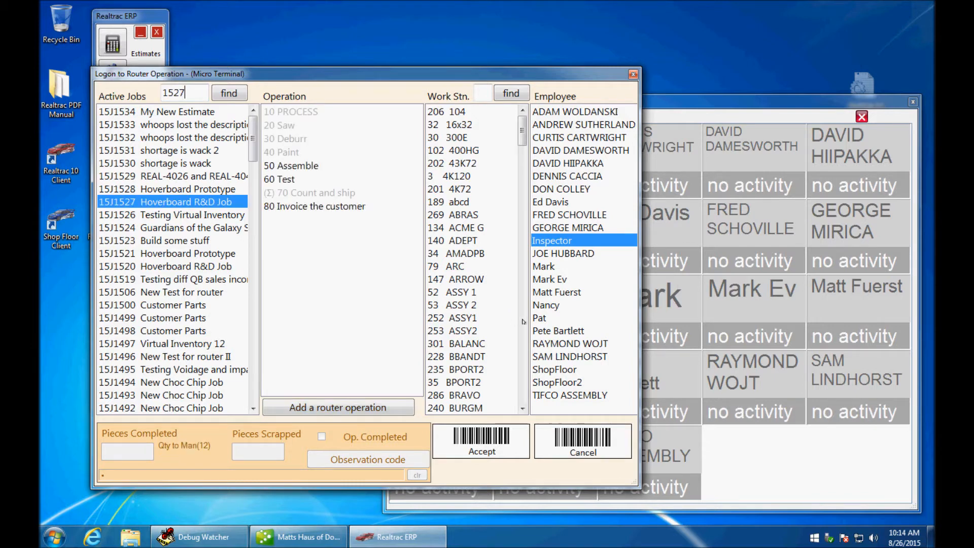
left_click(467, 439)
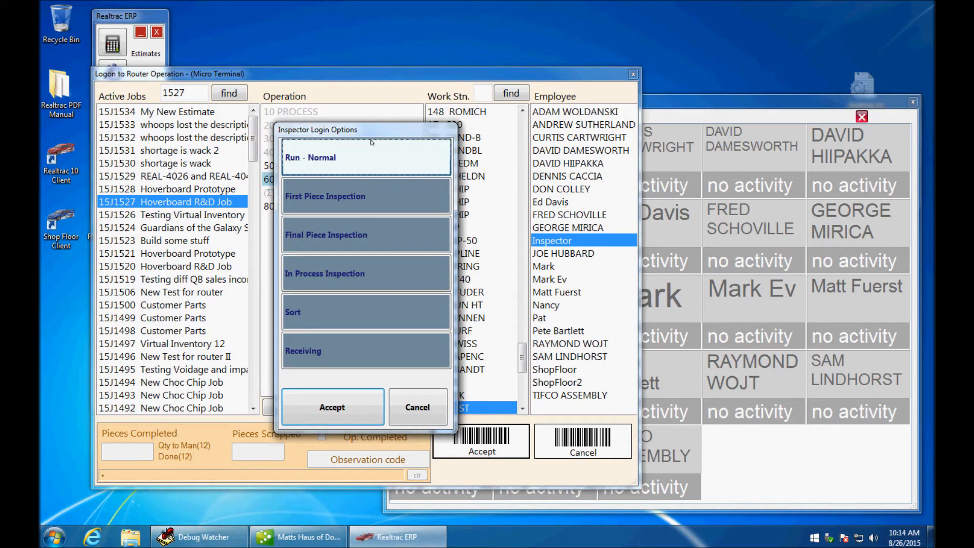
Look through the inspector login options, from First Piece, Final Piece and In Process Inspection to Sort and Receiving
left_click_drag(406, 119, 742, 33)
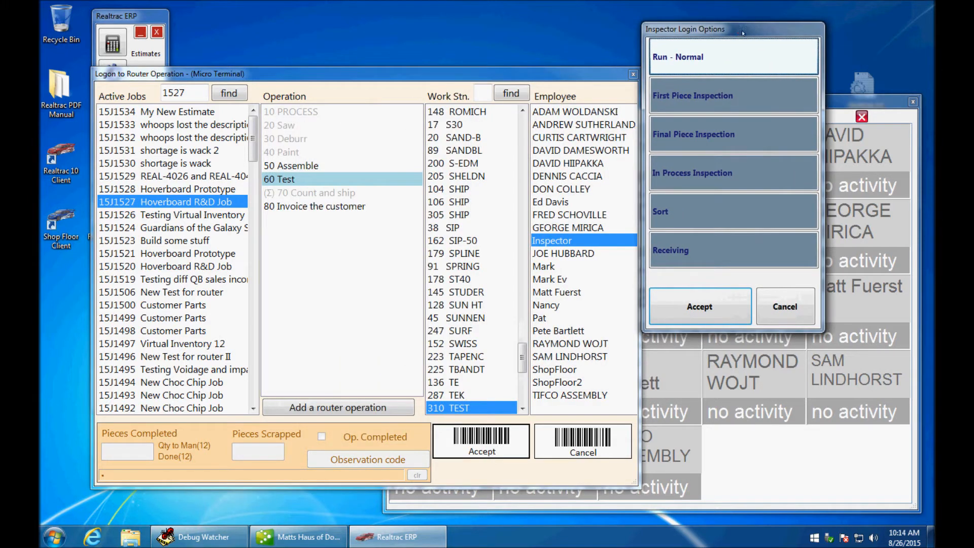
left_click(721, 97)
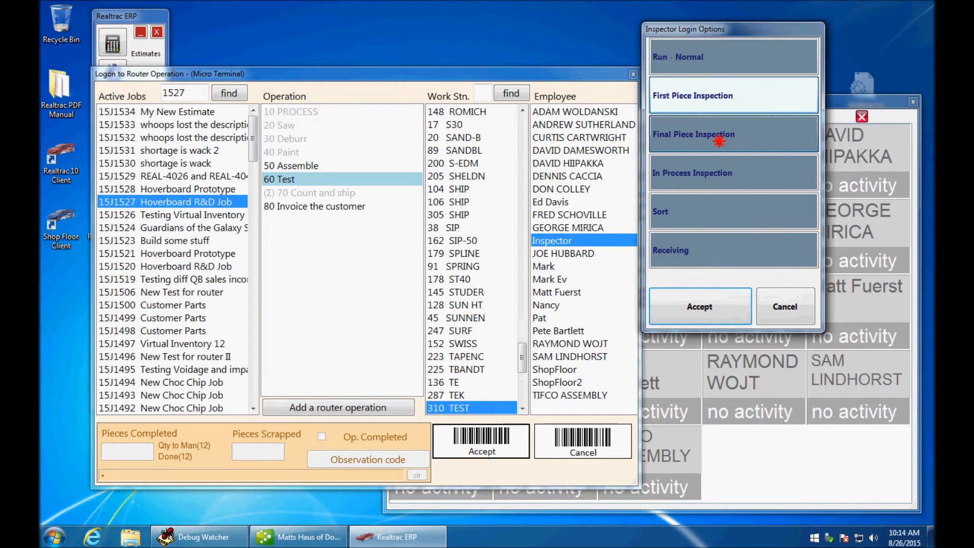
left_click(718, 146)
left_click(705, 172)
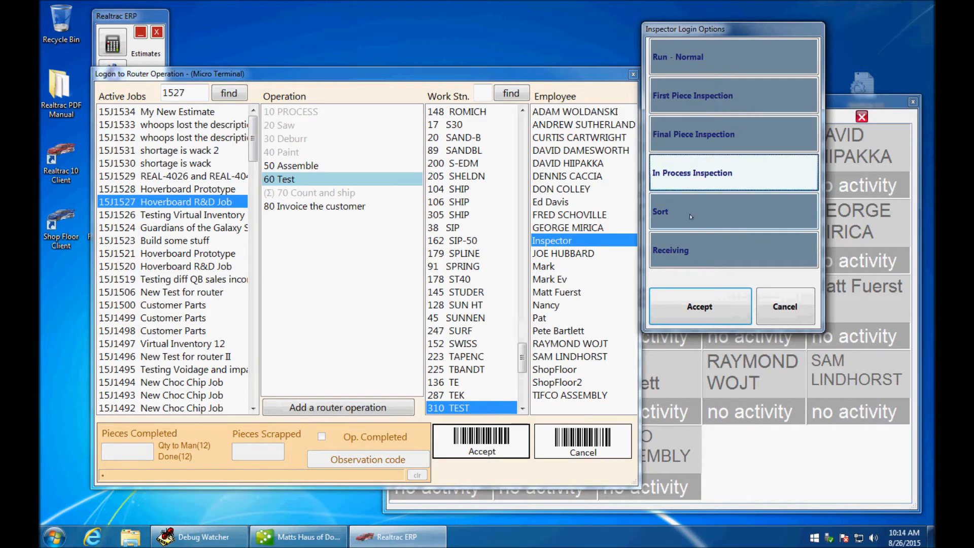
left_click(691, 216)
left_click(673, 251)
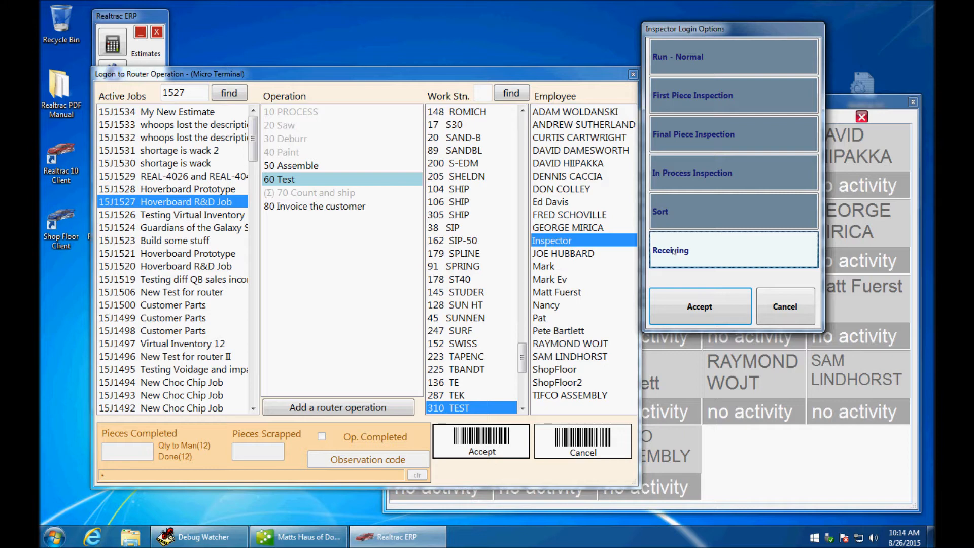
left_click(754, 134)
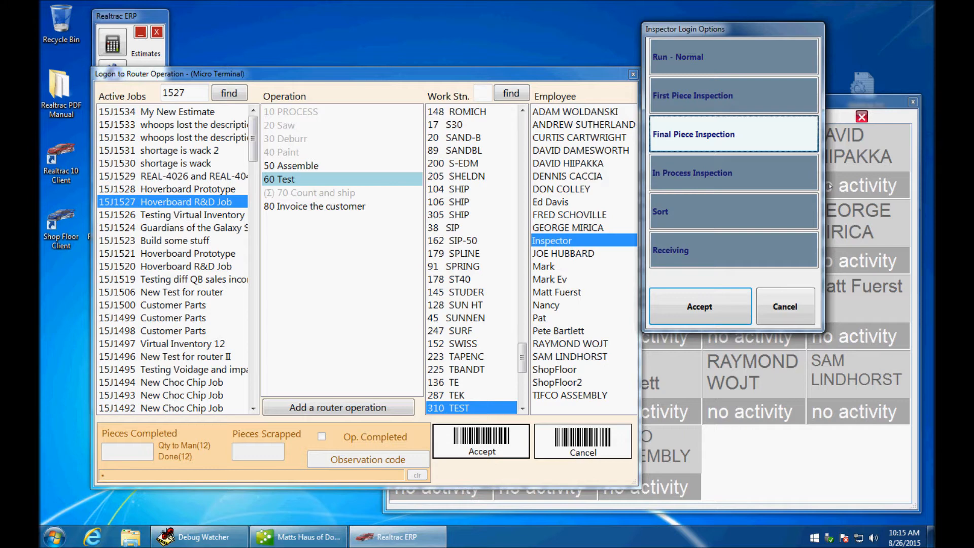
left_click(723, 177)
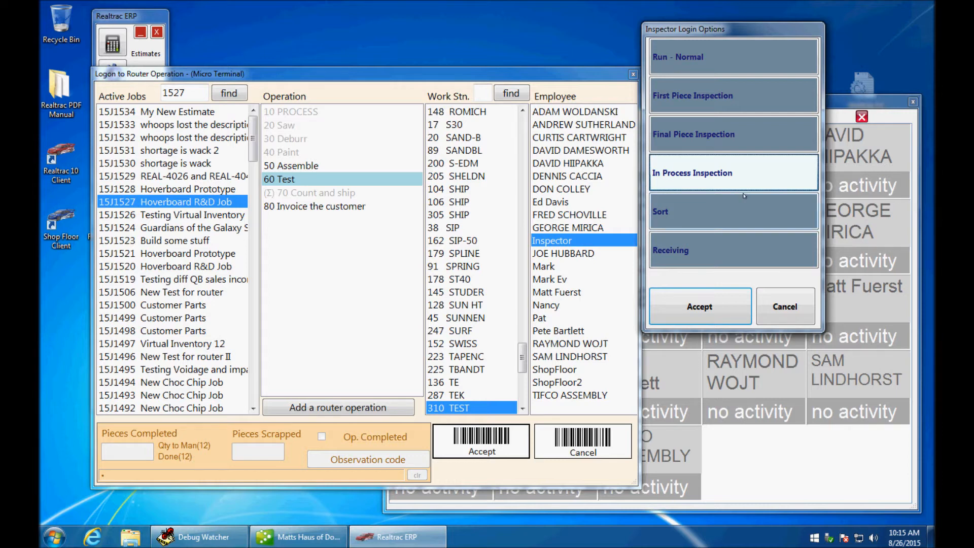
left_click(733, 206)
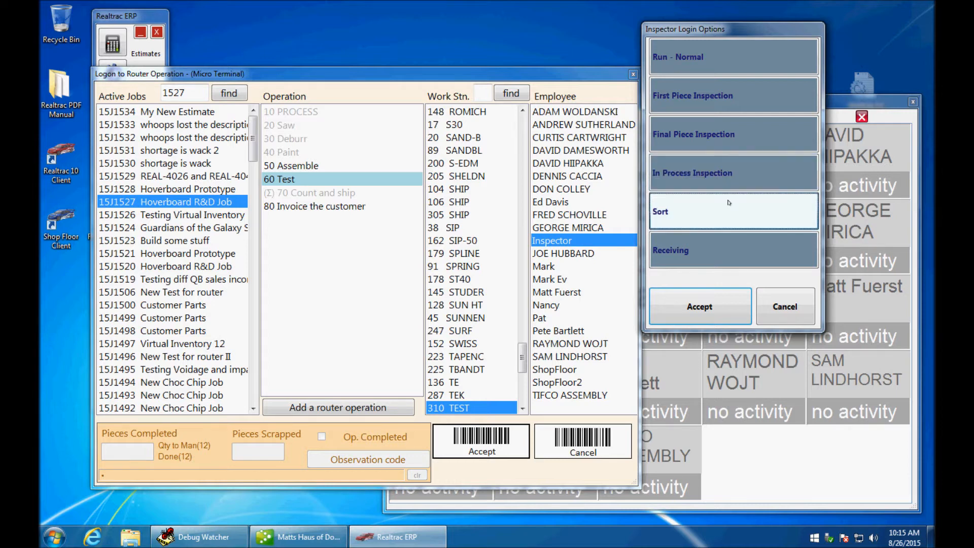
left_click(734, 259)
left_click(711, 213)
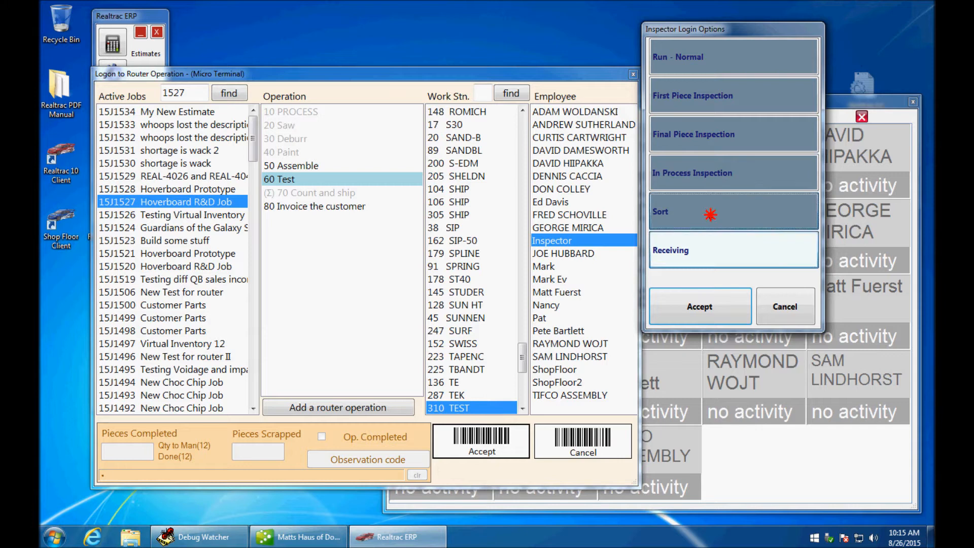
Log the Inspector on for First Piece Inspection and log the Inspector off the operation again
left_click(730, 107)
left_click(699, 307)
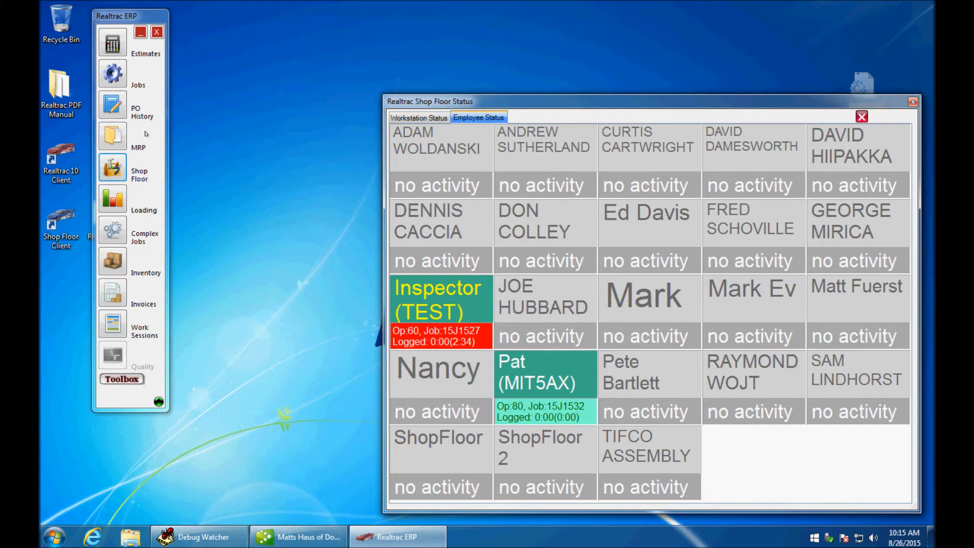
left_click(410, 297)
left_click(425, 335)
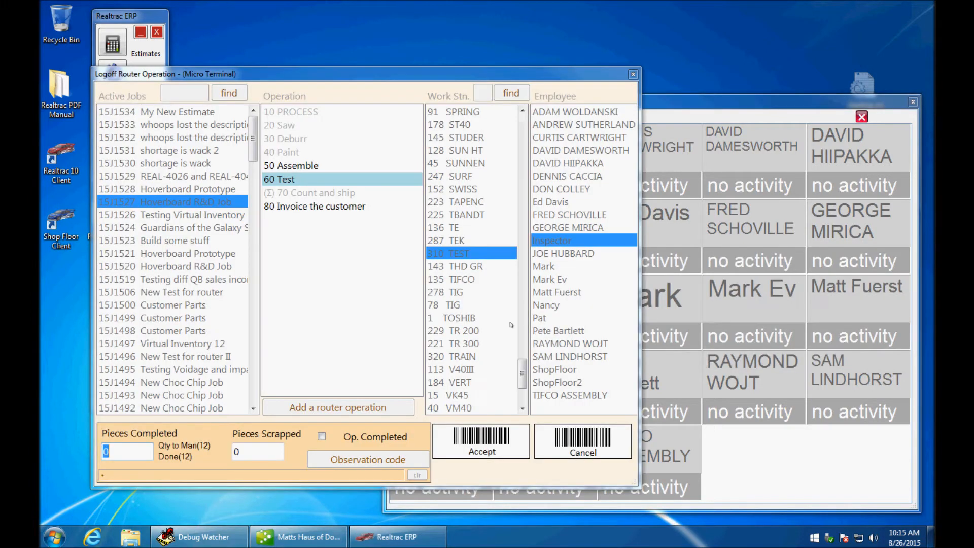
left_click(481, 442)
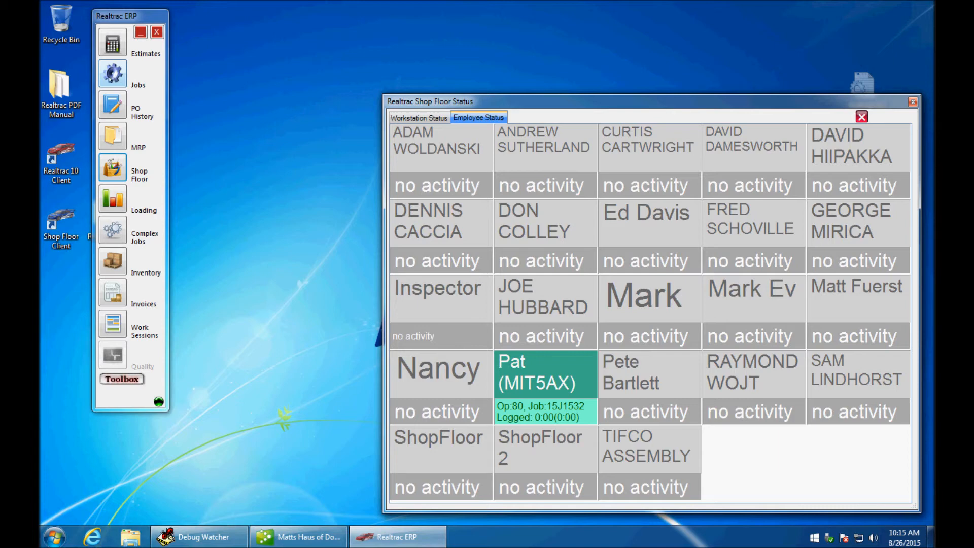
Find job 15J1527 in the jobs list, open it and show its overall cost summary
left_click(110, 78)
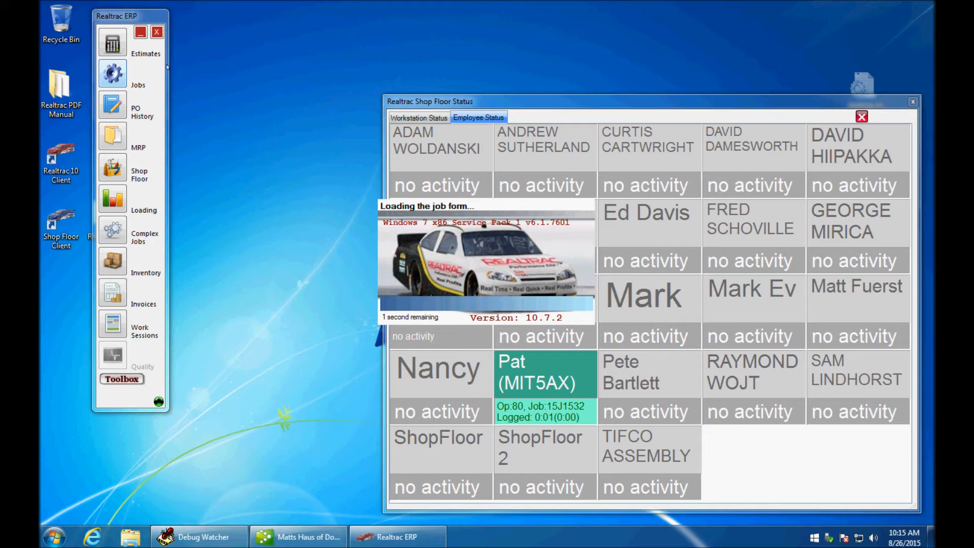
type("1527")
key("Return")
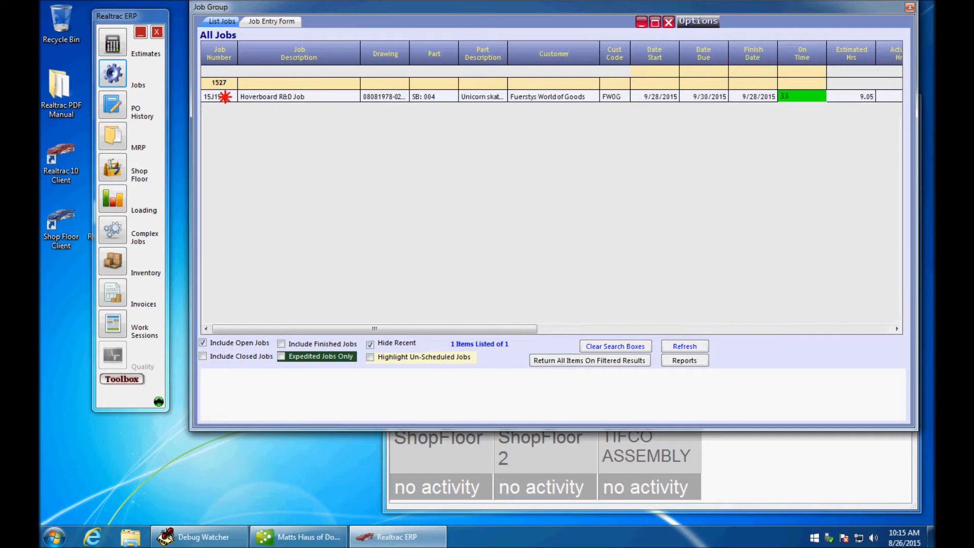
double_click(225, 96)
left_click(508, 34)
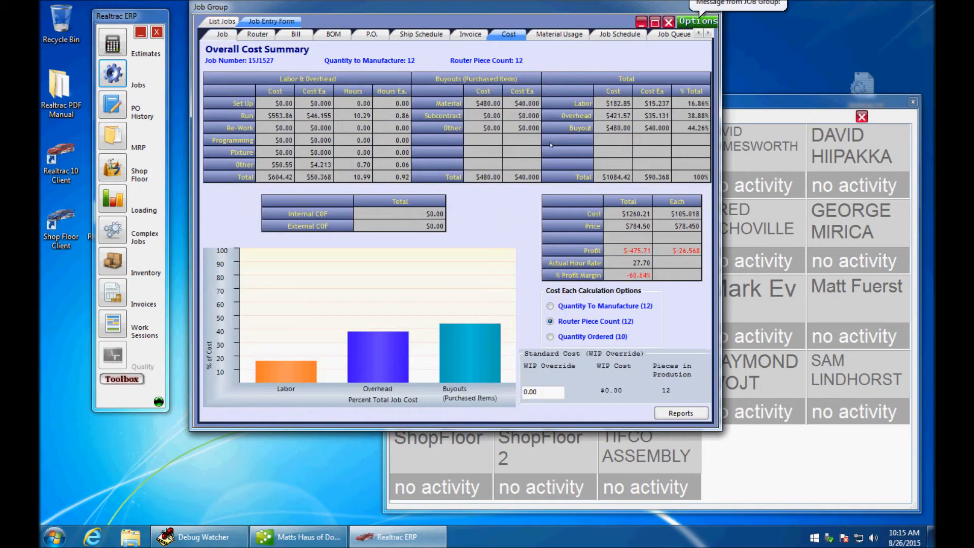
Preview the Job Cost Summary (Portrait) report for the job instead of the Overall Cost Summary
left_click(677, 413)
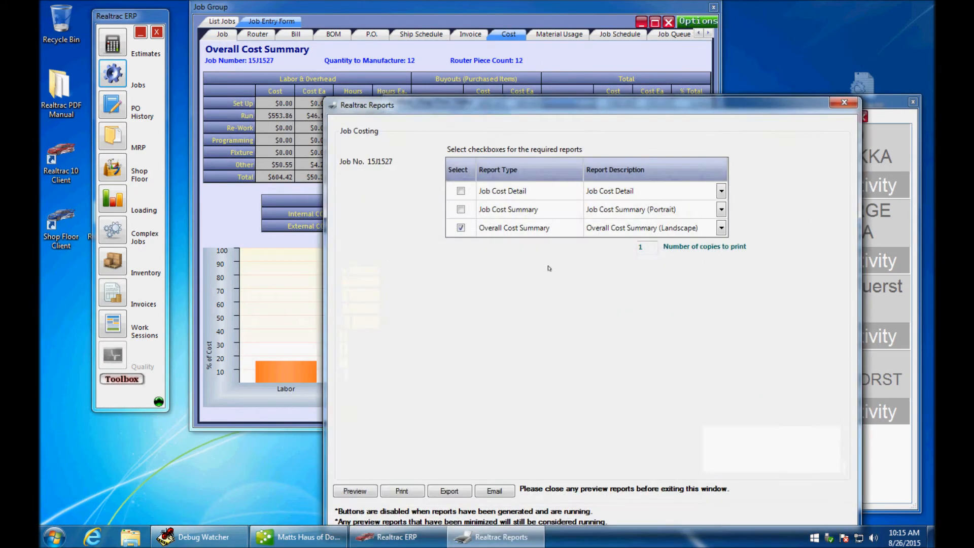
left_click(460, 228)
left_click(461, 209)
left_click(359, 490)
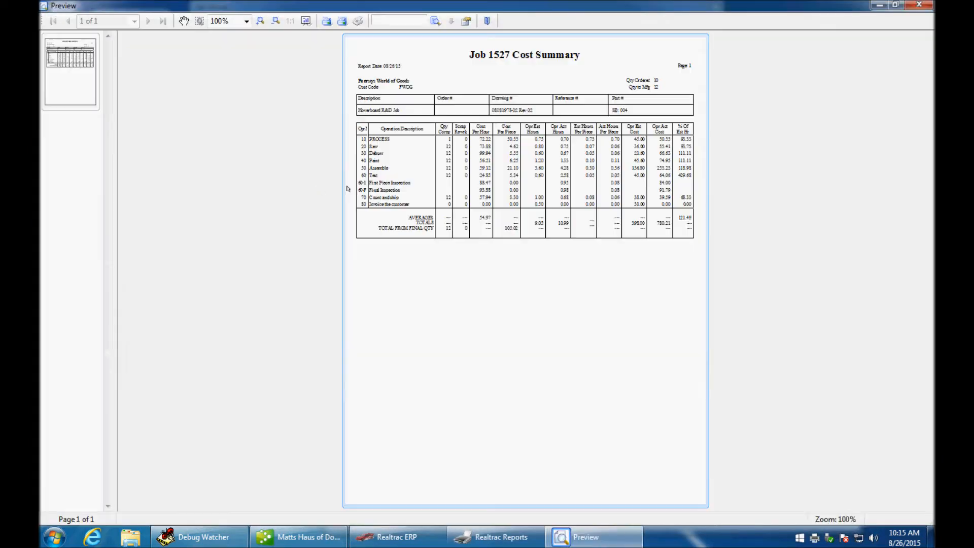
Enlarge the Job 1527 Cost Summary preview to 225% and examine the First Piece and Final Inspection rows
left_click(246, 21)
left_click(225, 44)
mouse_move(142, 335)
left_mouse_down()
mouse_move(460, 384)
mouse_move(821, 378)
mouse_move(909, 386)
left_mouse_up()
left_click_drag(930, 303, 927, 273)
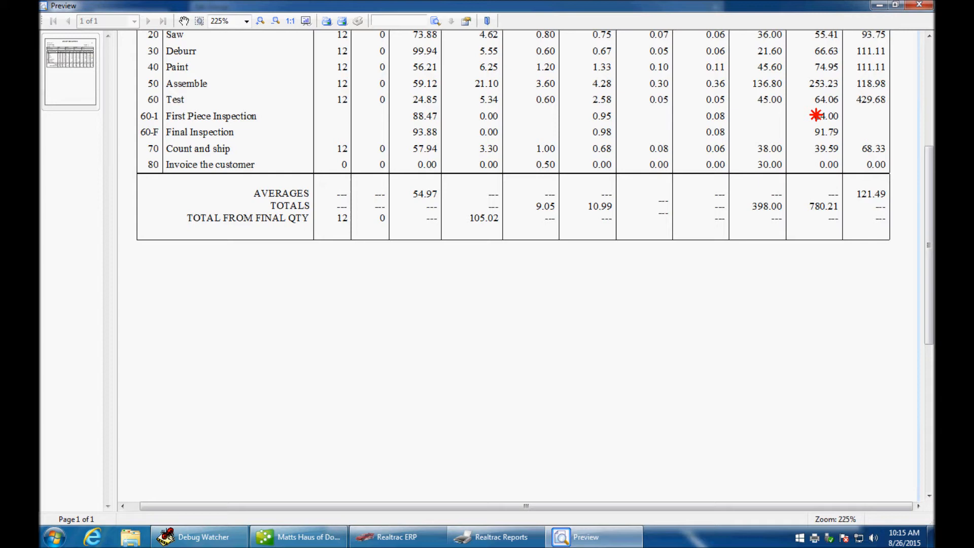
left_click_drag(928, 189, 929, 107)
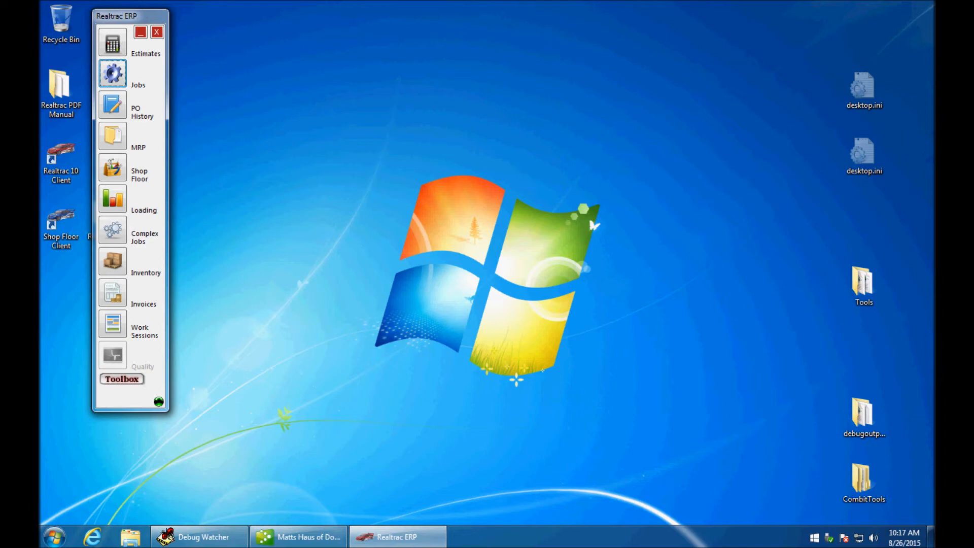
Open the Part Group window, show its part image search and move the window into full view
left_click(140, 378)
left_click(189, 380)
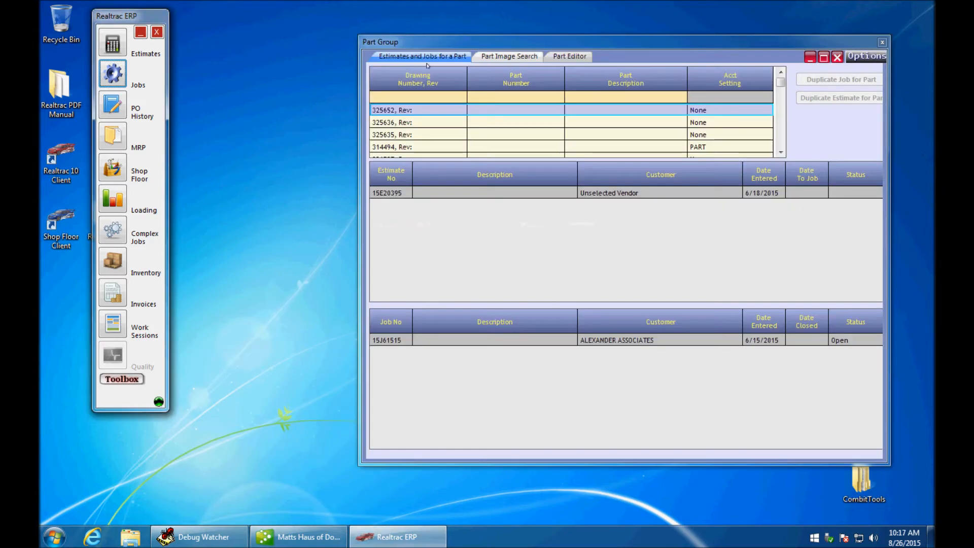
left_click(509, 56)
left_click_drag(522, 42, 340, 23)
mouse_move(645, 183)
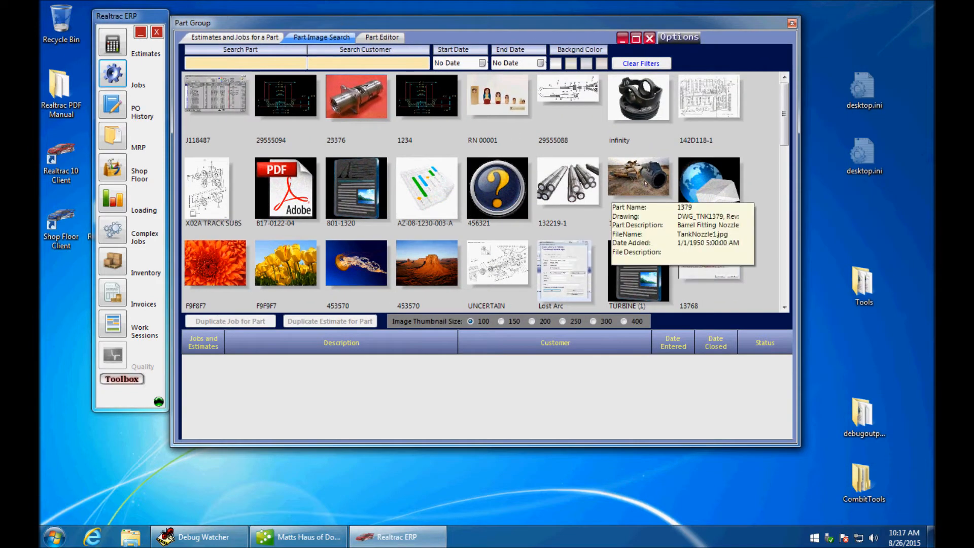
Browse the part images and list the jobs linked to the Part 1234 drawing and the Mass Block 2 image
left_click(786, 193)
left_click_drag(785, 199, 785, 229)
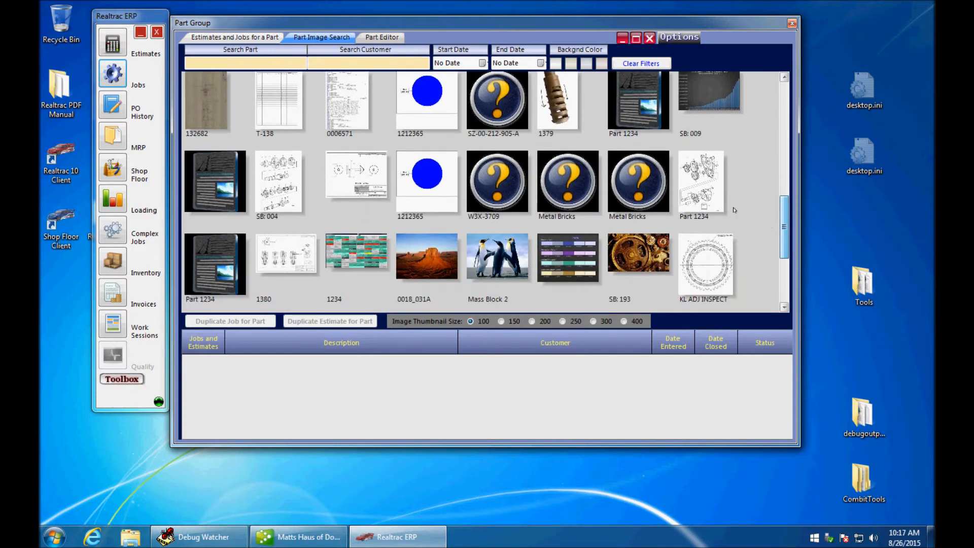
mouse_move(730, 209)
left_click(720, 203)
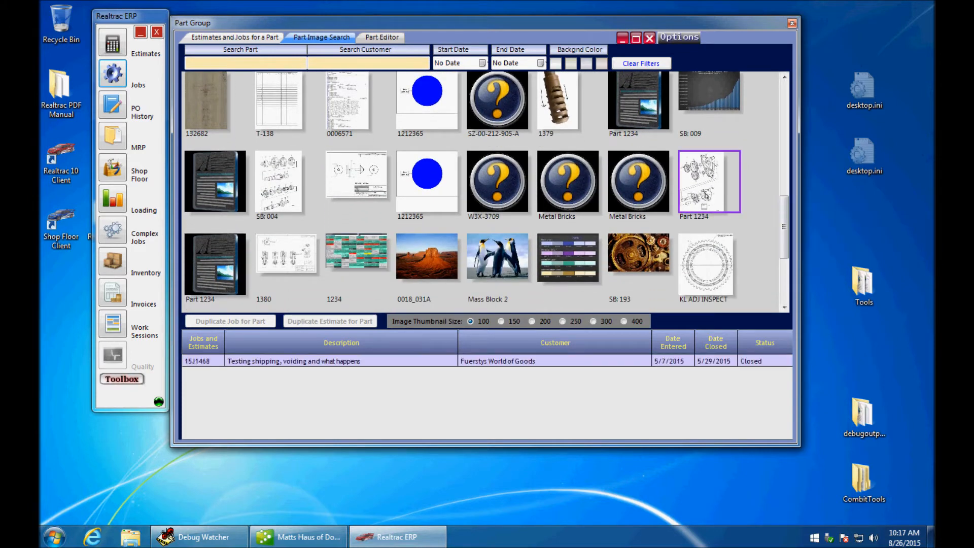
left_click(491, 255)
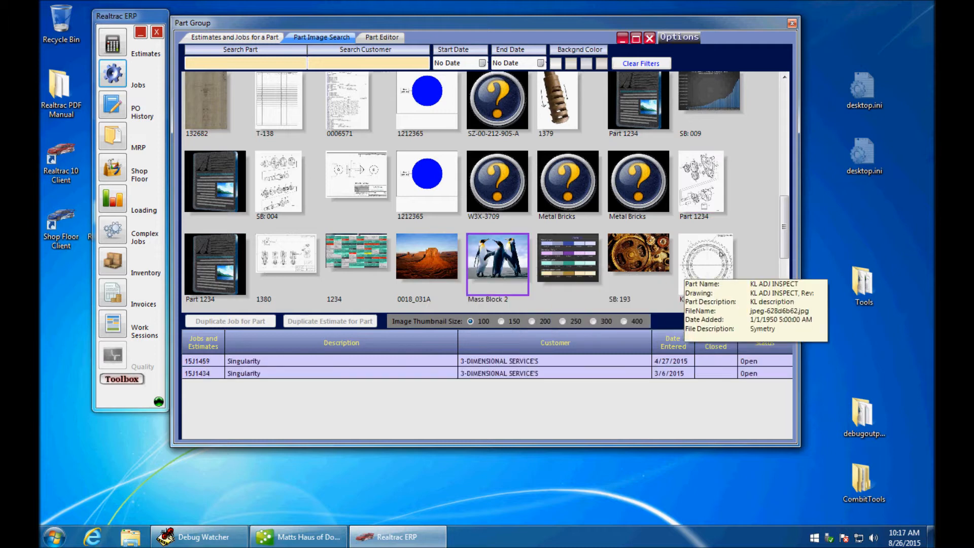
Compare the jobs and estimates linked to SB: 019, SB: 011 and the unnamed part beside them, ending on SB: 011
left_click_drag(785, 231, 786, 262)
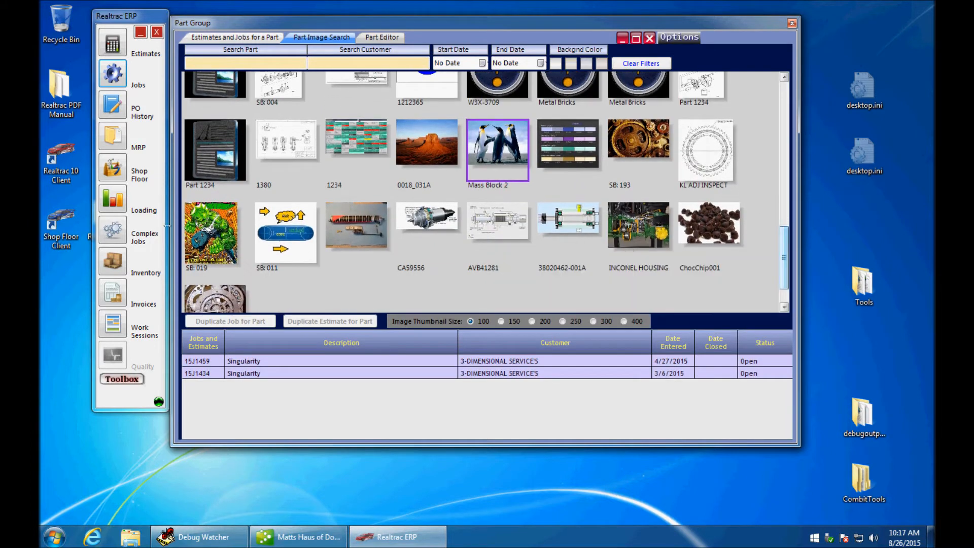
left_click(195, 227)
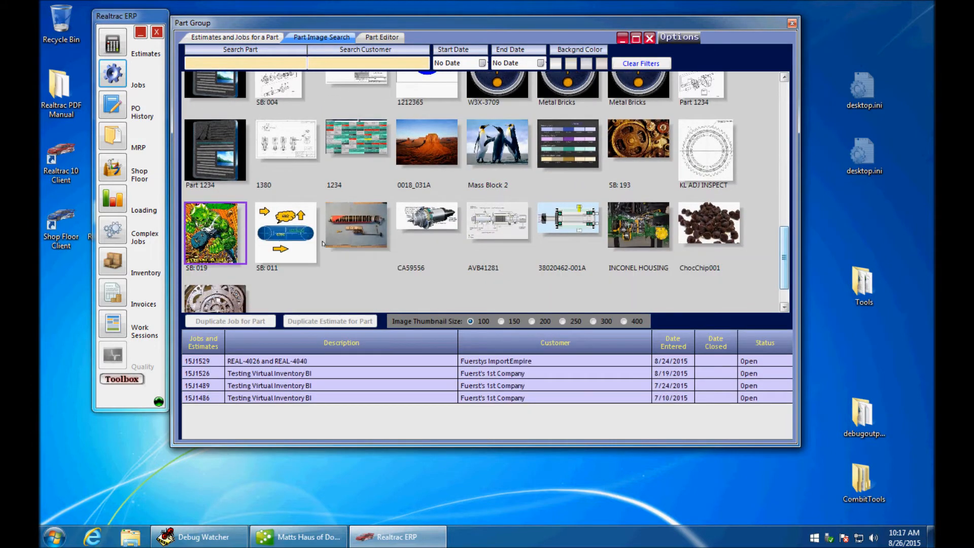
left_click(299, 243)
left_click(373, 239)
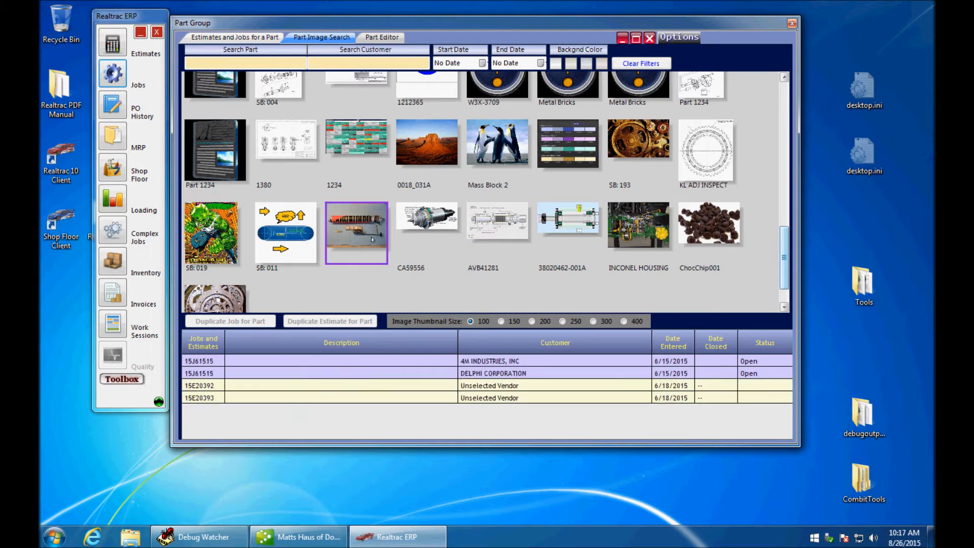
left_click(281, 241)
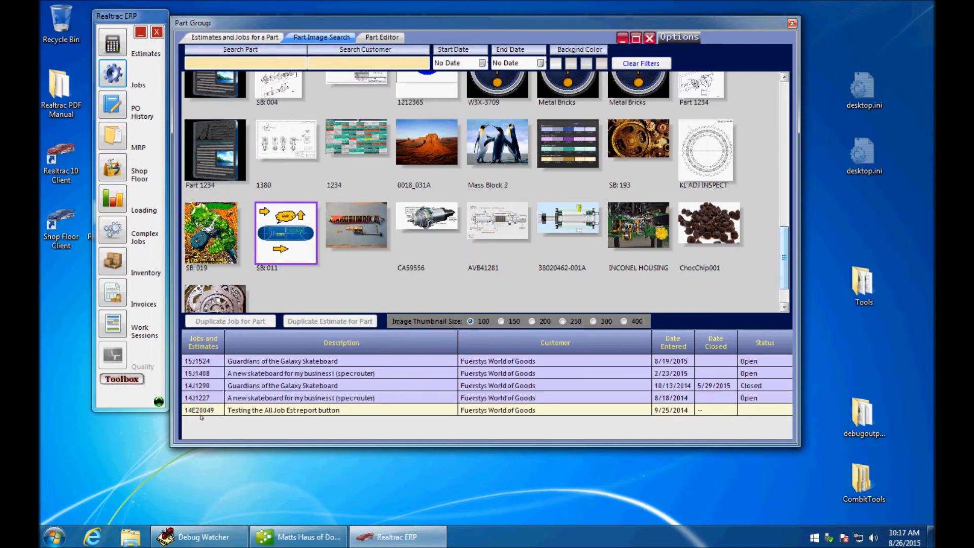
Open estimate 14E20049 and job 15J1408 from the SB: 011 part's list, closing each one after viewing it
left_click(201, 414)
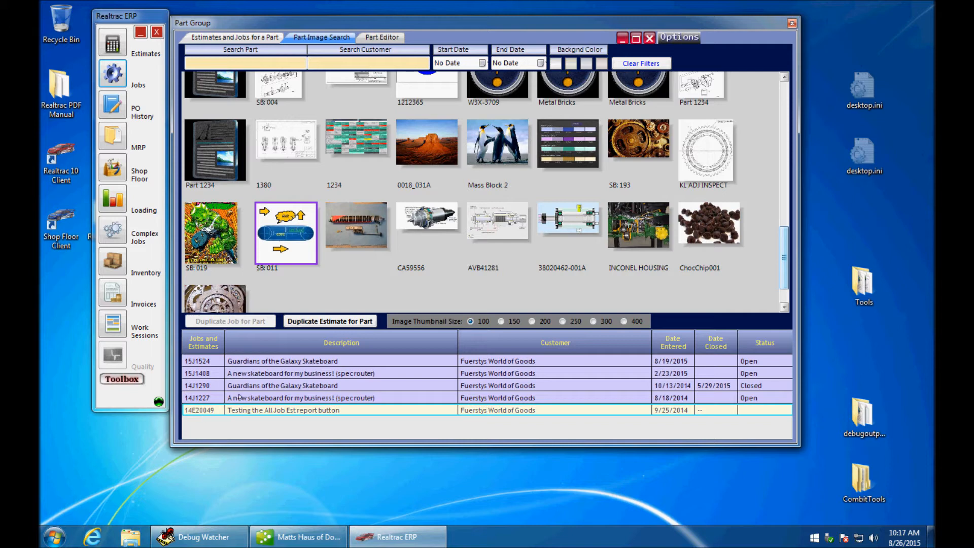
double_click(216, 412)
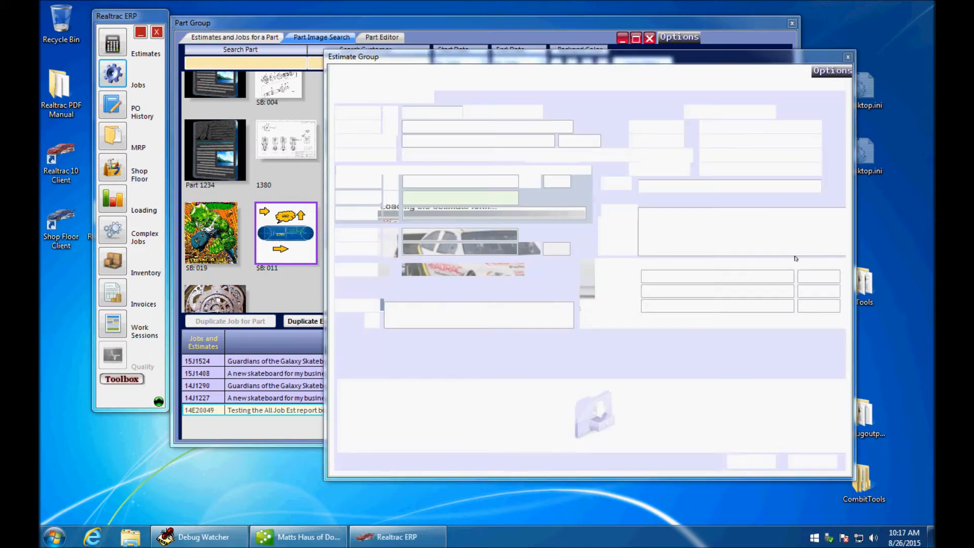
left_click(847, 56)
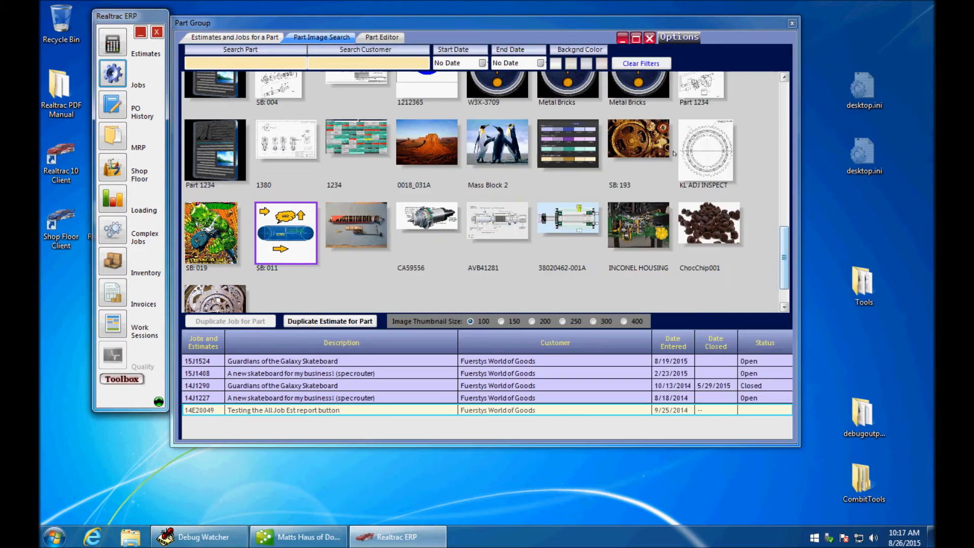
double_click(196, 370)
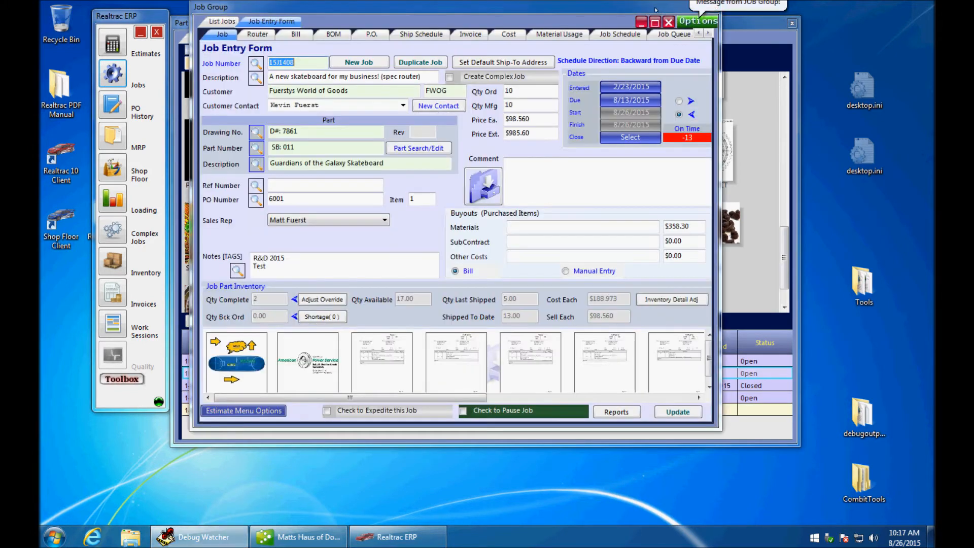
left_click_drag(655, 9, 807, 59)
left_click(867, 58)
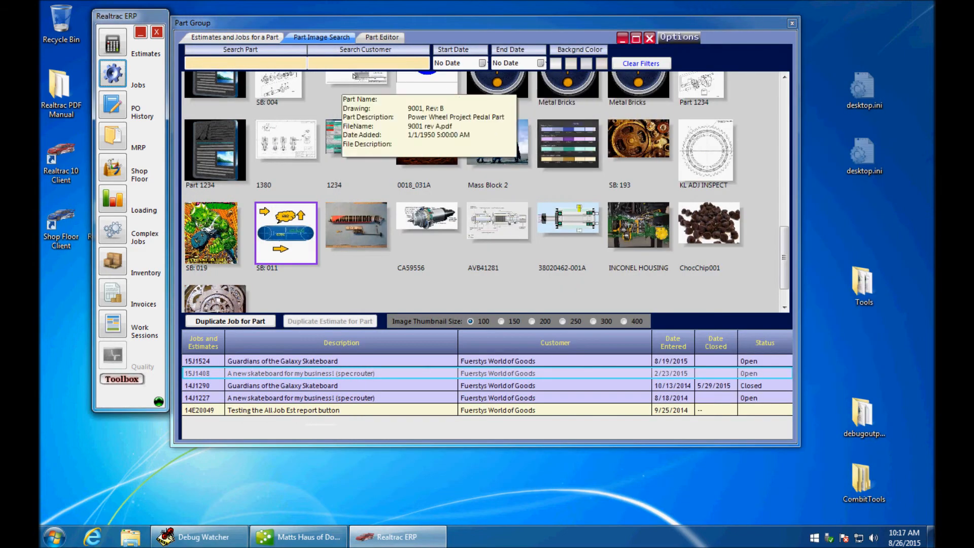
Filter the part images by customer "fuer" and check the jobs for WAGON 001, both DOOR KEY images, 1379 and the Part 1234 drawing
left_click(366, 64)
type("fuer")
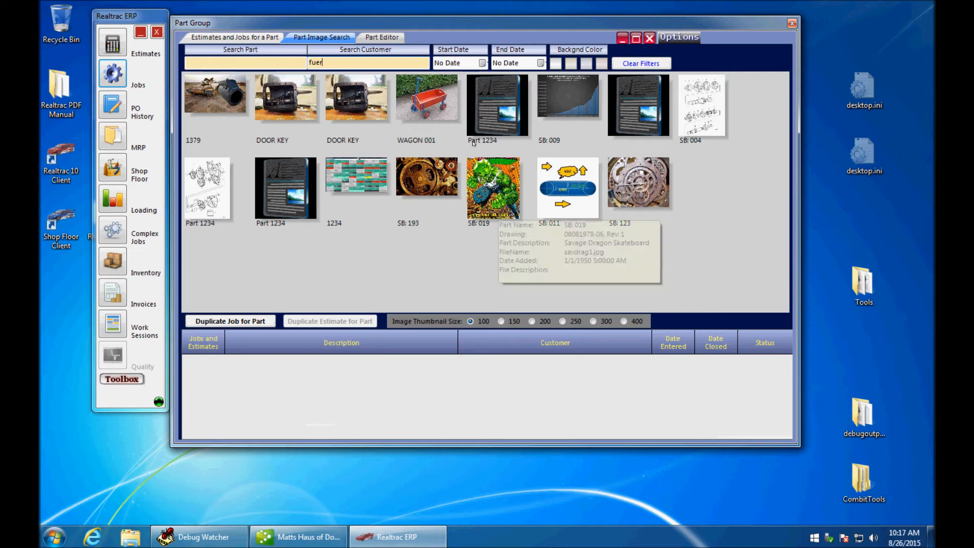
left_click(445, 104)
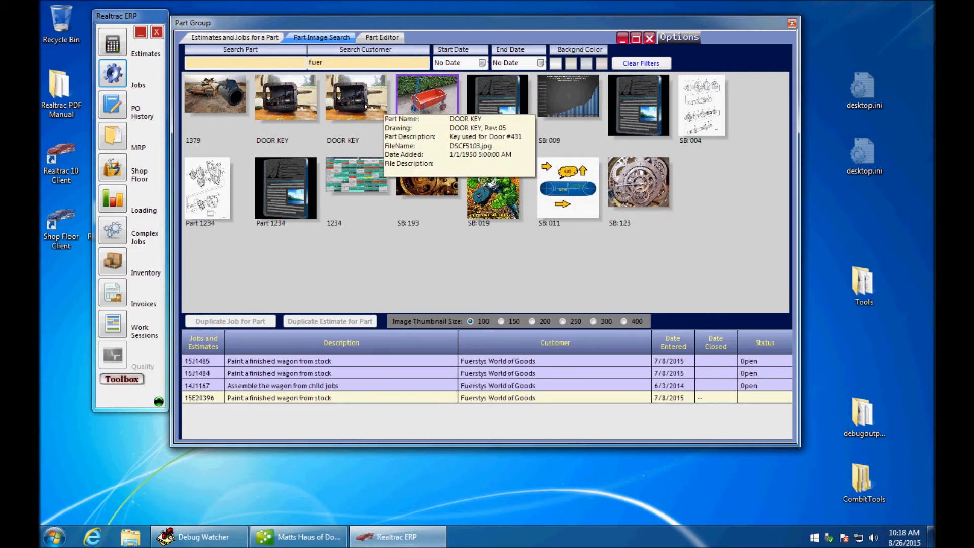
left_click(352, 106)
left_click(287, 115)
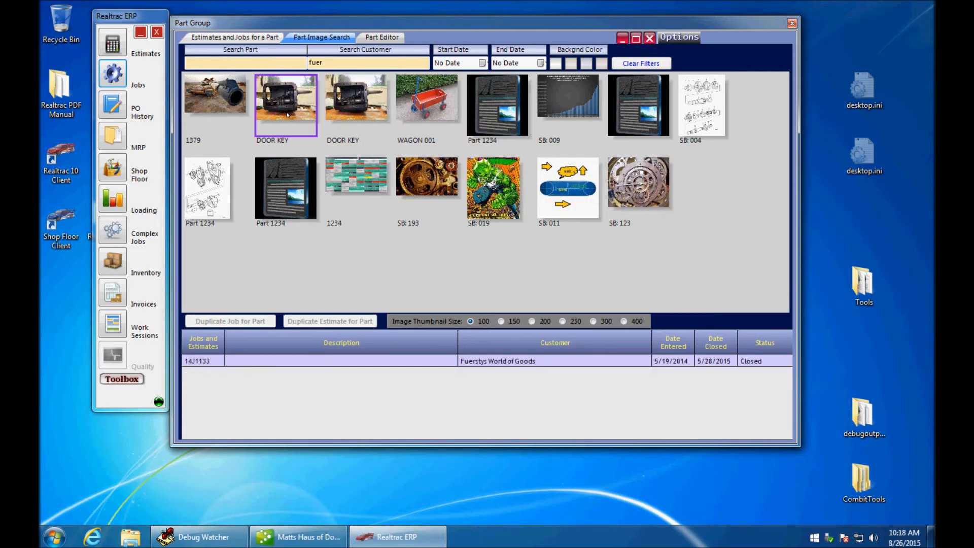
left_click(217, 113)
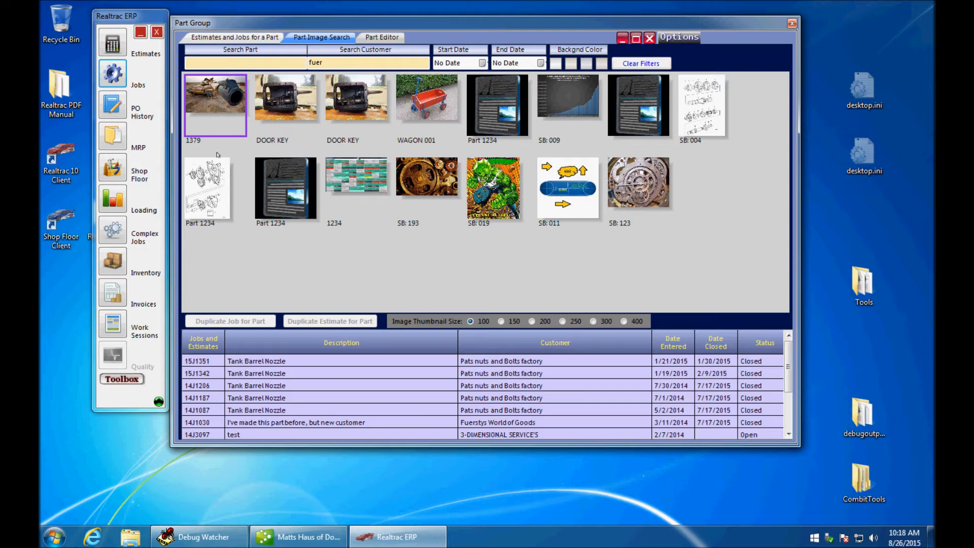
left_click(218, 198)
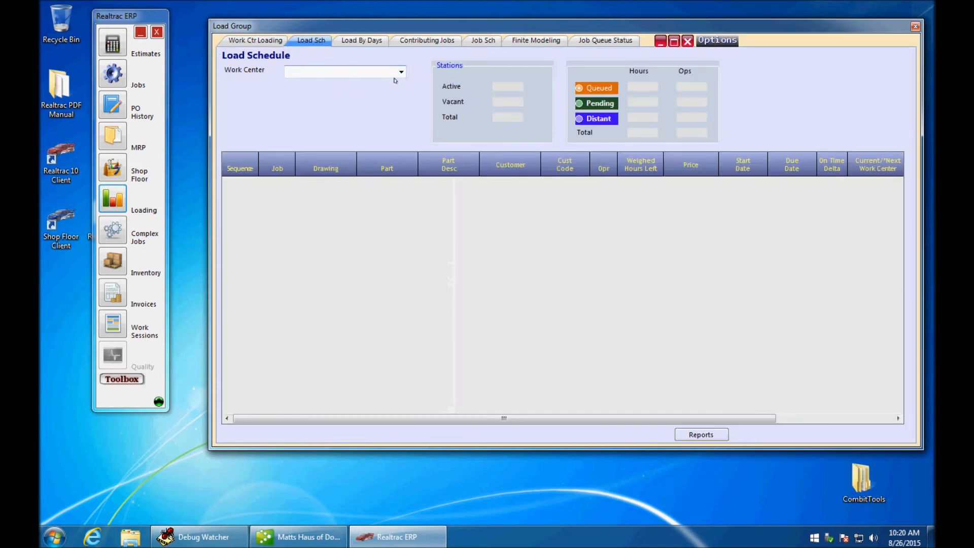
Show the load schedule for the SAW work center, sort it by On Time Delta in both directions and go through its queued jobs
left_click(401, 72)
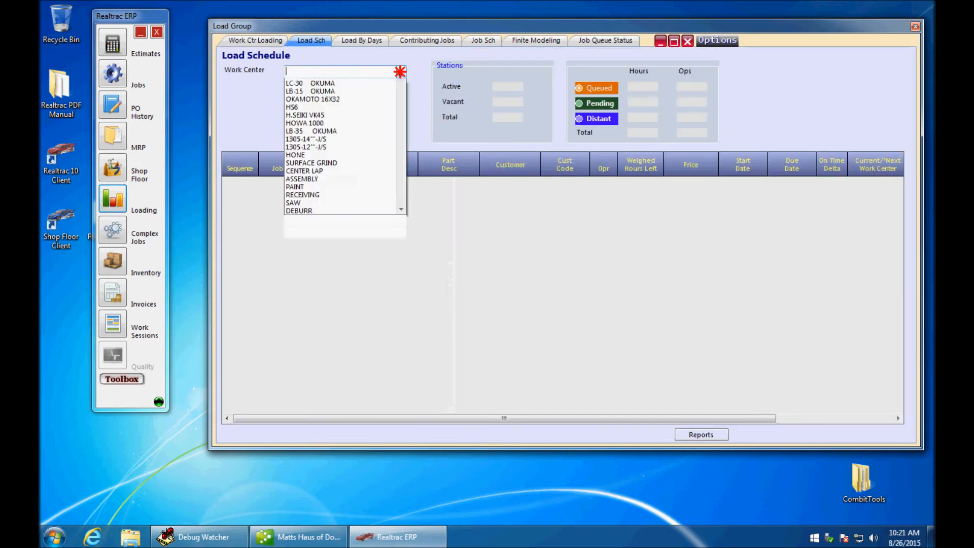
left_click(329, 306)
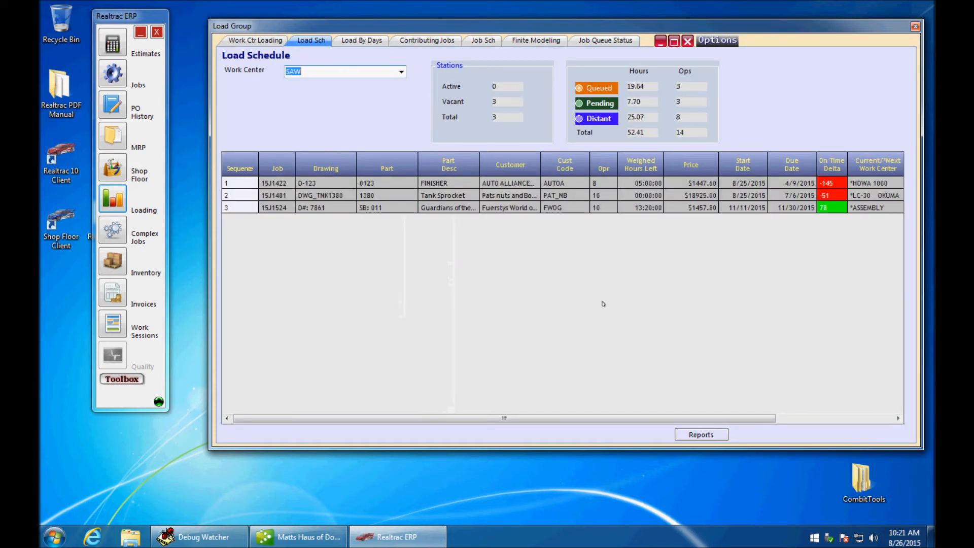
left_click(832, 167)
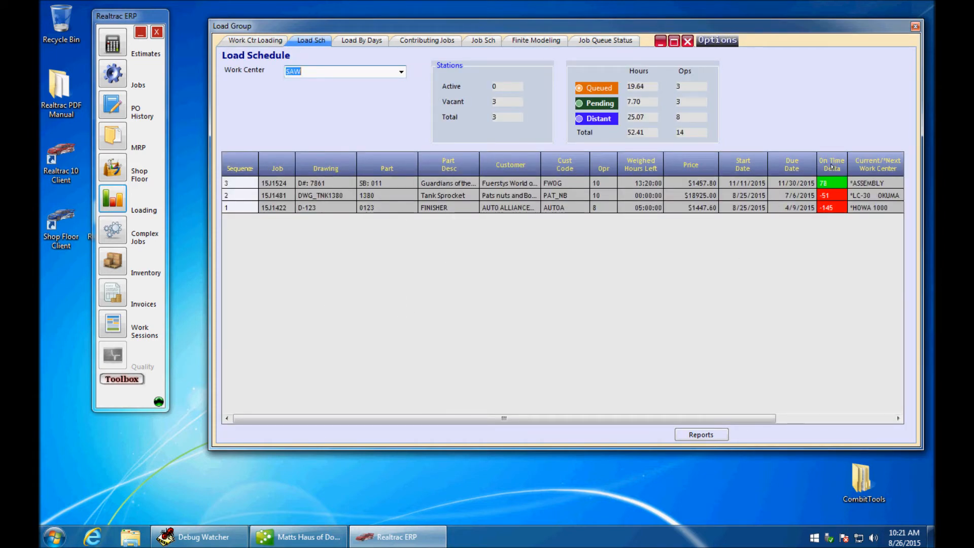
left_click(832, 167)
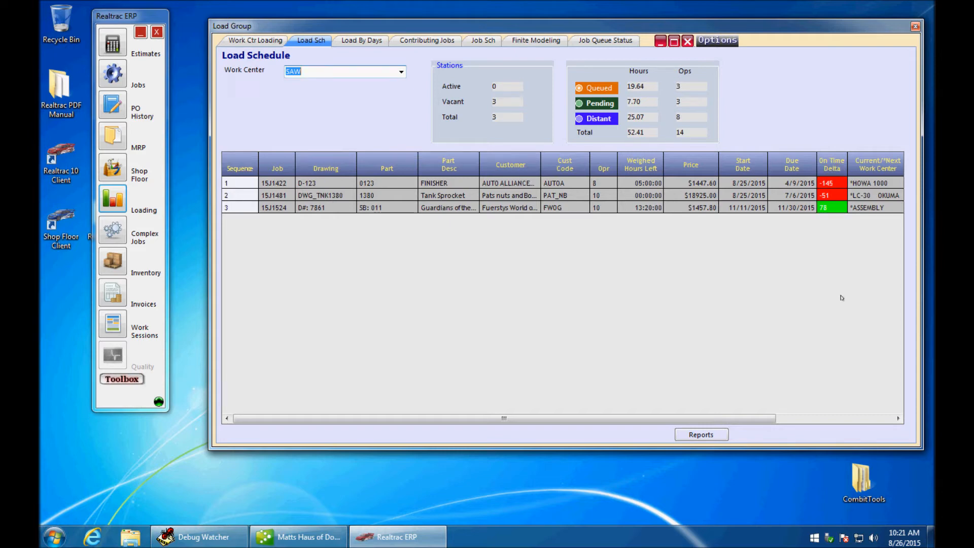
left_click(837, 185)
left_click(834, 195)
left_click(833, 207)
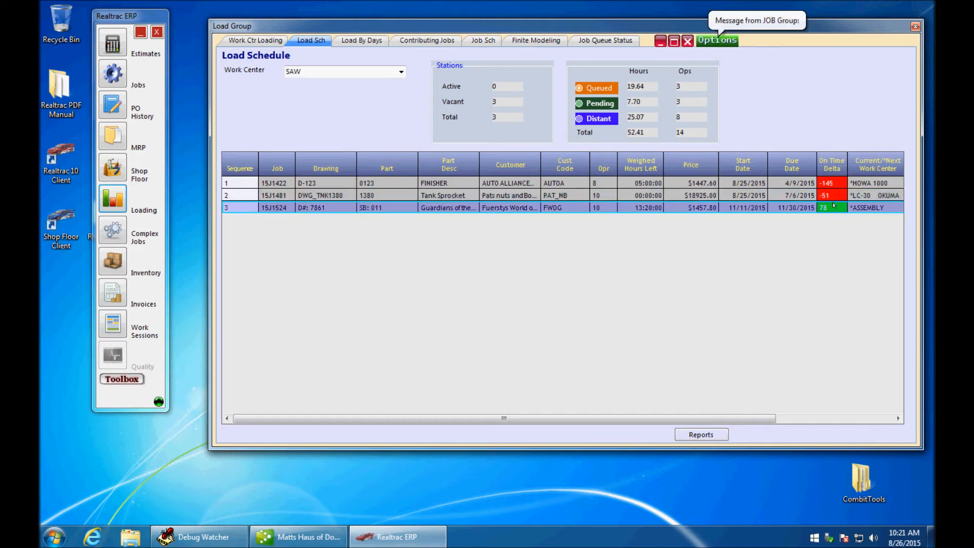
Preview the Queued (Portrait) dispatch list for the SAW work center at 200%, and close the preview and report window
left_click(711, 434)
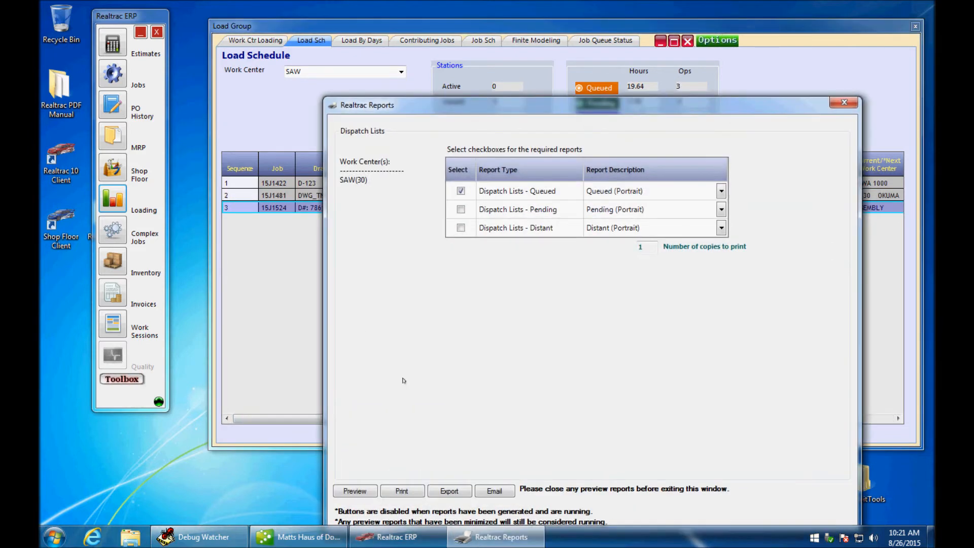
left_click(354, 492)
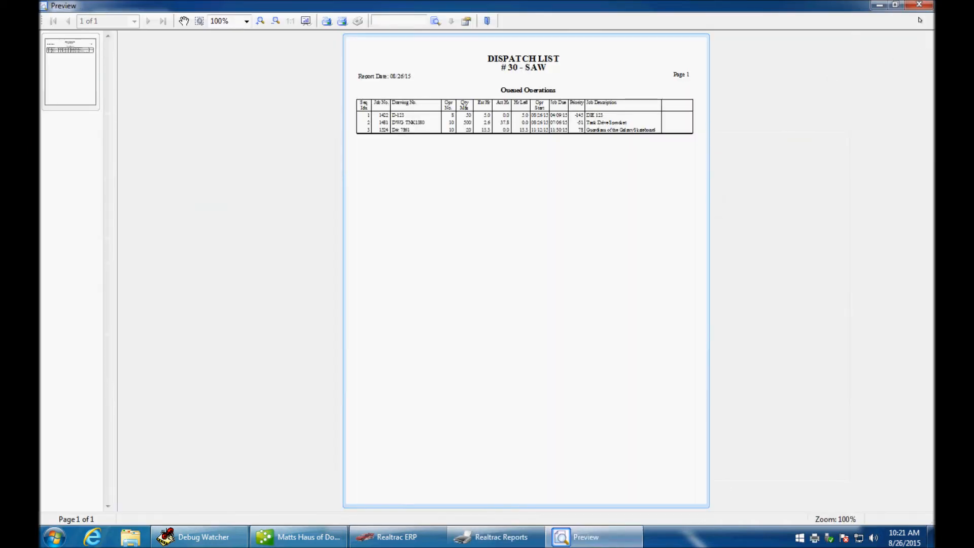
left_click(260, 21)
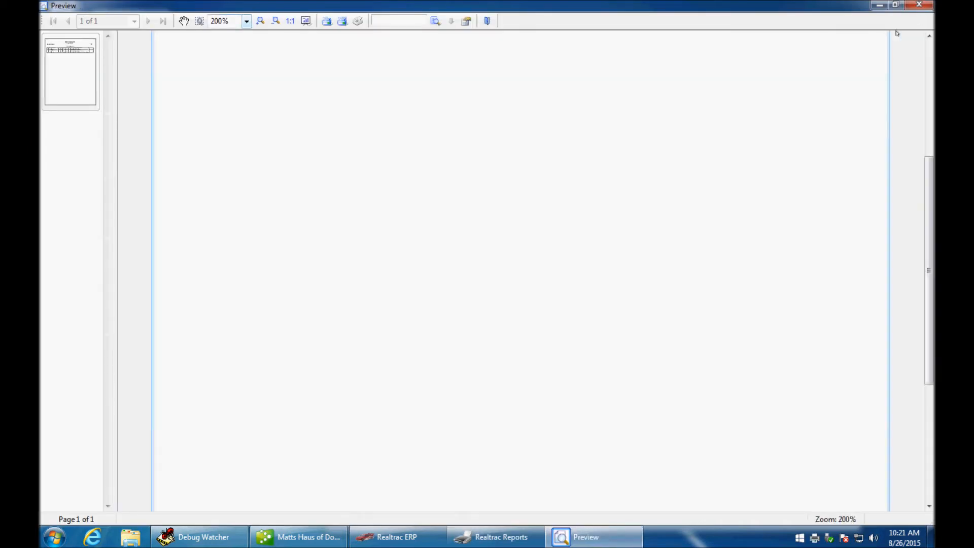
left_click(929, 55)
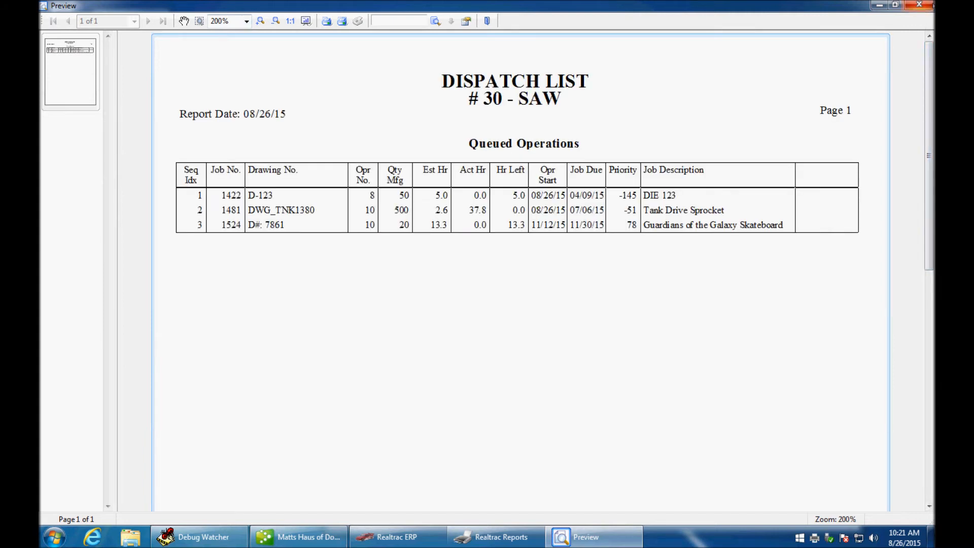
left_click(920, 5)
left_click(845, 100)
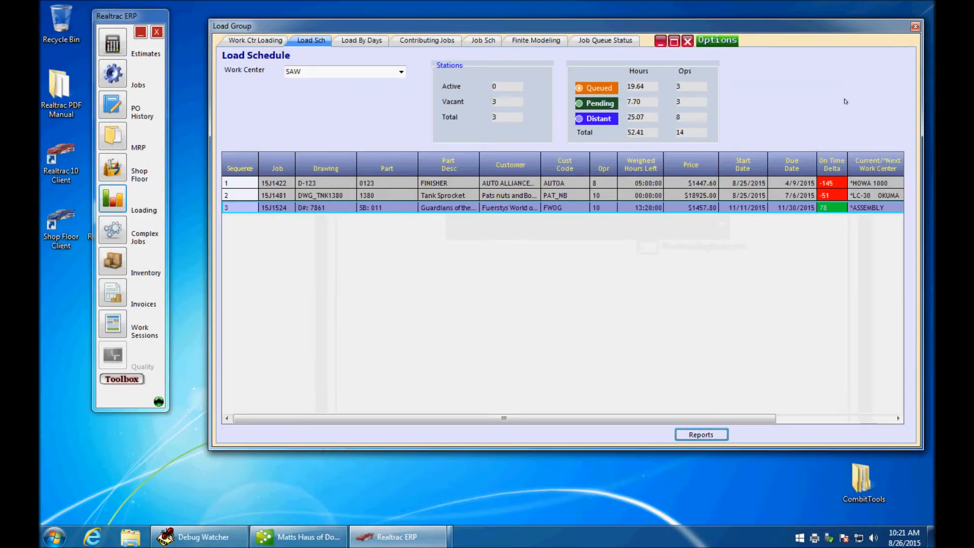
Filter the jobs list by job number 1524 and open the matching job's entry form
left_click(109, 84)
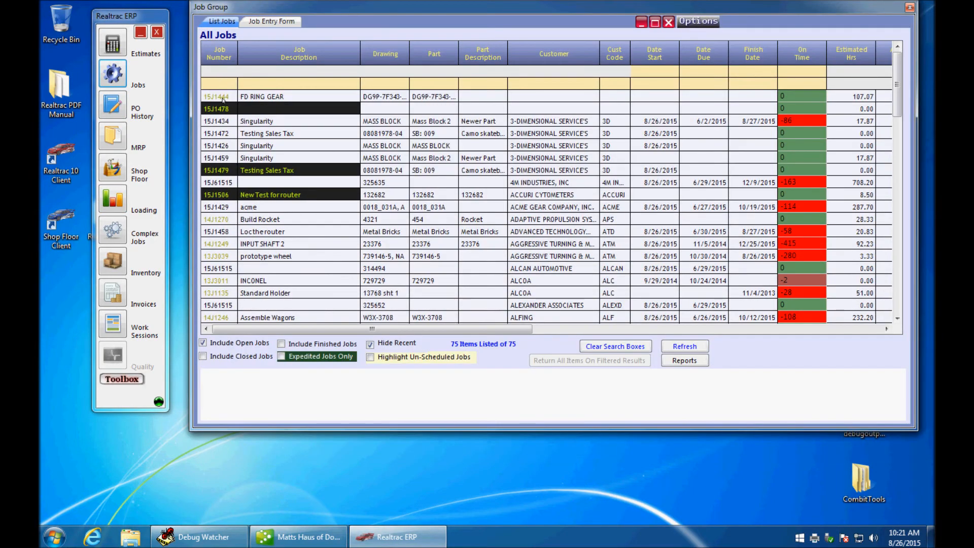
left_click(219, 82)
type("1524")
key("Return")
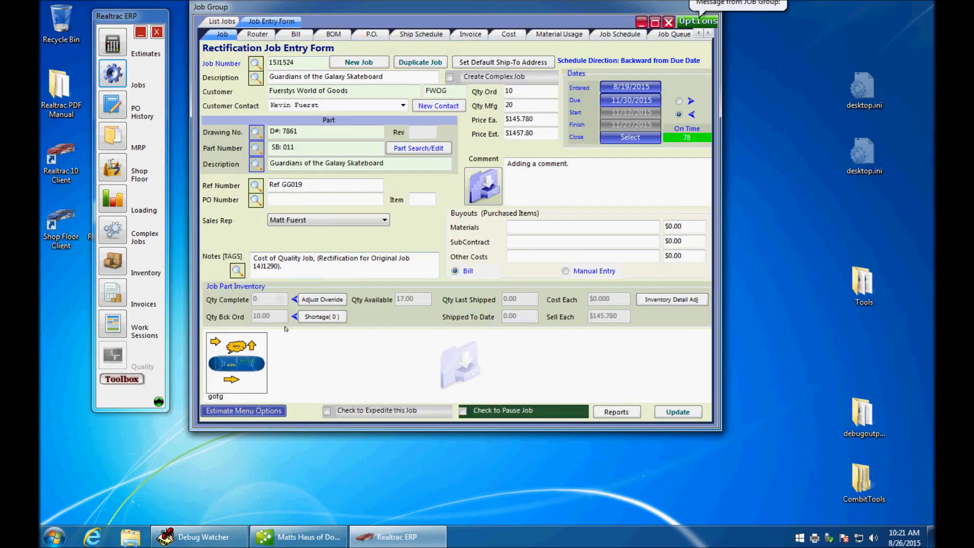
Try marking job 15J1524 as expedited, and clear the expedite setting again
left_click(326, 411)
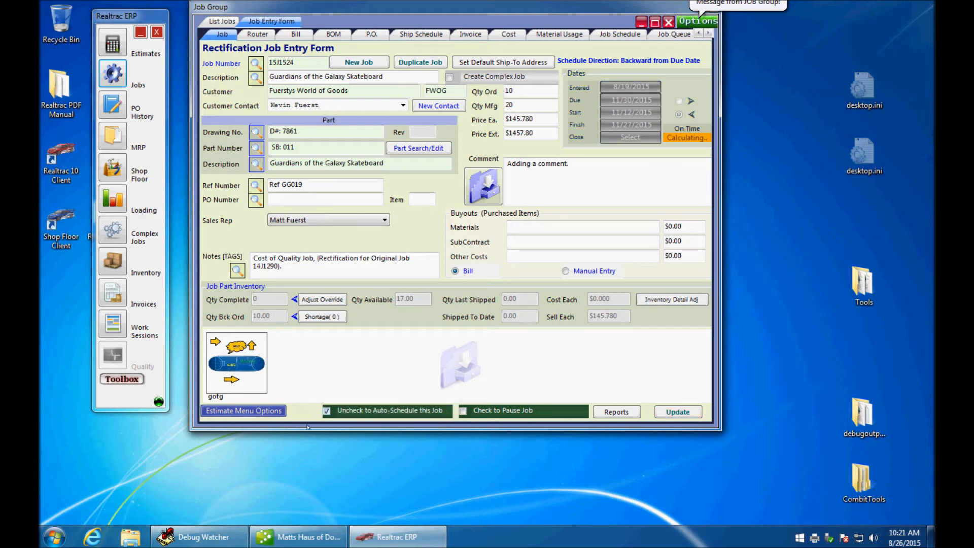
left_click(326, 411)
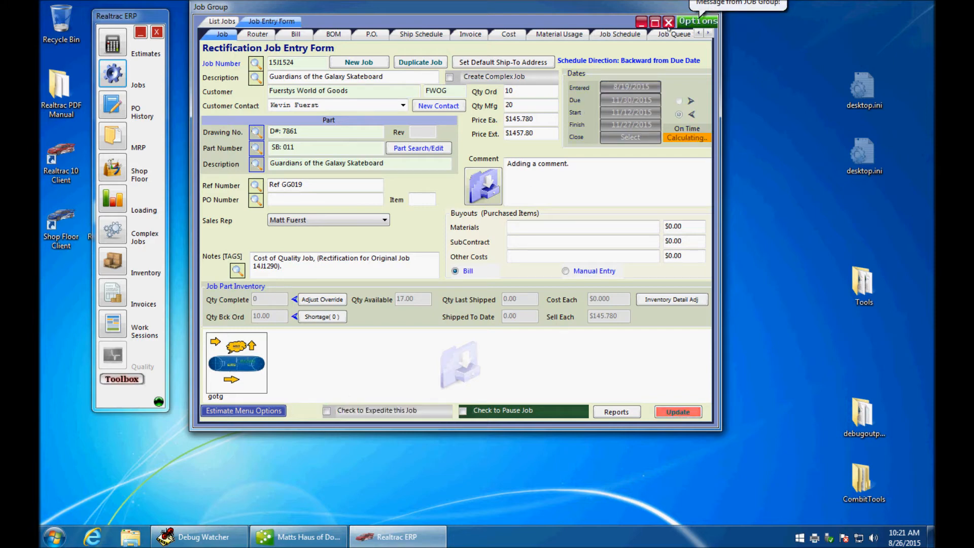
Close job 15J1524's entry form, bring up the load schedule for the SAW work center and go through its queued jobs
left_click(669, 22)
left_click(112, 199)
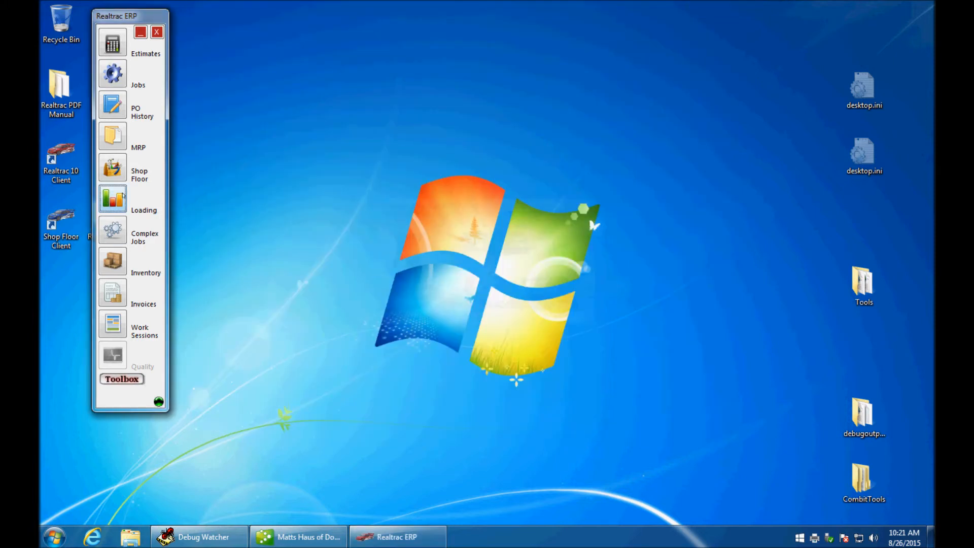
left_click(324, 45)
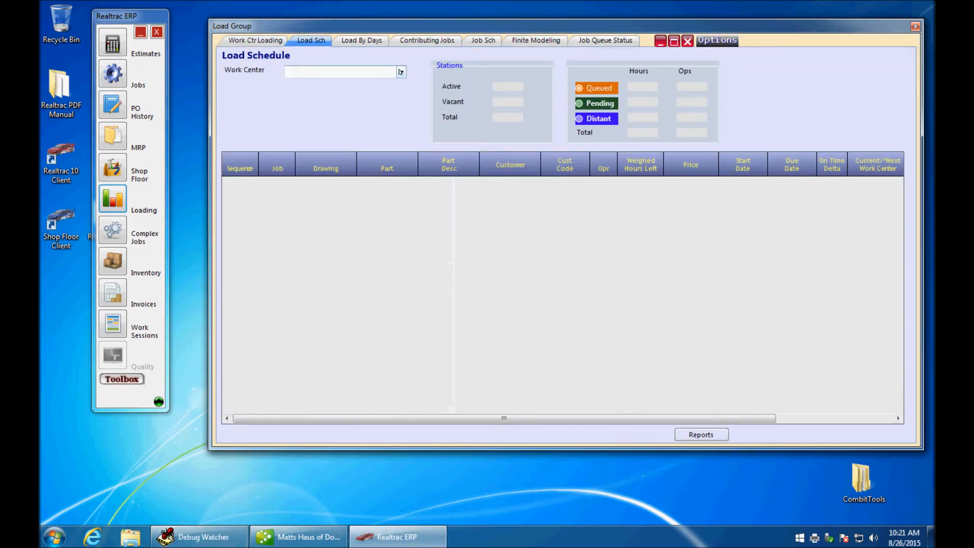
left_click(370, 72)
left_click(332, 307)
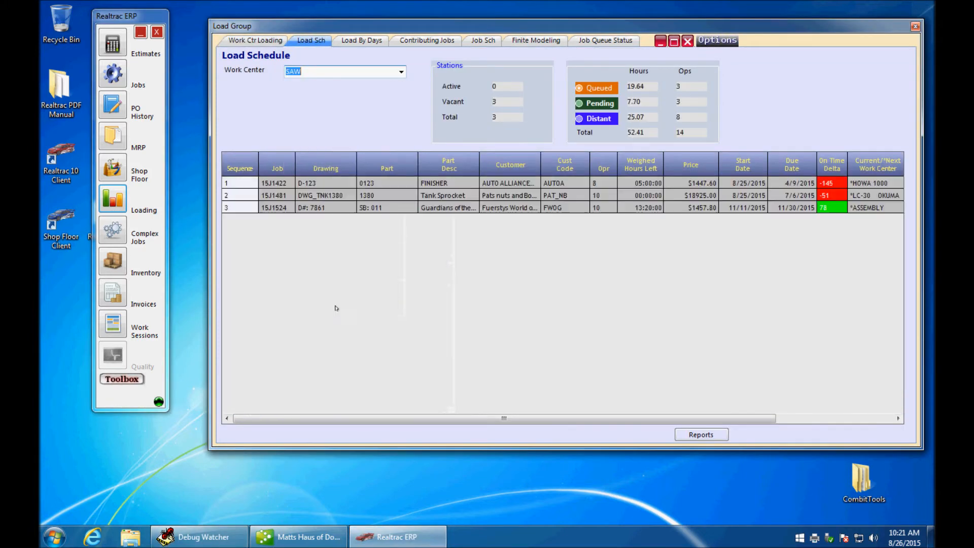
left_click(810, 183)
left_click(813, 196)
left_click(864, 209)
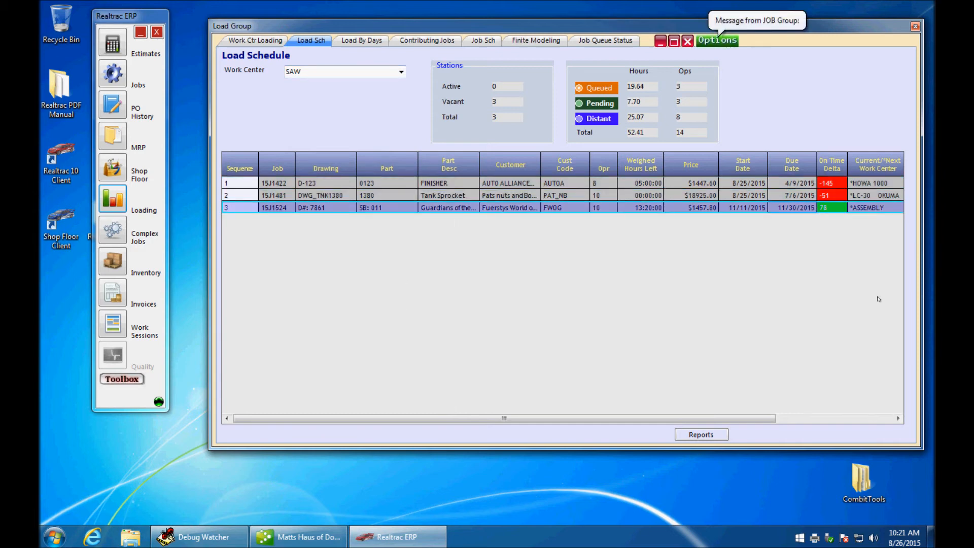
left_click(750, 186)
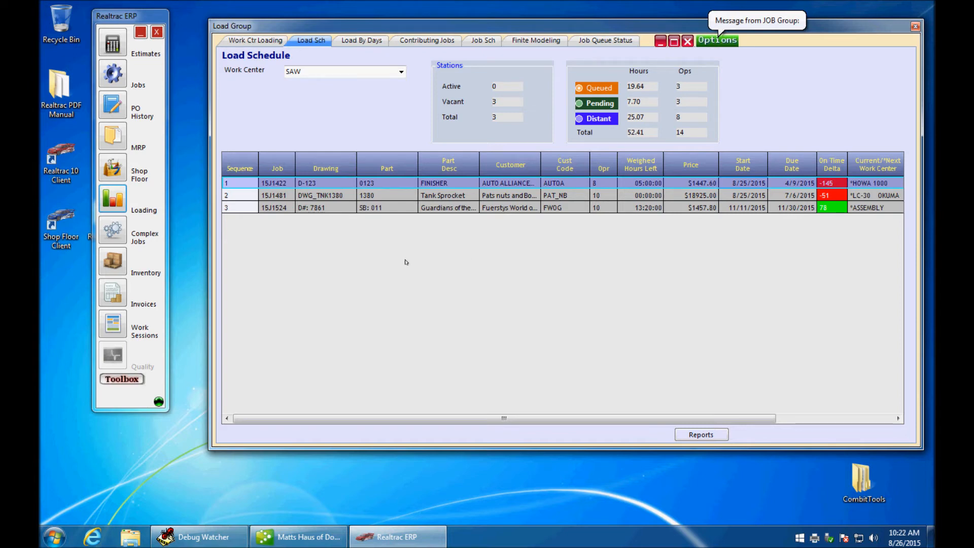
Set job 15J1524's sequence to 0 in the SAW load schedule and check the reordered queued jobs
left_click(228, 208)
type("0")
key("Return")
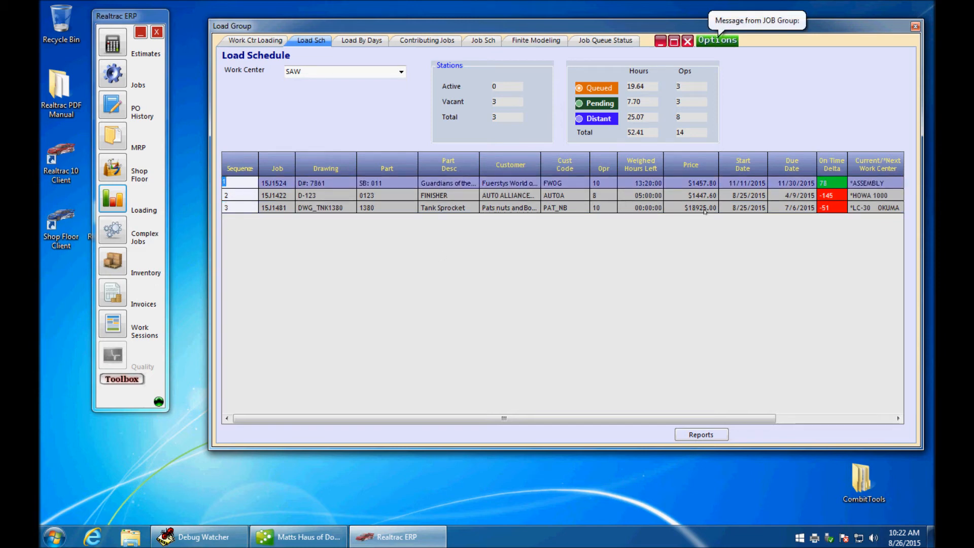
left_click(753, 198)
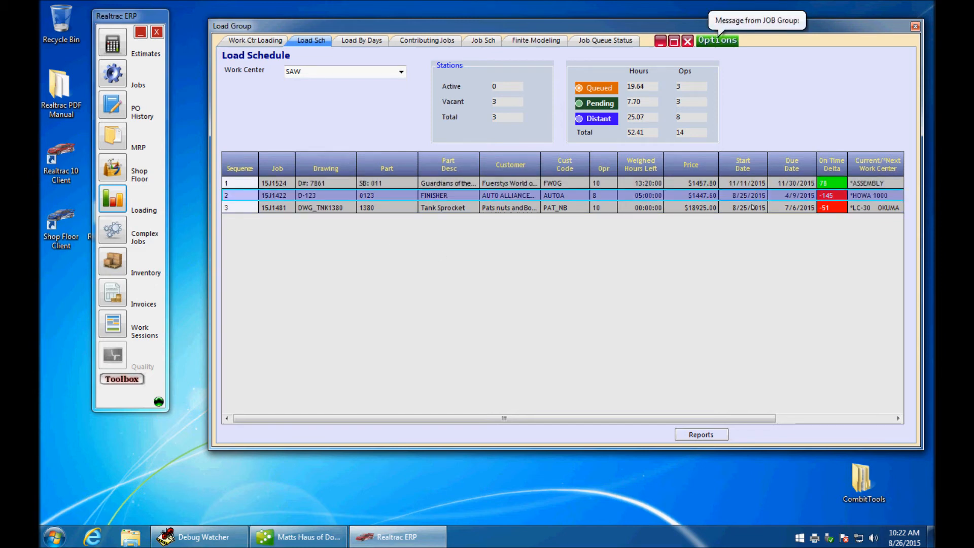
left_click(753, 207)
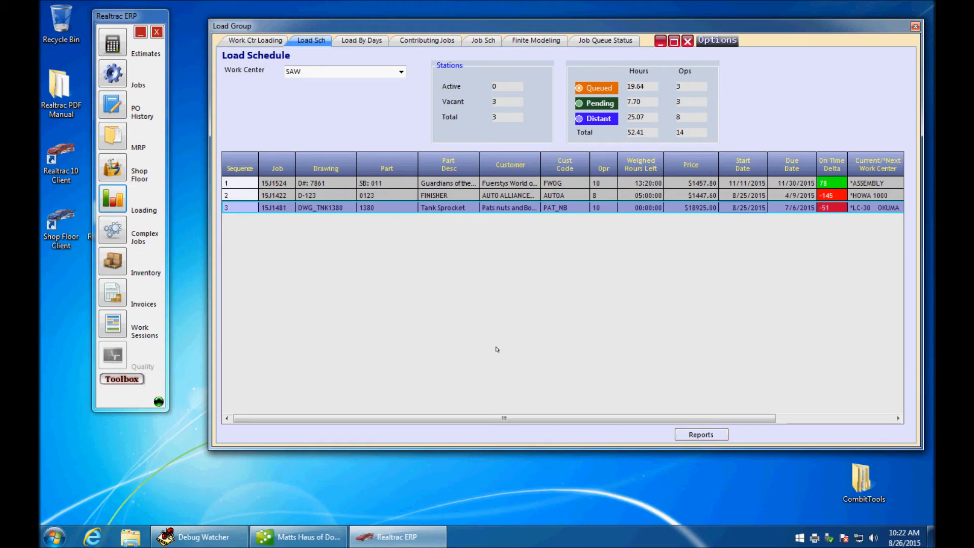
Preview the SAW work center's Queued (Portrait) dispatch list at page width, and close the preview and report window
left_click(701, 434)
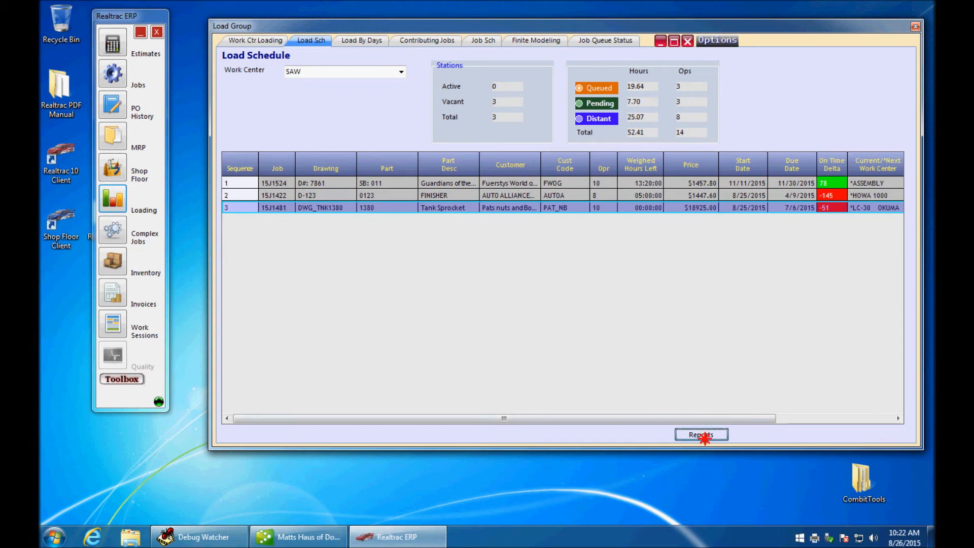
left_click(354, 490)
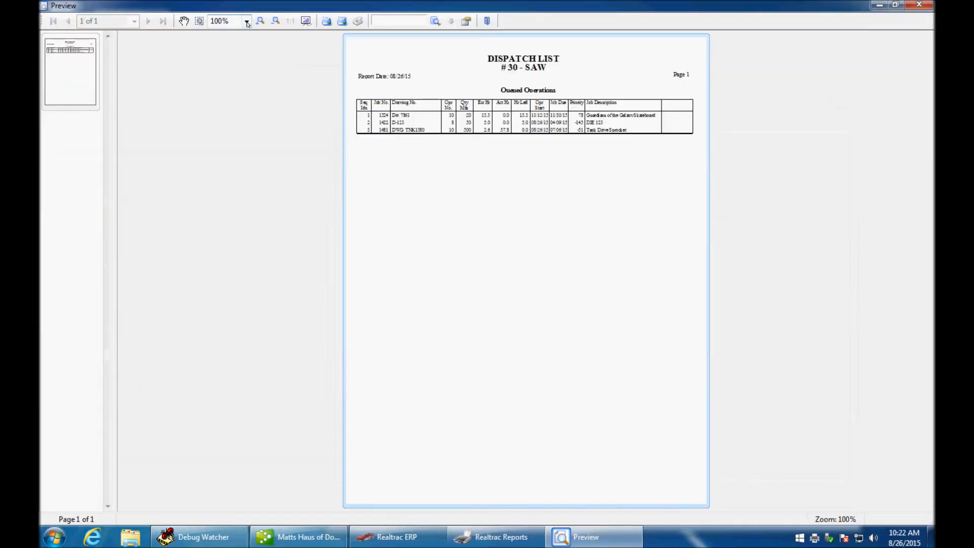
left_click(245, 20)
left_click(238, 40)
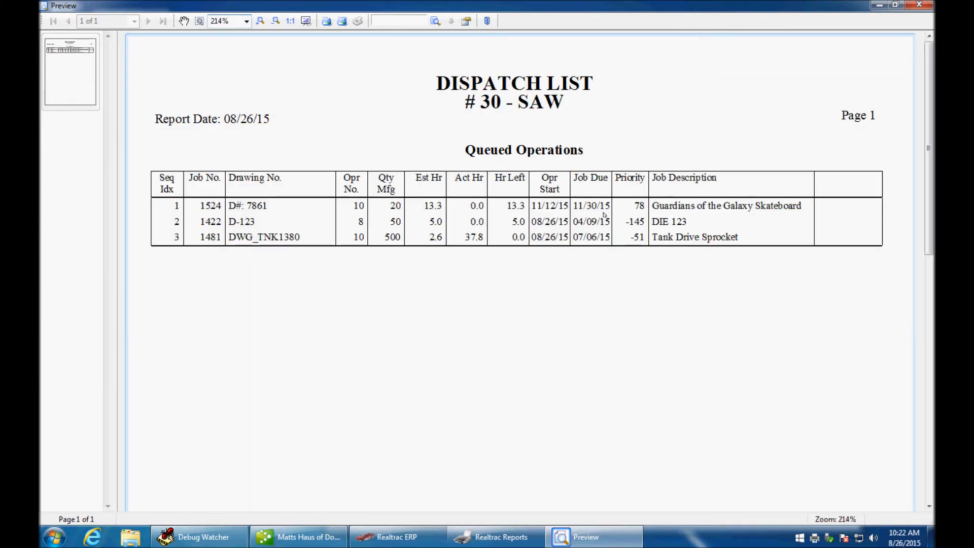
left_click(918, 6)
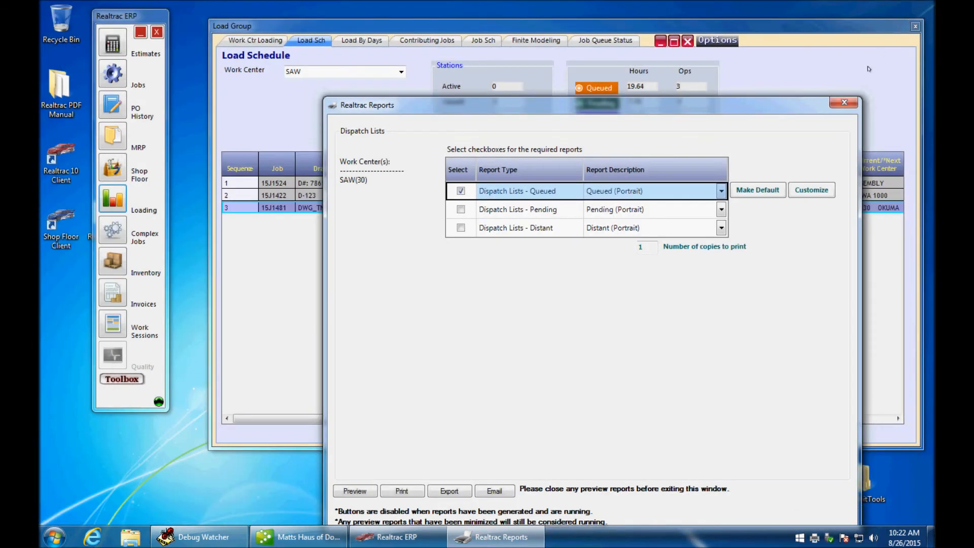
left_click(848, 100)
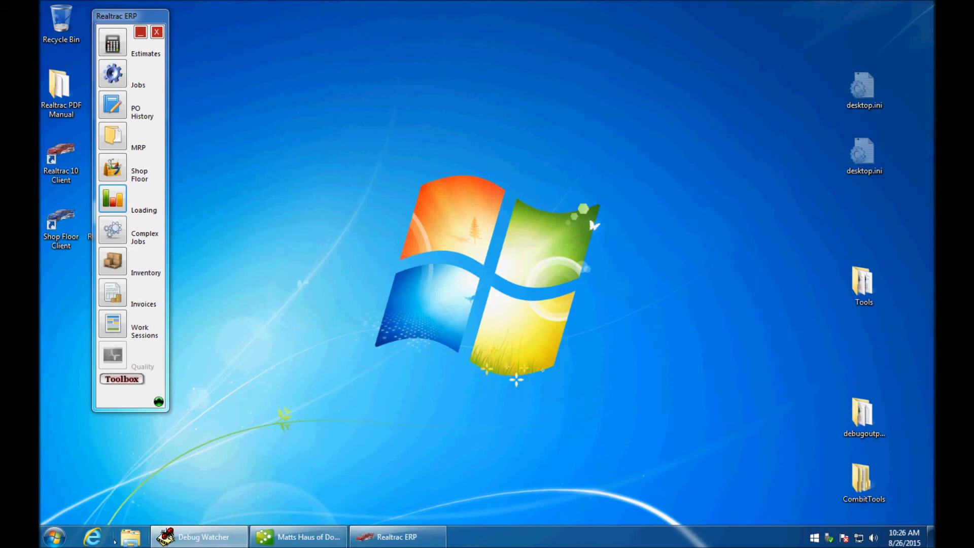
Open the image skateboard 1978.jpg from the Pictures library in Paint
left_click(129, 537)
left_click_drag(323, 42, 360, 53)
left_click(232, 206)
left_click(320, 379)
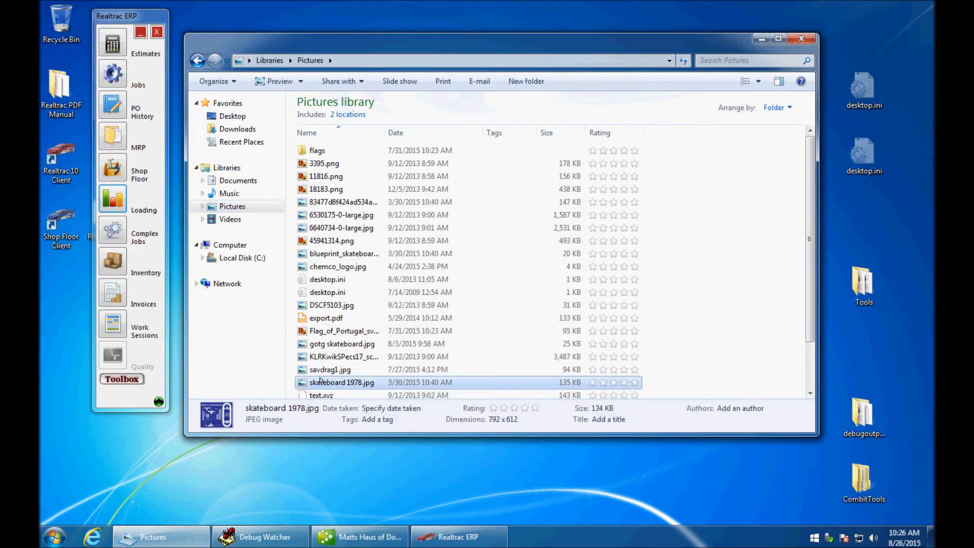
right_click(320, 379)
mouse_move(391, 208)
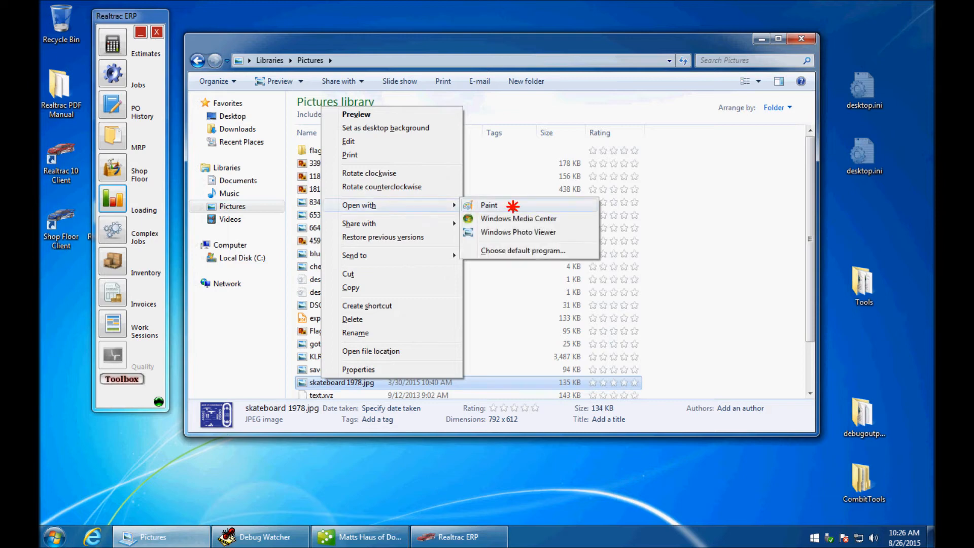
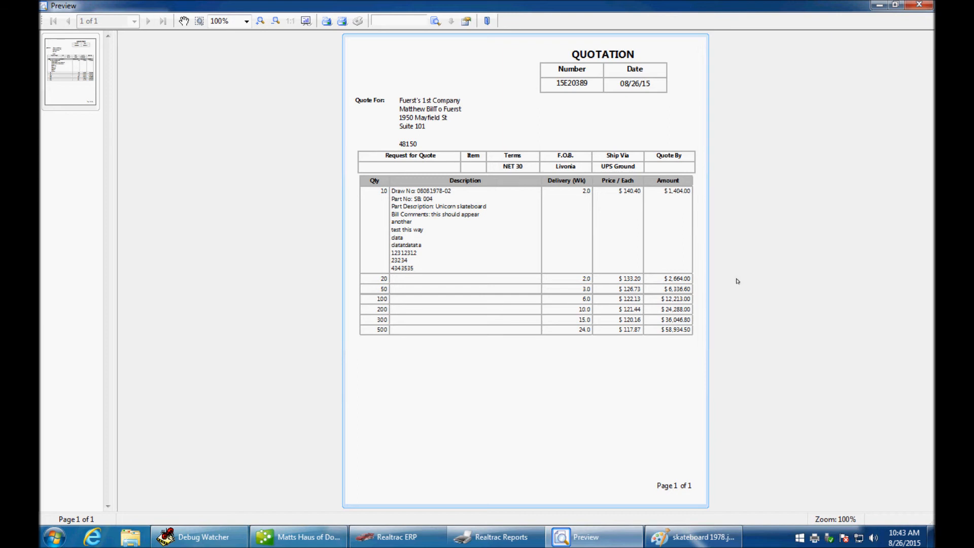
Examine the quotation preview at page width and close it
left_click(246, 21)
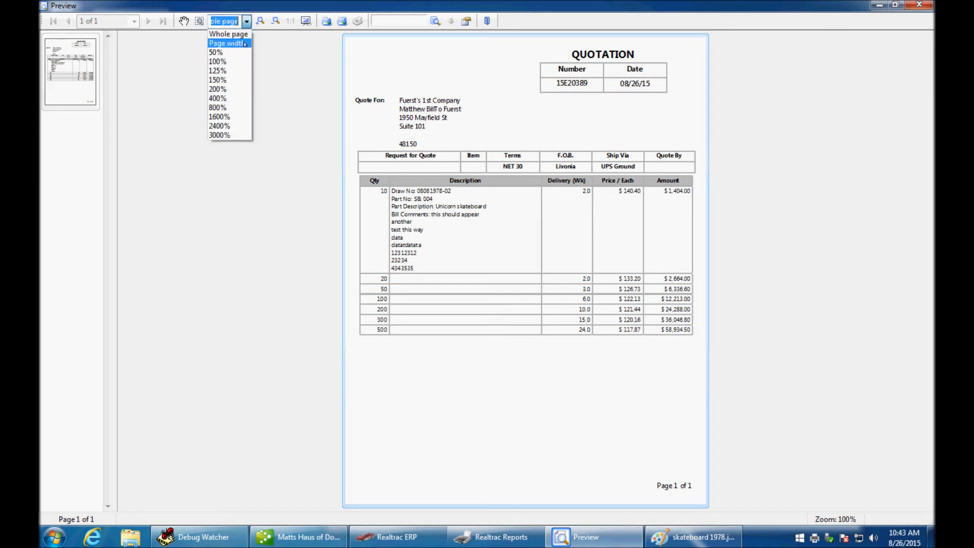
left_click(245, 44)
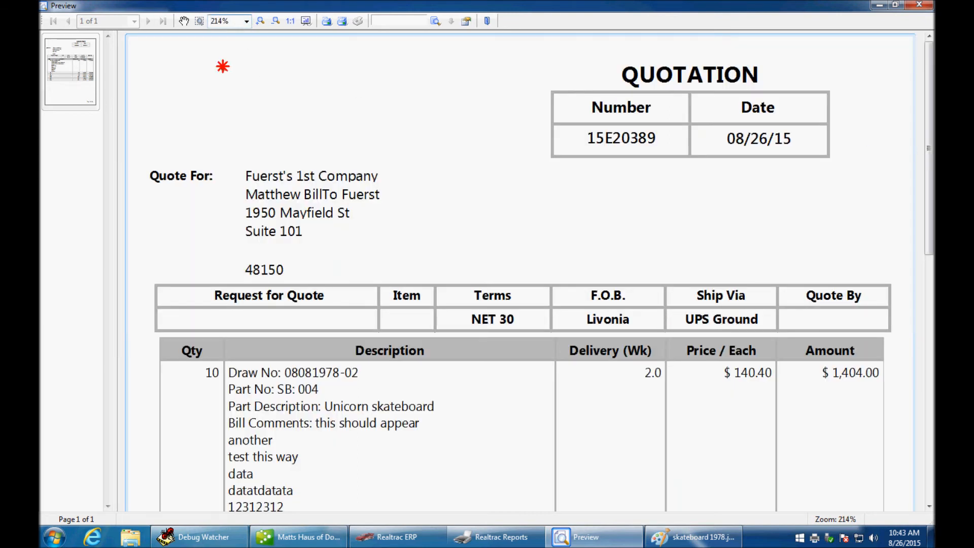
left_click(919, 6)
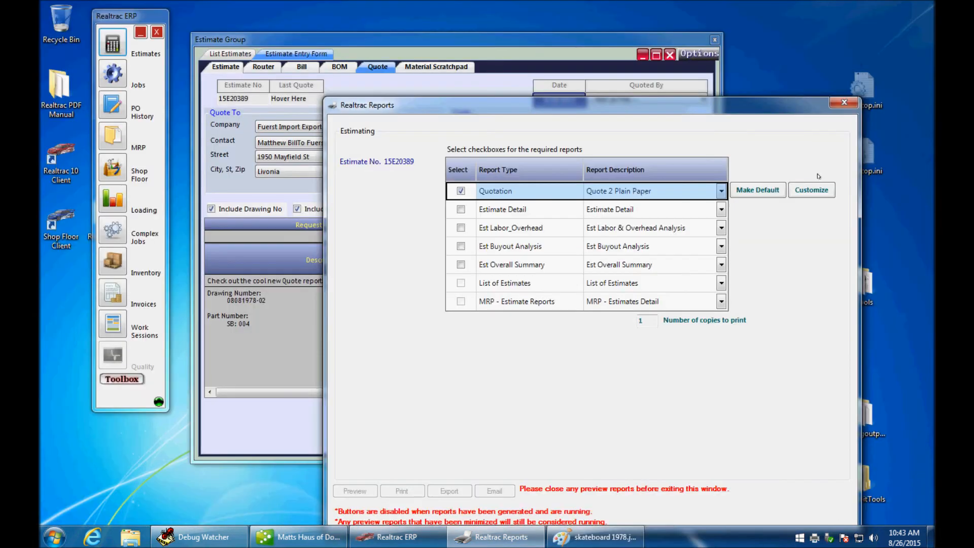
Create a custom report named "Quote with Logo" from the Quote 2 Plain Paper quotation report
left_click(811, 190)
type("Quote with Logo")
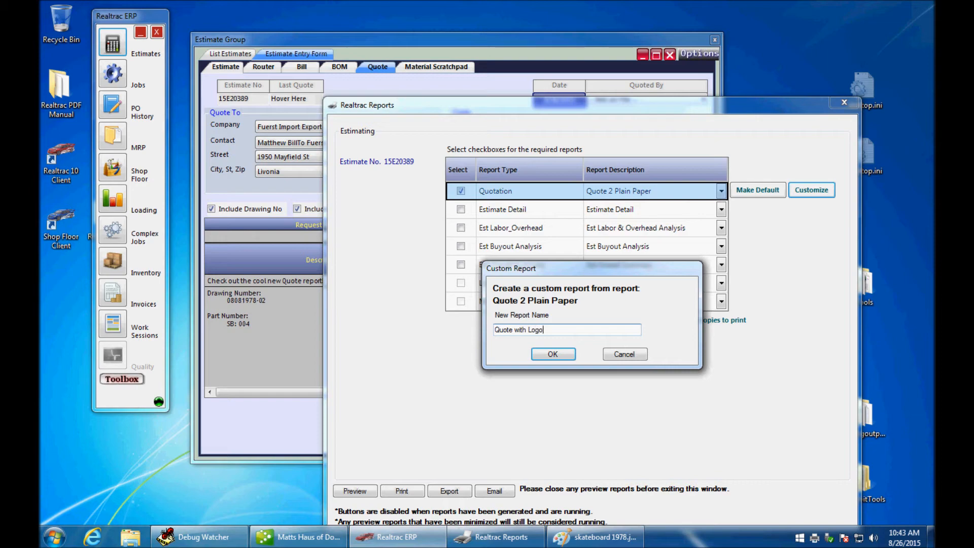
left_click(556, 352)
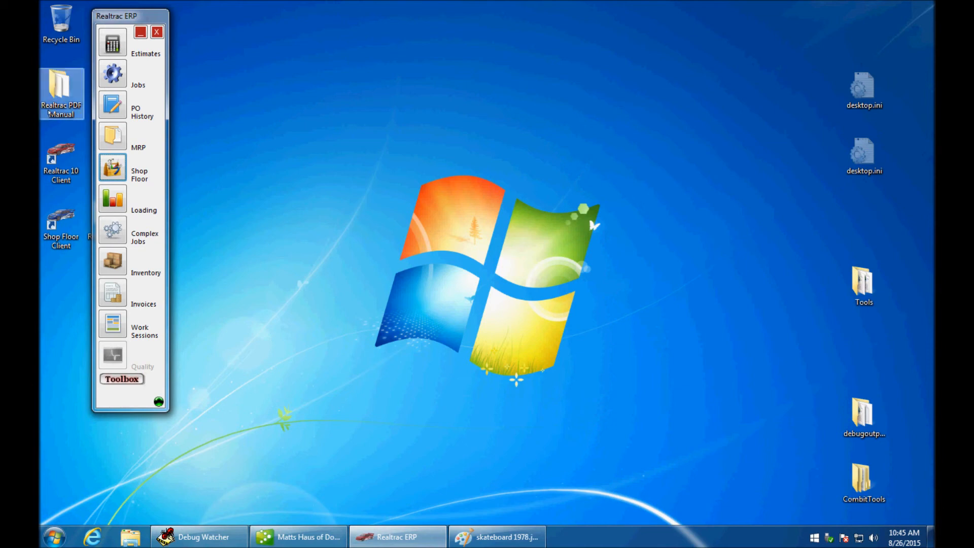
Filter the jobs list by job number 1528 and open the matching job's router
left_click(113, 74)
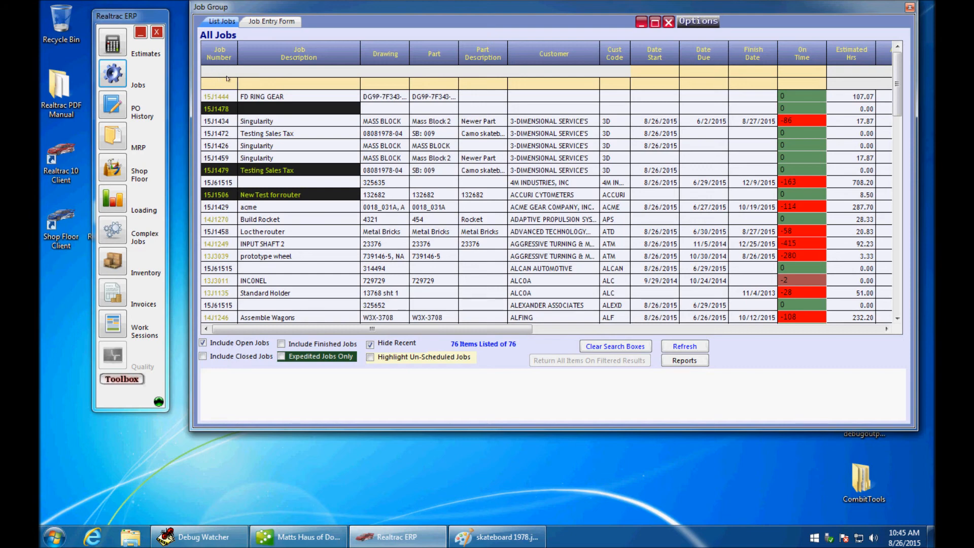
left_click(227, 80)
type("1528")
key("Return")
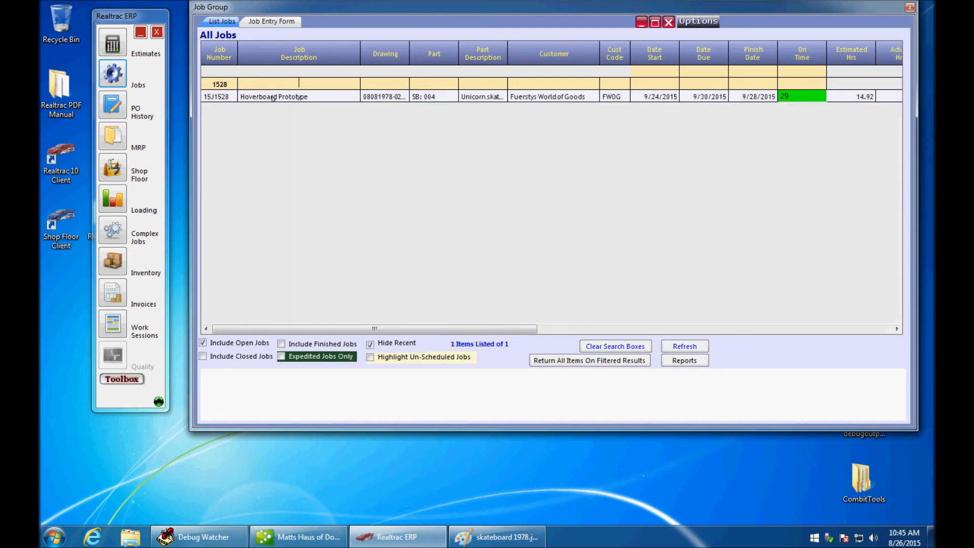
double_click(273, 98)
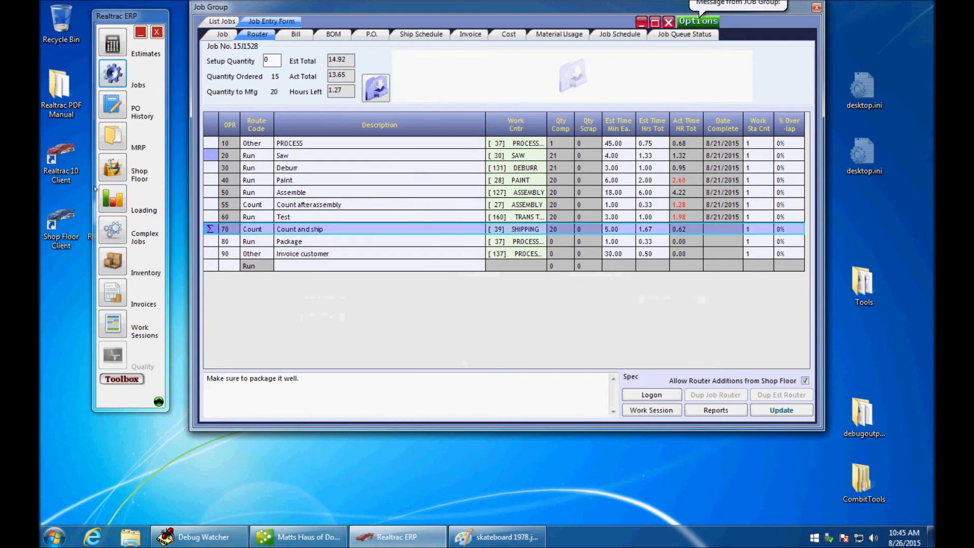
Log an idle employee on to operation 70 Count and ship of job 1528 at work station 104 SHIP, and dismiss the spec information
left_click(106, 171)
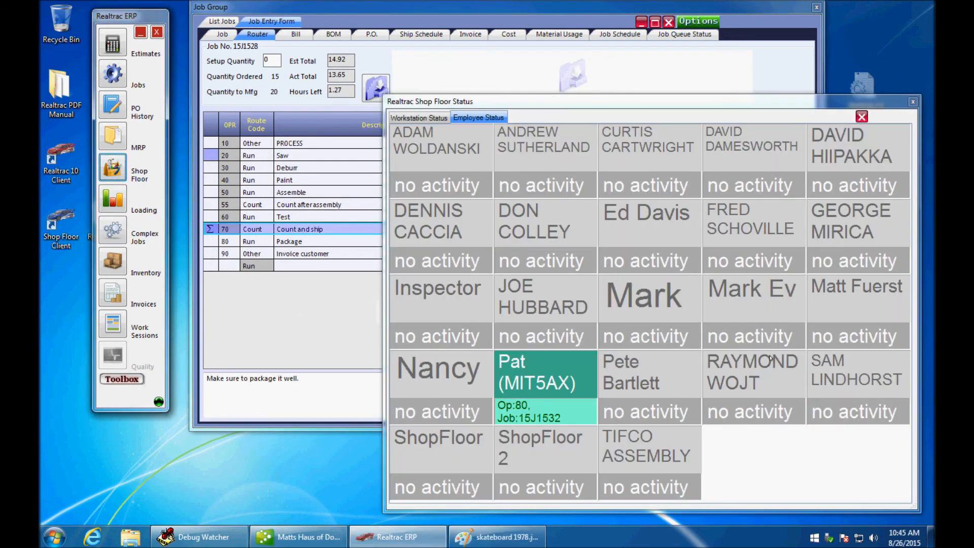
left_click(856, 328)
left_click(174, 93)
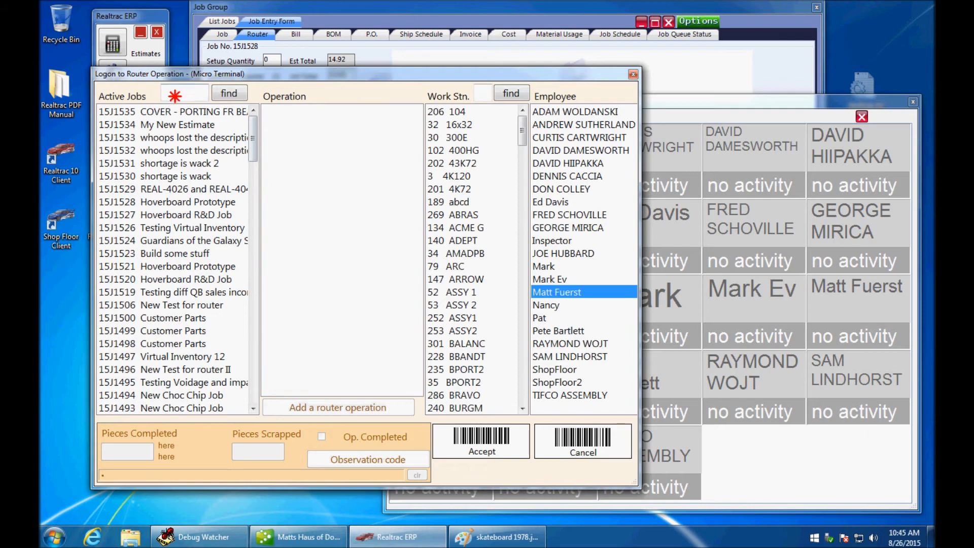
type("1528")
key("Return")
left_click(347, 215)
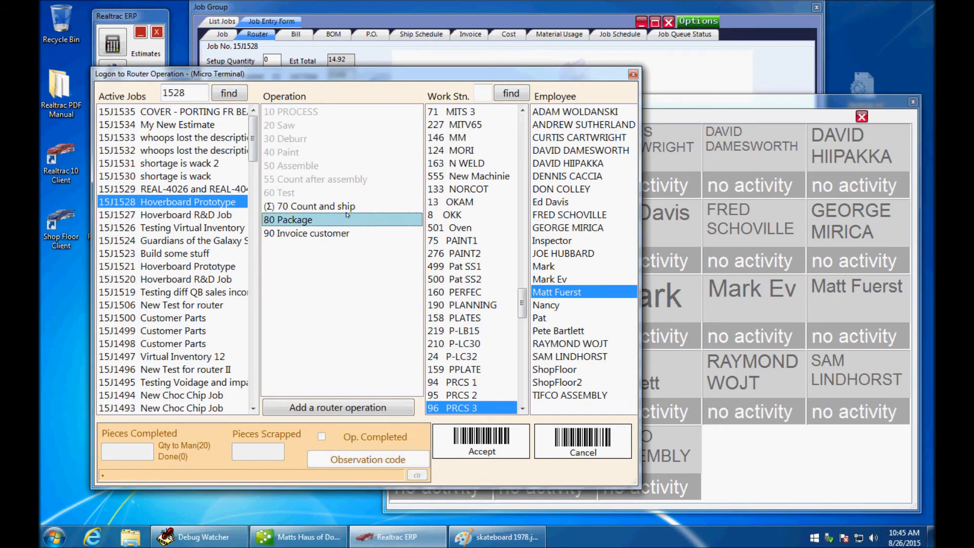
left_click(348, 205)
left_click_drag(457, 75, 731, 90)
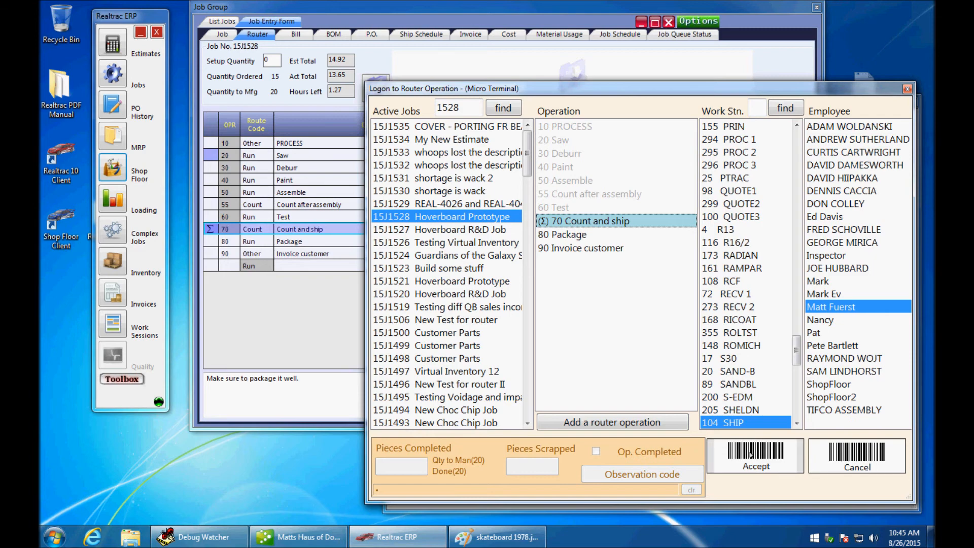
left_click(756, 455)
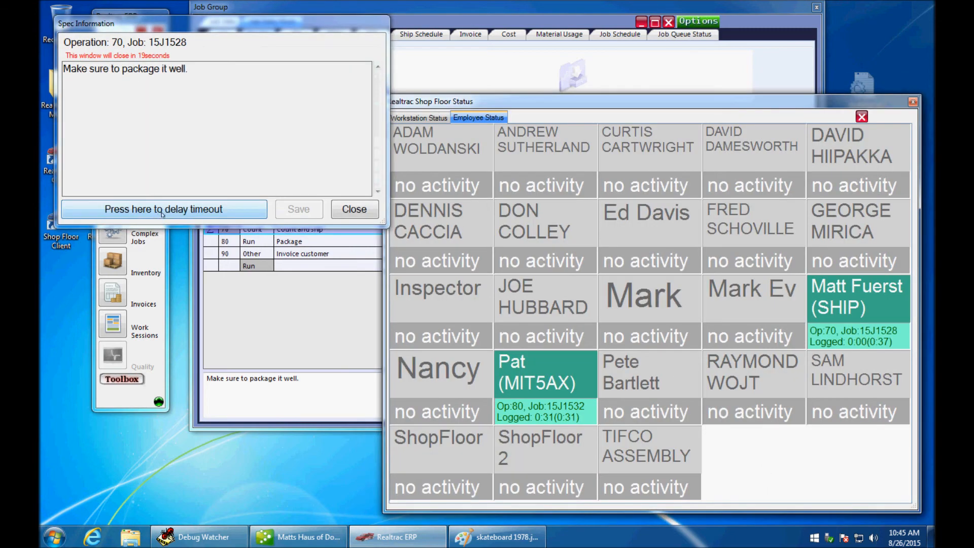
left_click(339, 210)
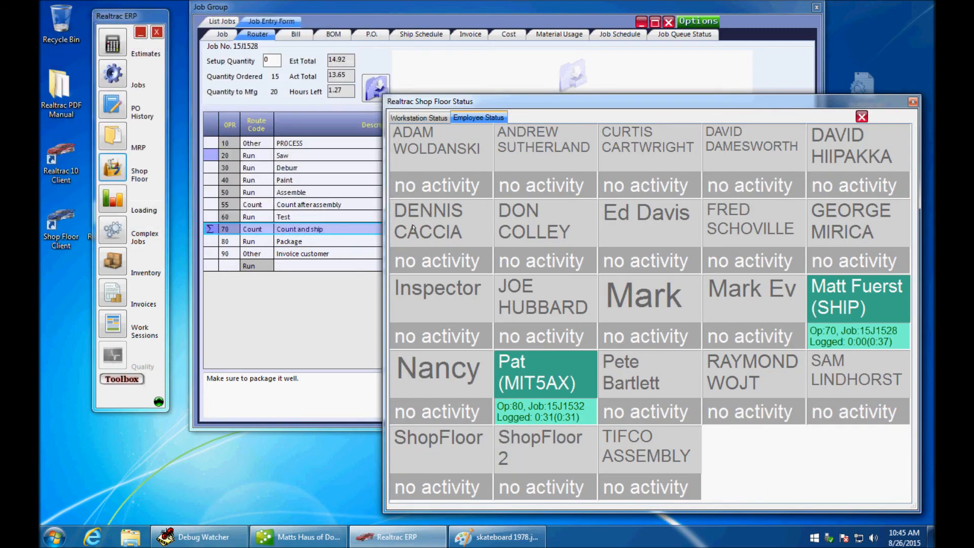
Log the employee off operation 70 with 1 piece completed, accept exceeding the quantity to manufacture, and close the shop floor status
left_click(852, 318)
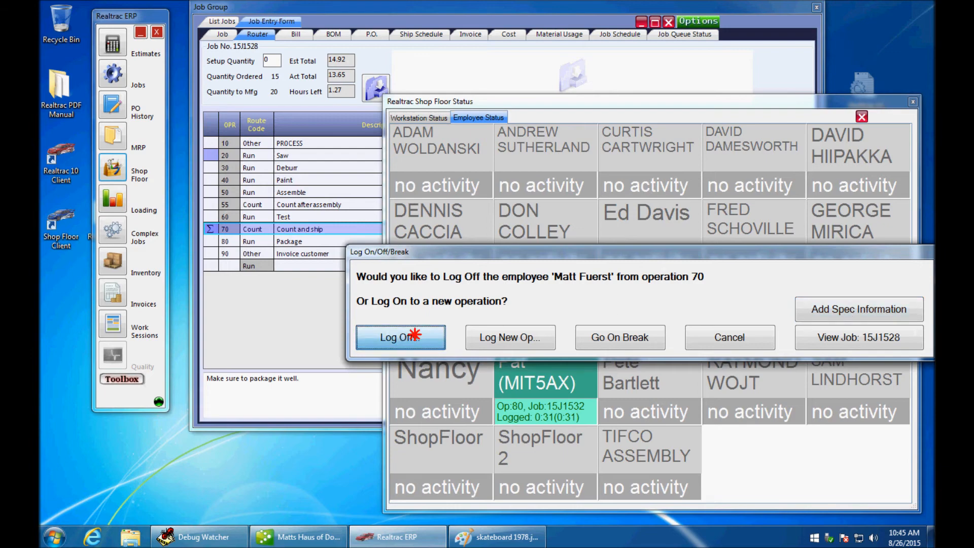
left_click(421, 336)
type("1")
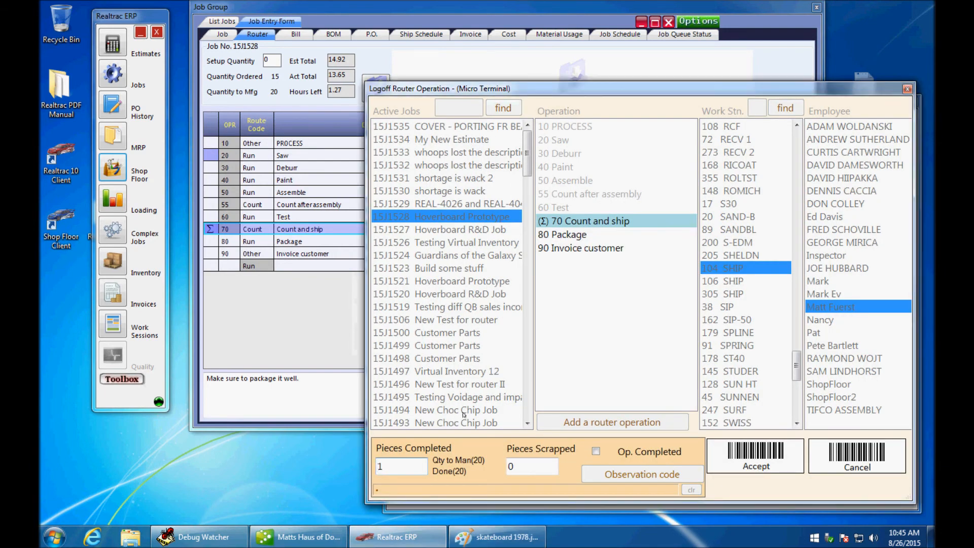
left_click(756, 463)
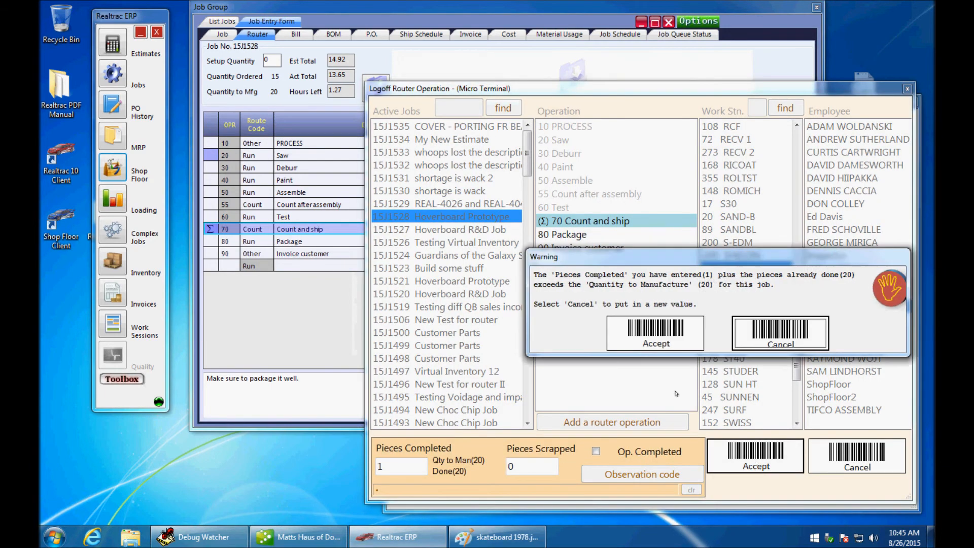
left_click(636, 344)
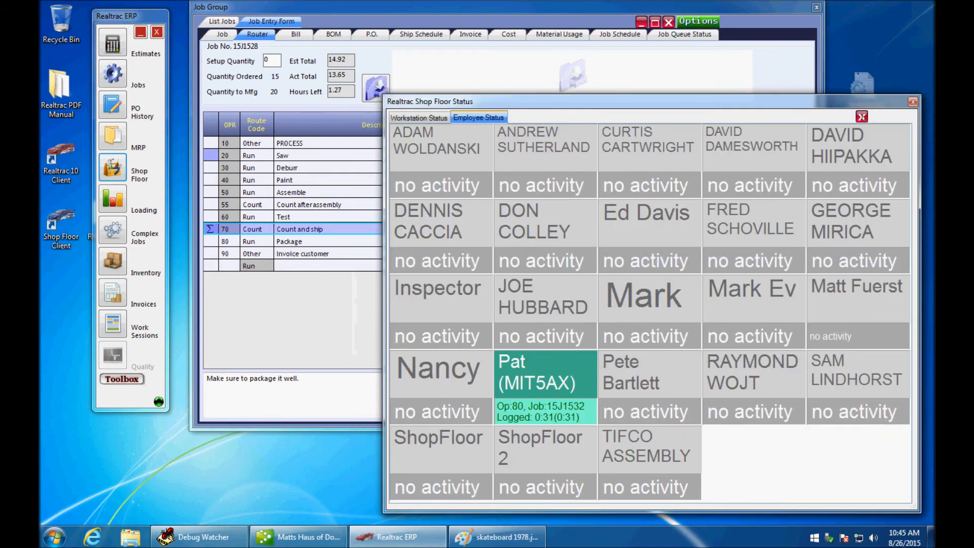
left_click(862, 116)
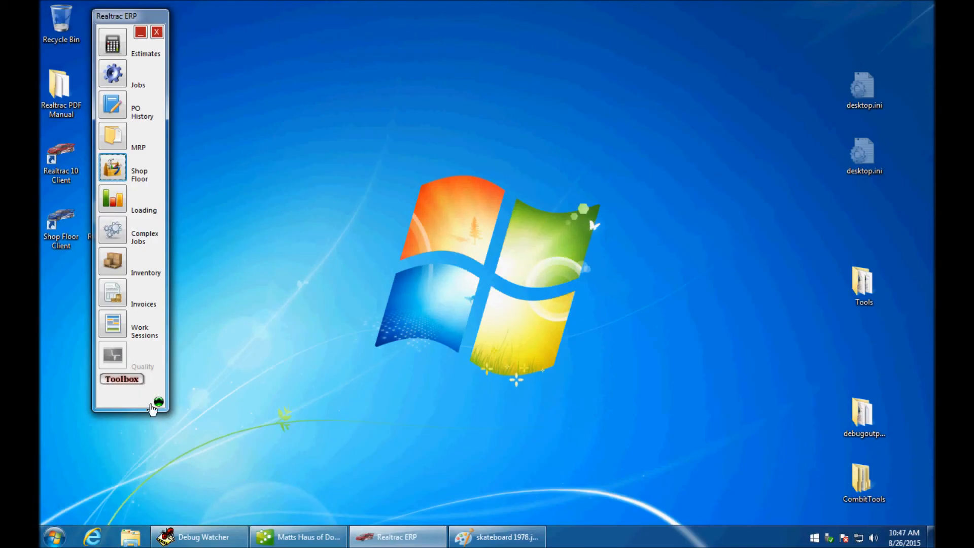
Add the tag "lathe" to the employee tagged "tool" in the system setup's employee list, and close the setup
left_click(122, 379)
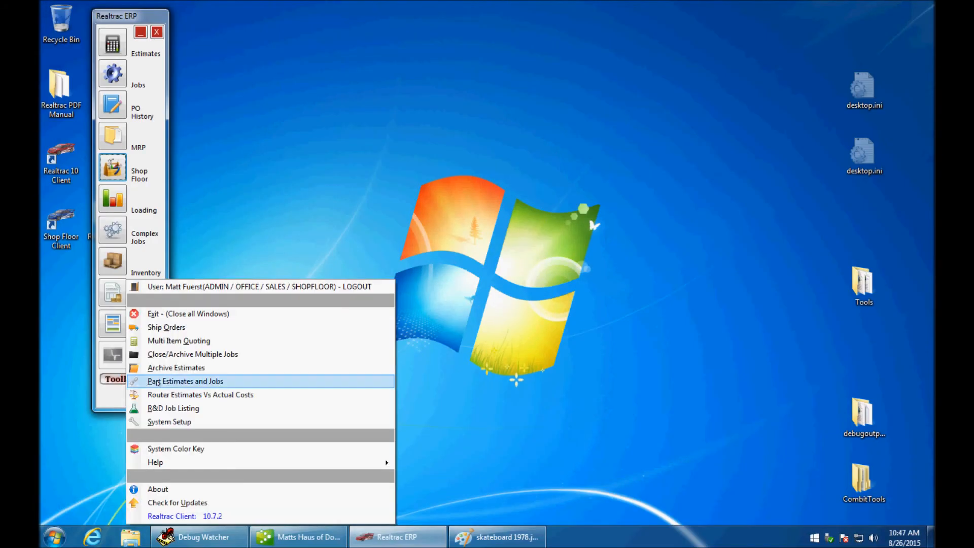
left_click(163, 421)
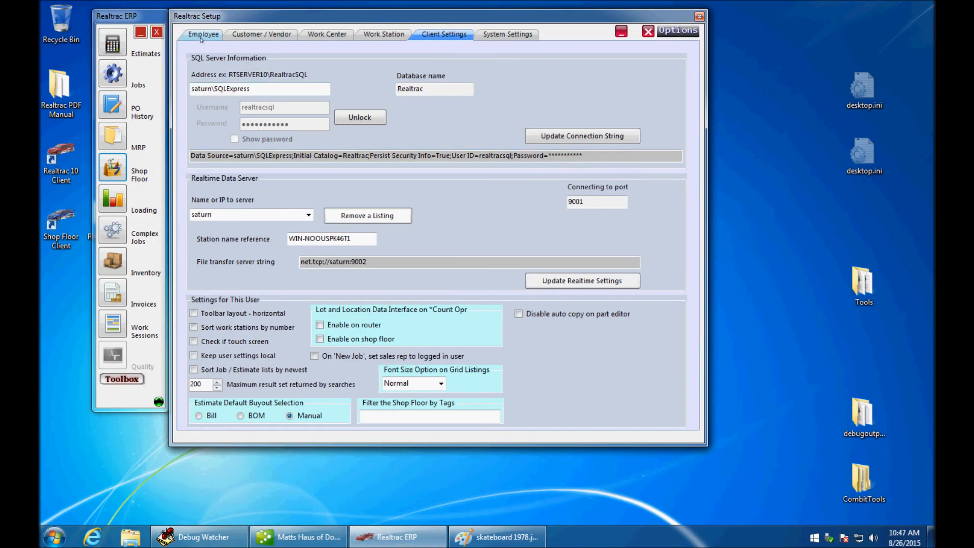
left_click(200, 36)
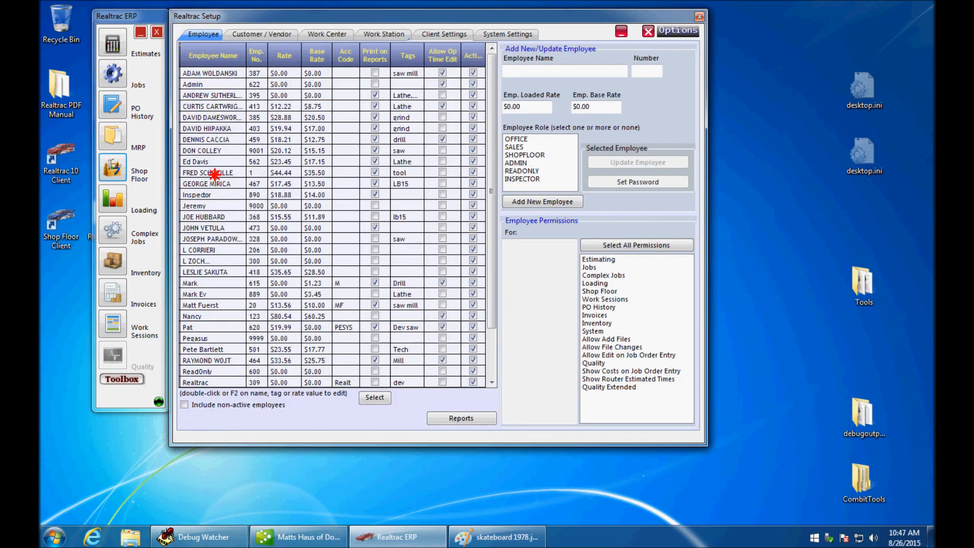
left_click(212, 173)
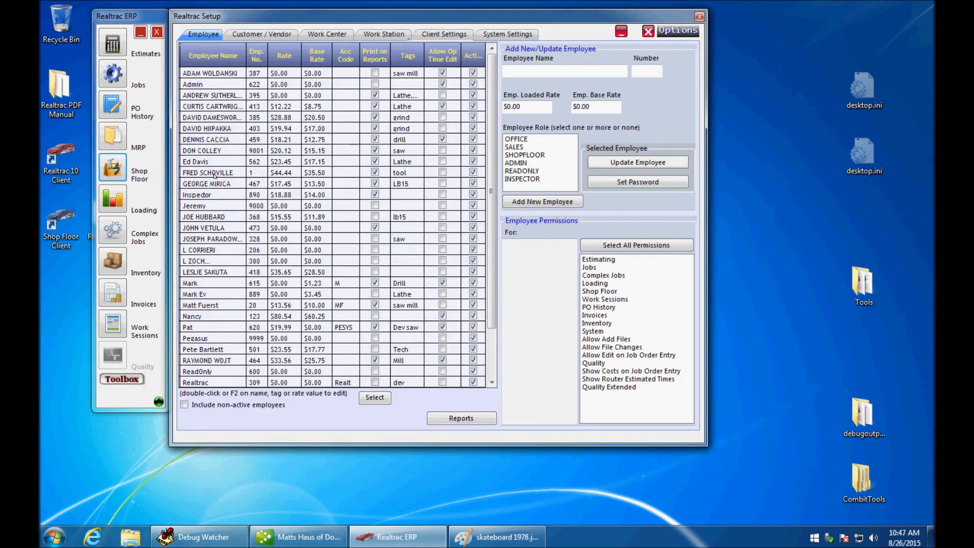
left_click(412, 172)
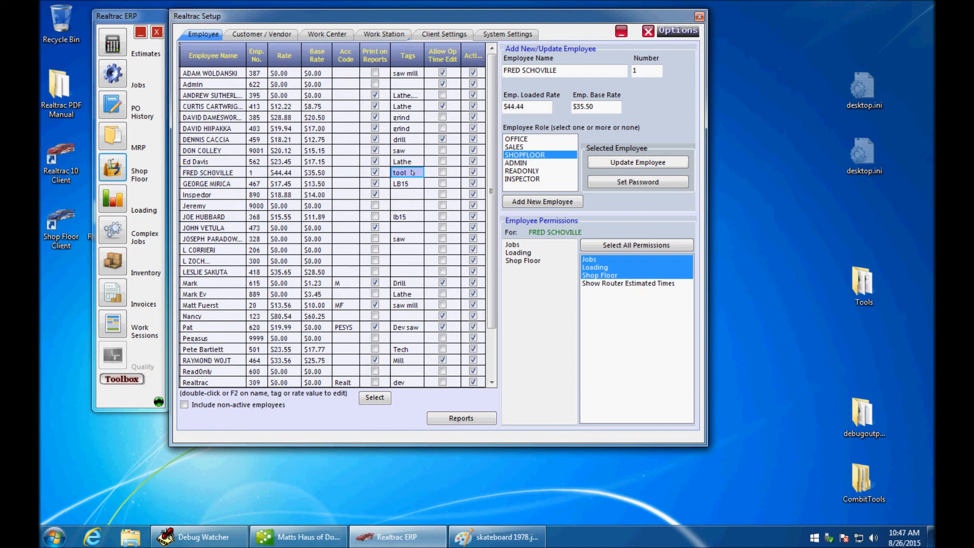
double_click(412, 172)
type("lathe")
key("Tab")
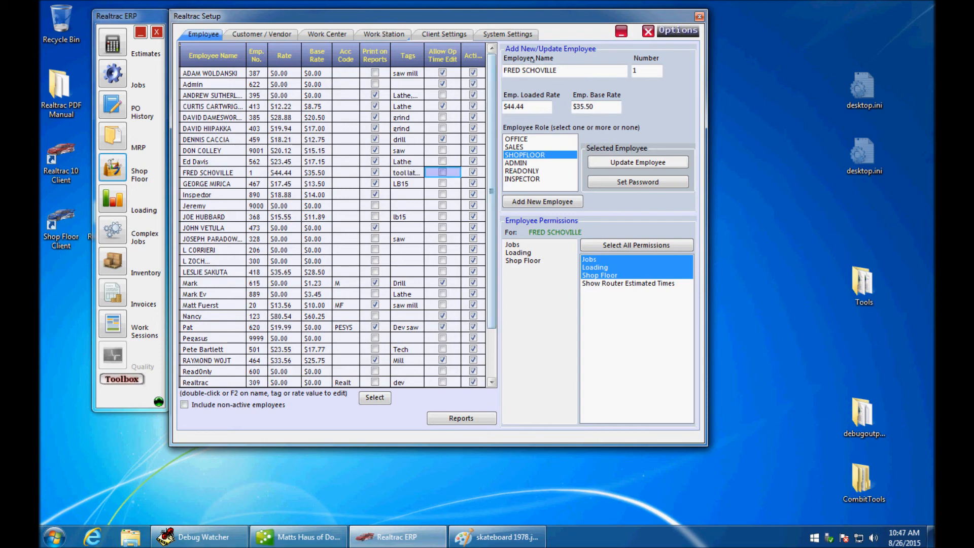
left_click(648, 31)
View the shop floor's employee status, and set the client setting for filtering the shop floor by tags to "saw mill"
left_click(112, 167)
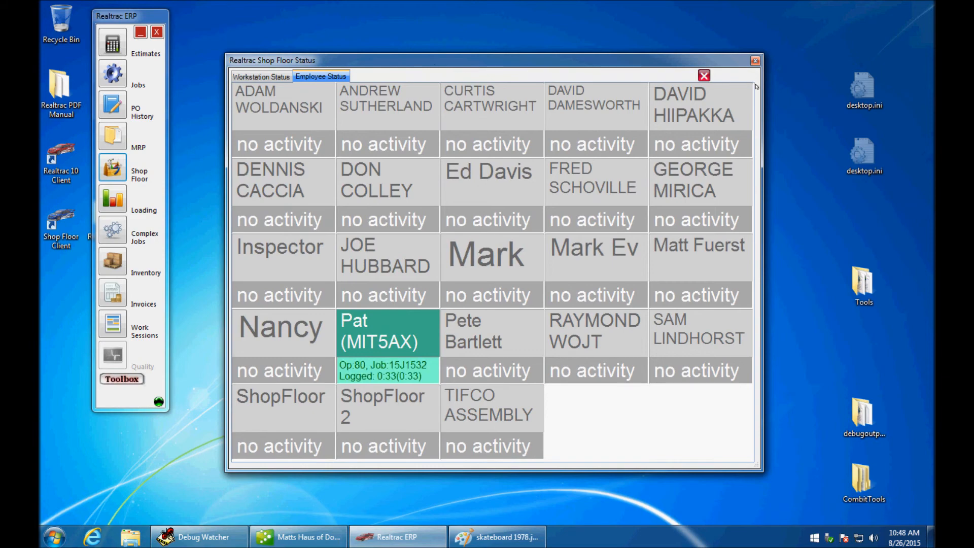
left_click(700, 75)
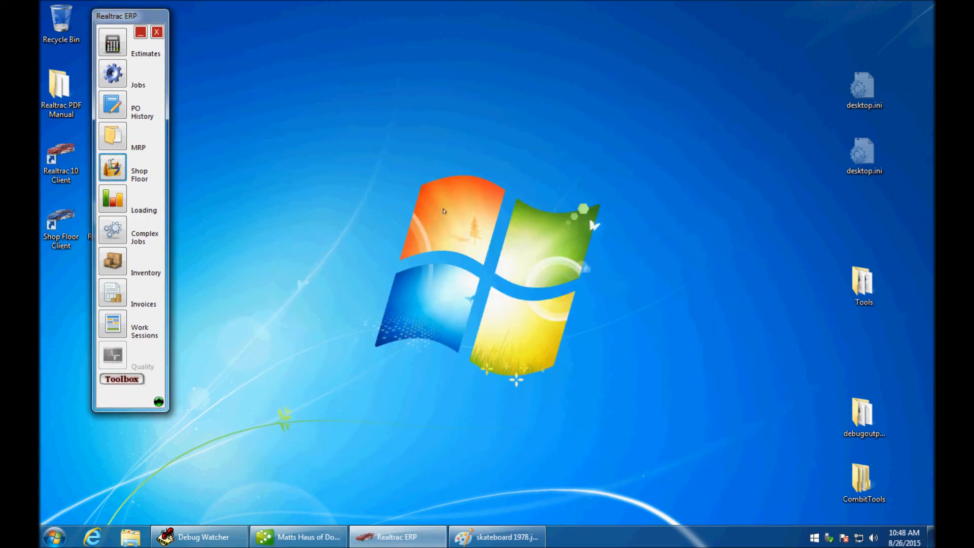
left_click(126, 378)
left_click(181, 421)
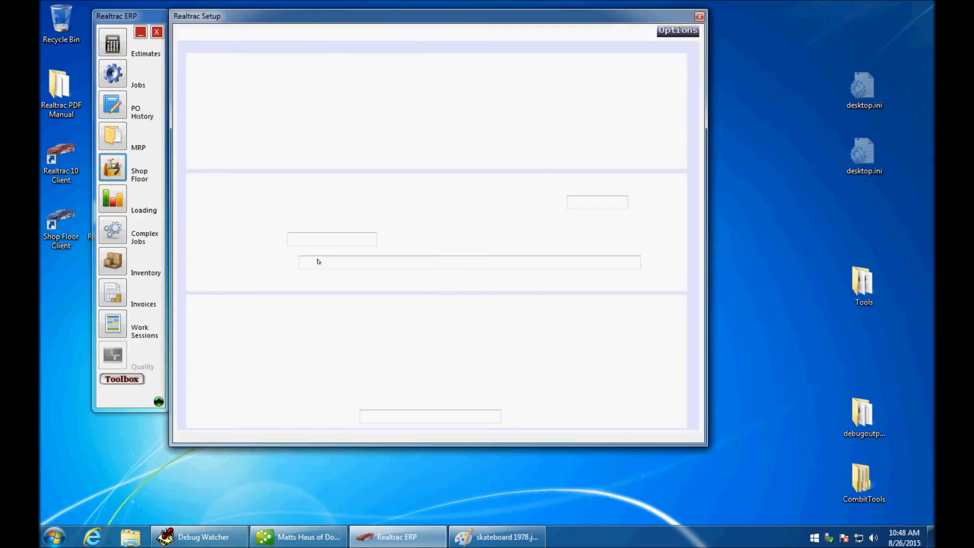
left_click(387, 417)
type("saw")
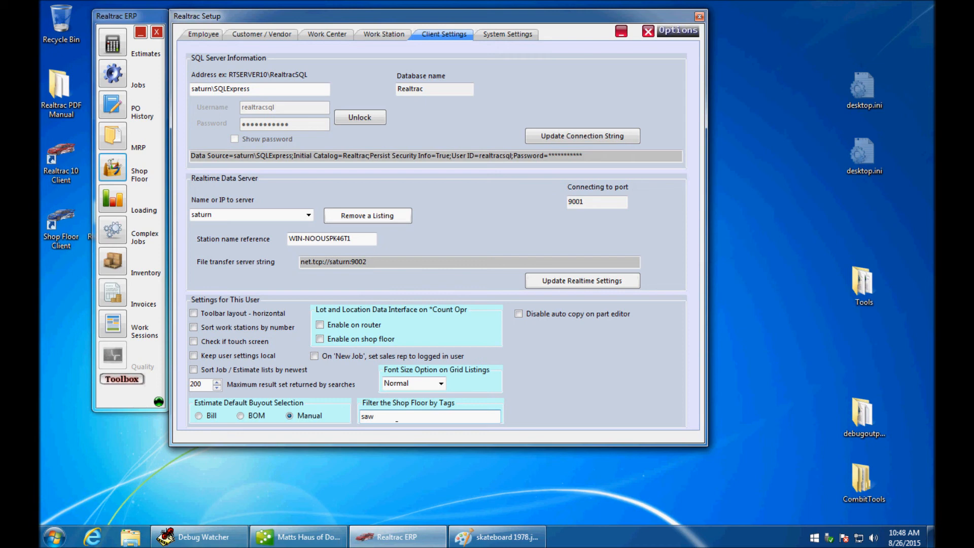
type("mill")
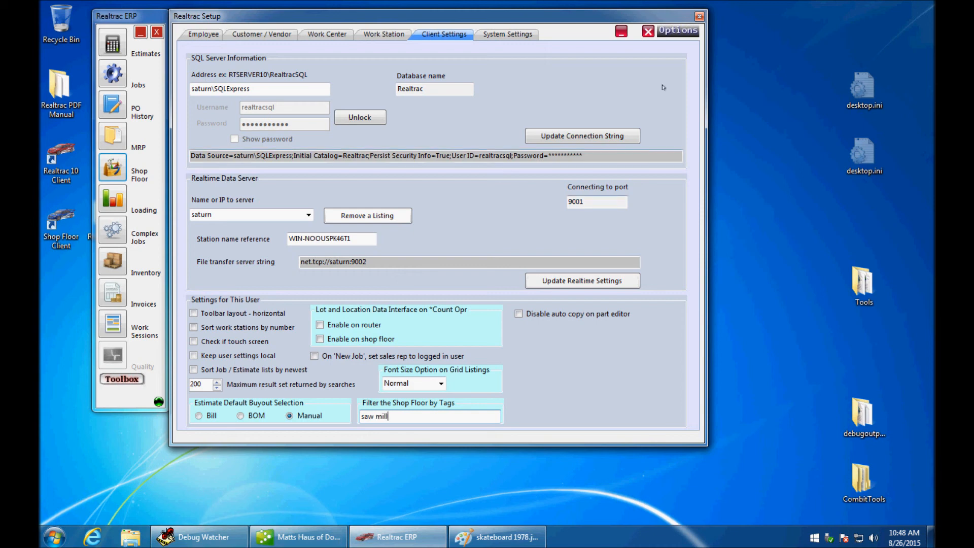
left_click(648, 31)
Examine which employees the tag-filtered shop floor status lists, and close it
left_click(120, 171)
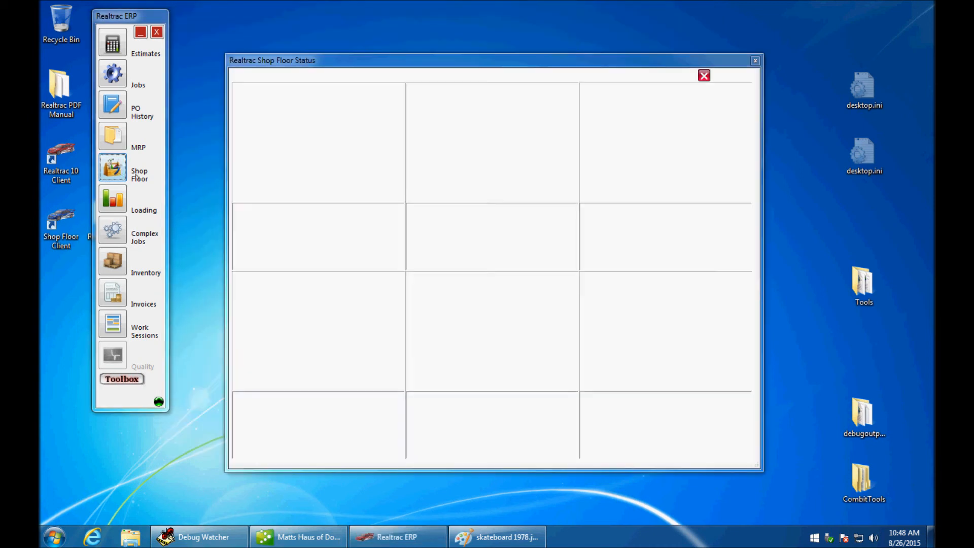
left_click_drag(461, 69, 503, 49)
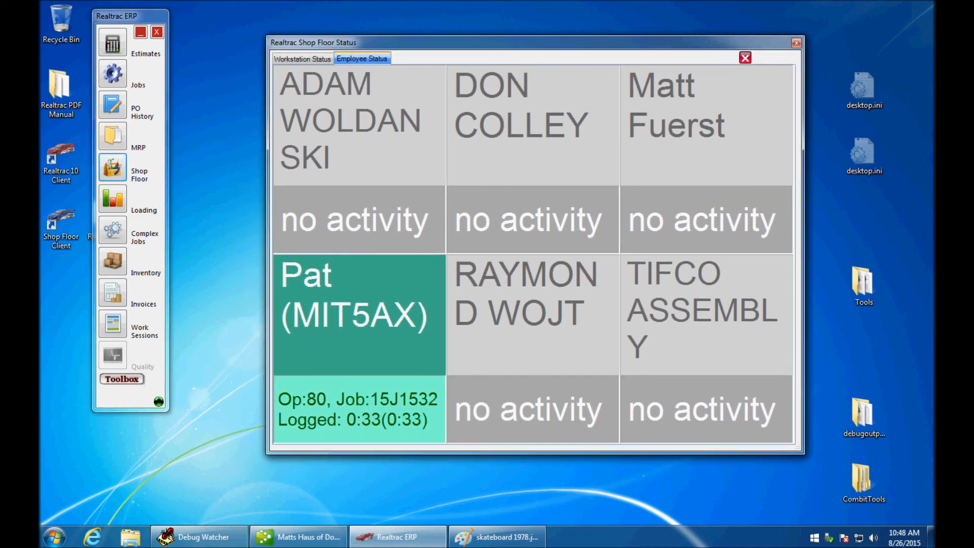
left_click(745, 57)
Clear the shop floor tag filter in the client settings, and check the shop floor status again
left_click(122, 378)
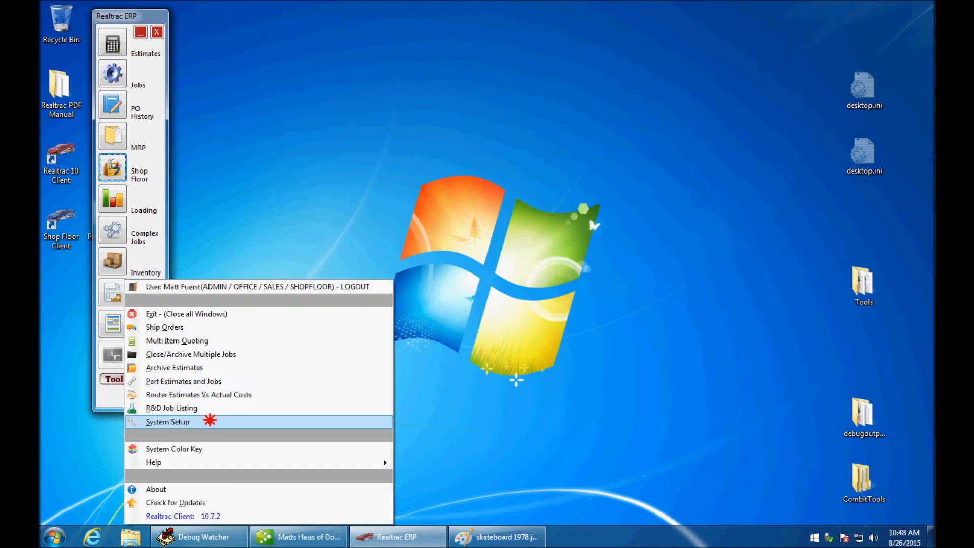
left_click(210, 420)
left_click_drag(401, 416, 360, 416)
key("BackSpace")
left_click(648, 31)
left_click(113, 169)
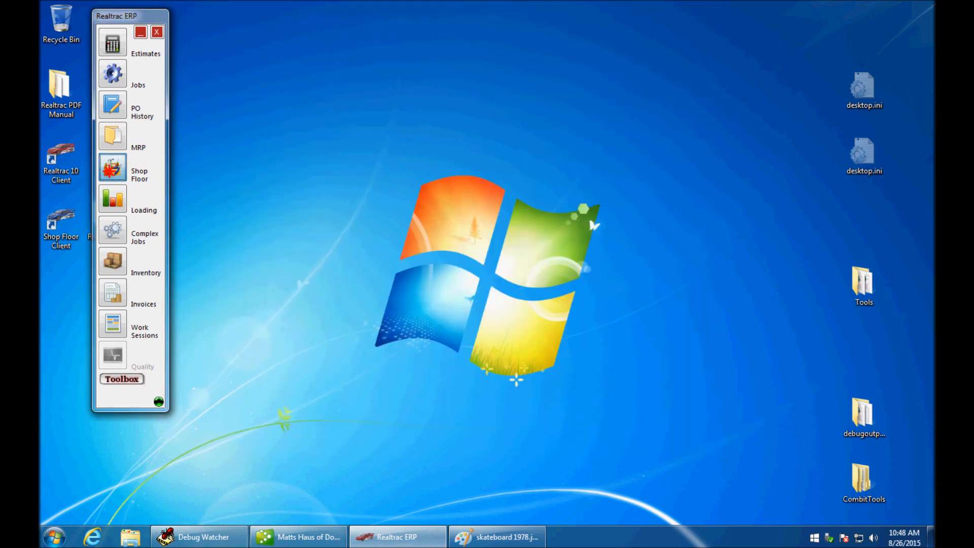
left_click(741, 59)
Open the employee reports from system setup and filter the employee list by the tag "saw"
left_click(122, 378)
left_click(152, 422)
left_click(205, 33)
left_click(451, 424)
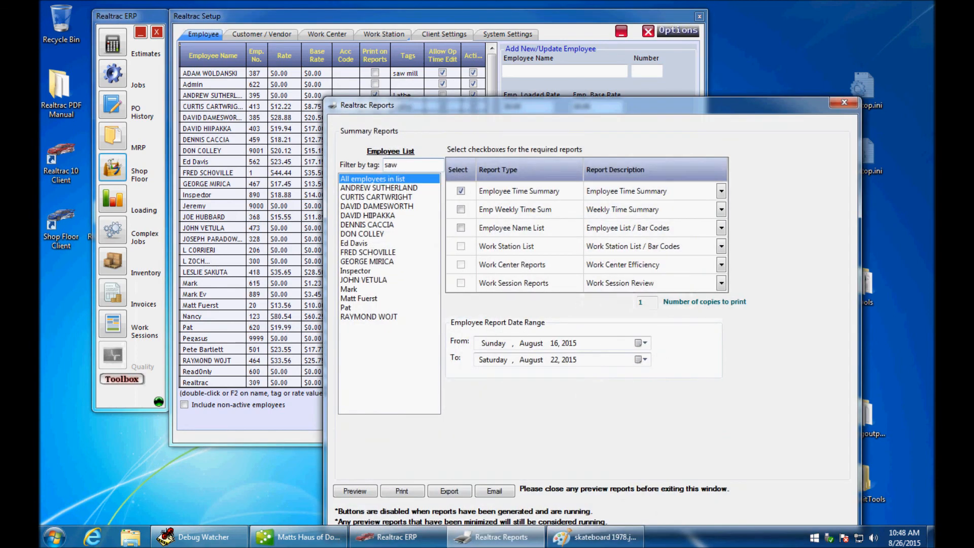
left_click(414, 336)
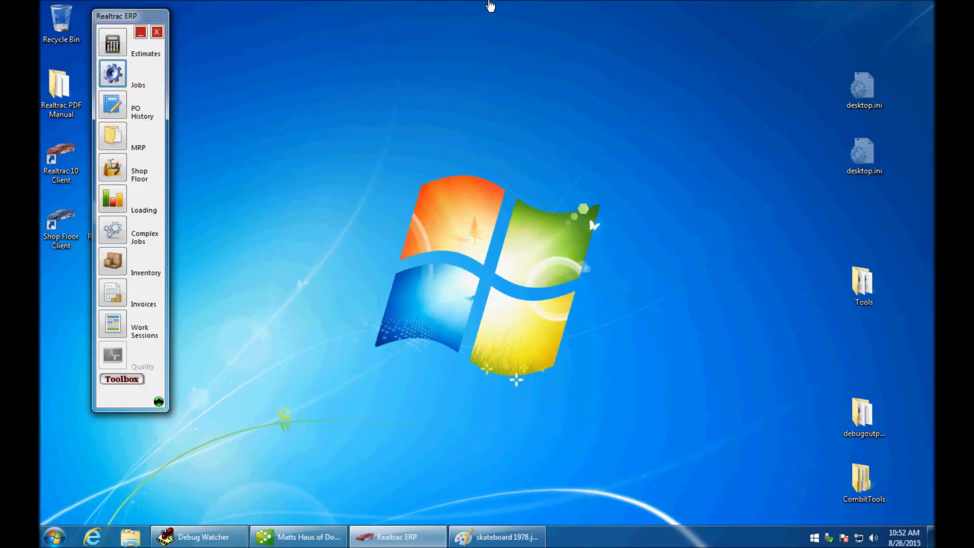
Filter the jobs list by job number 1484 and open the matching job's entry form
left_click(113, 73)
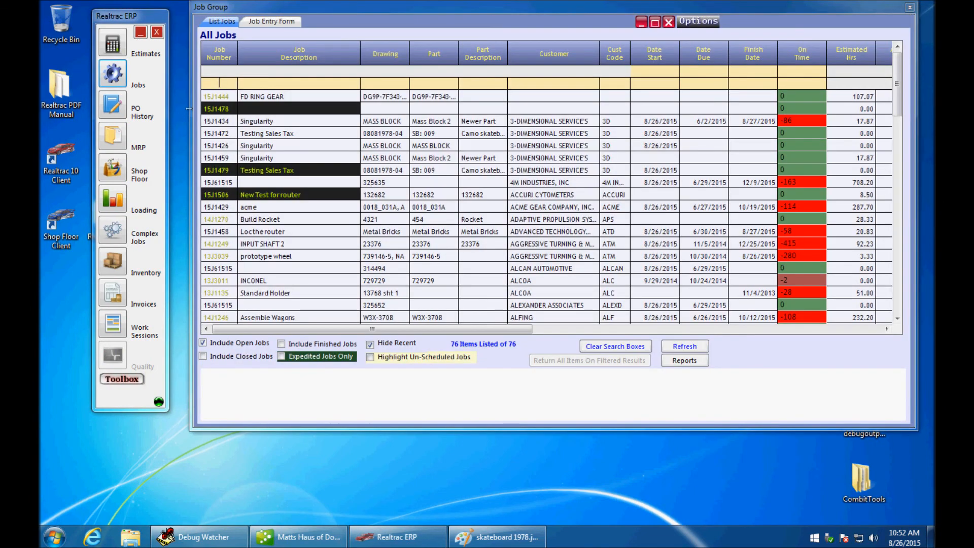
type("1484")
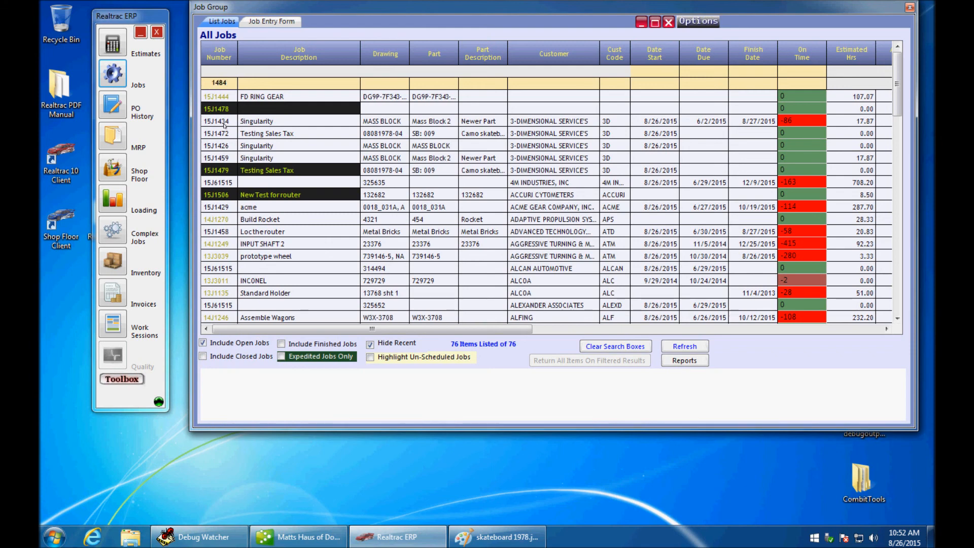
double_click(270, 97)
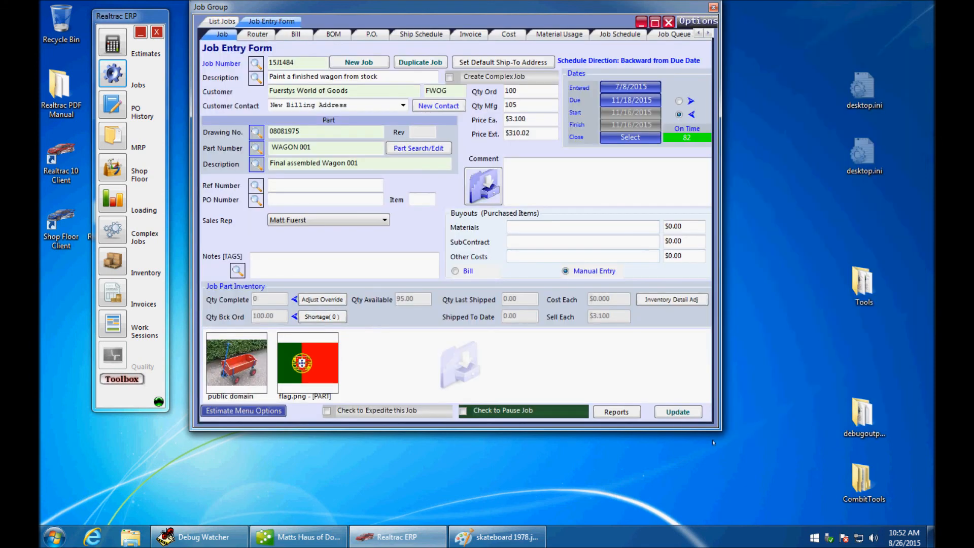
Preview only the Utility report Job Cover Sheet for job 15J1484, and close the preview
left_click(622, 412)
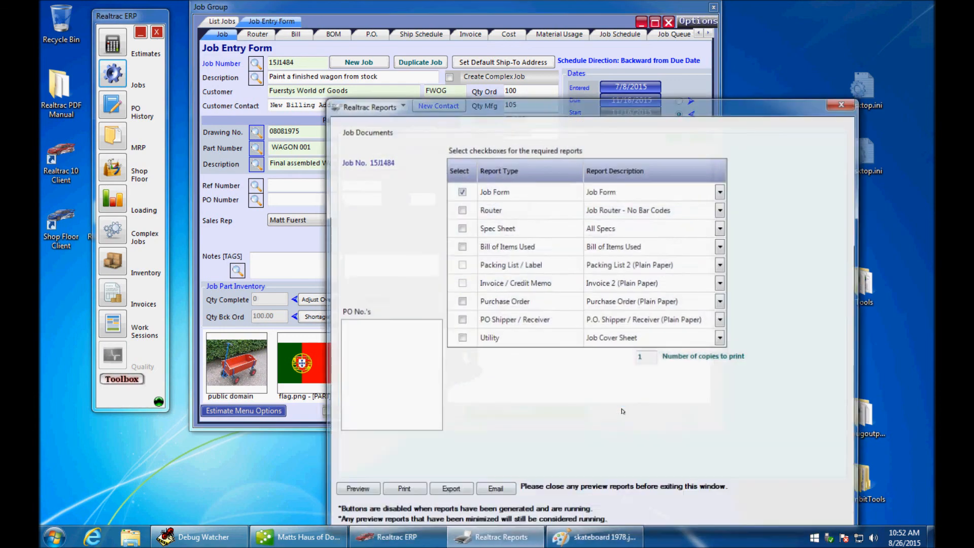
left_click(460, 190)
left_click(460, 338)
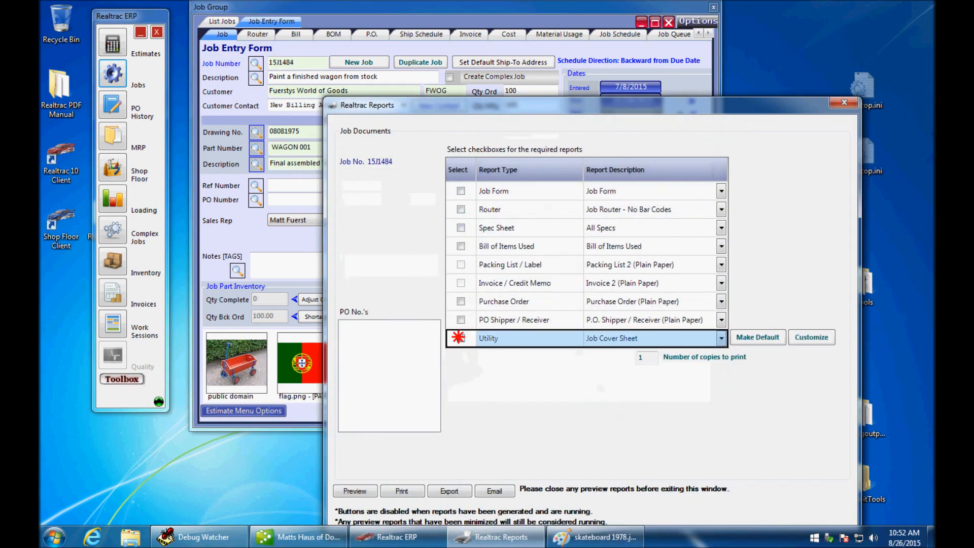
left_click(671, 338)
left_click(355, 492)
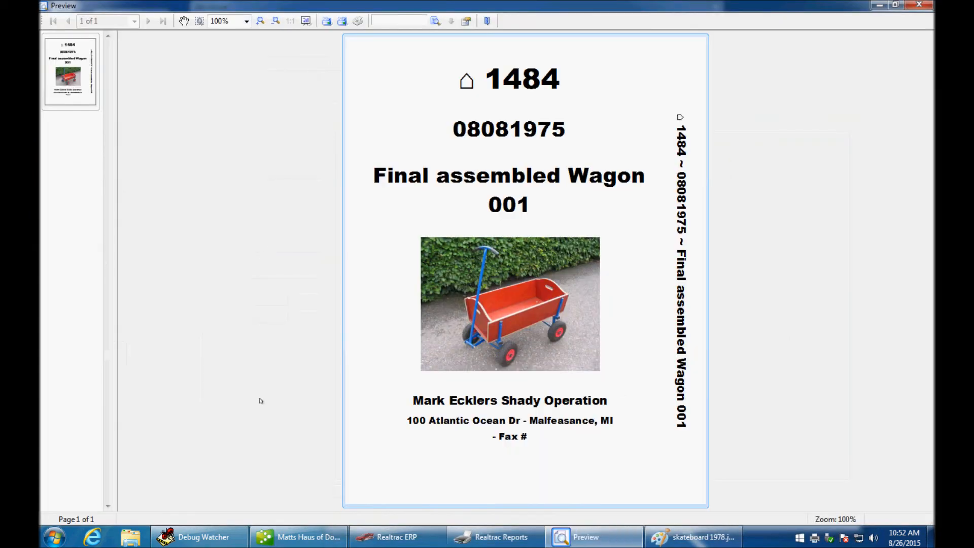
left_click(920, 4)
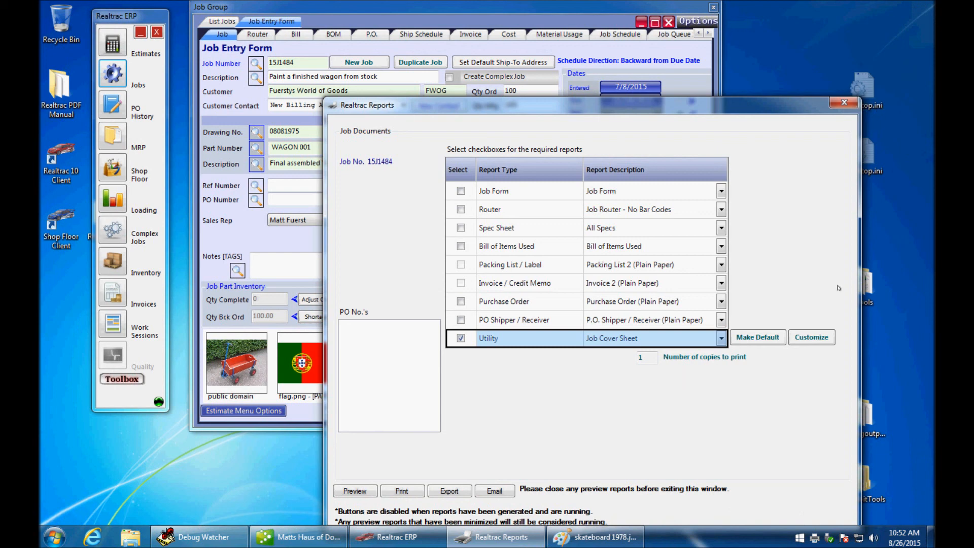
Customize the Job Cover Sheet as a custom report named "Cover Sheet for My Company"
left_click(817, 336)
type("Cover Sheet for My Company")
key("Return")
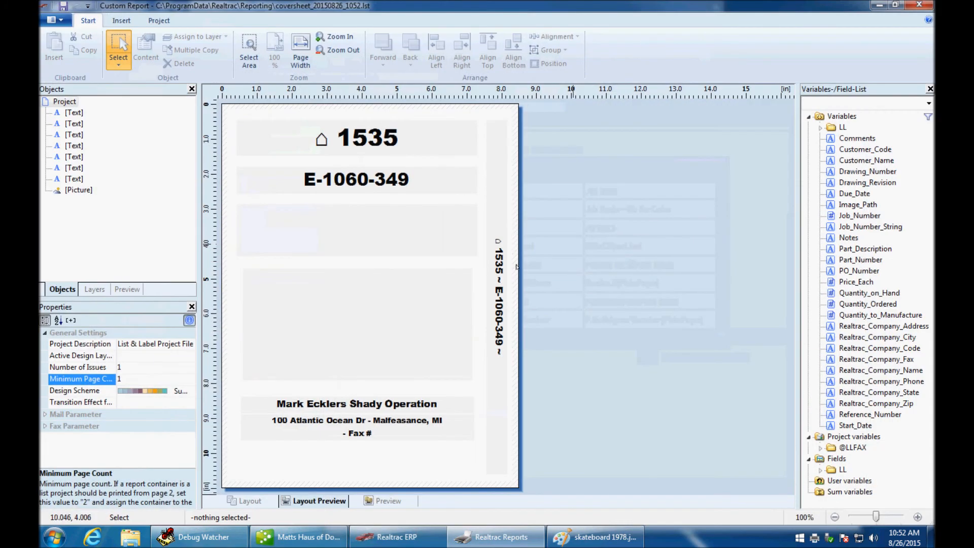
Open the company name text in the cover sheet layout and its Realtrac_Company_Name paragraph for editing
left_click(400, 409)
double_click(400, 411)
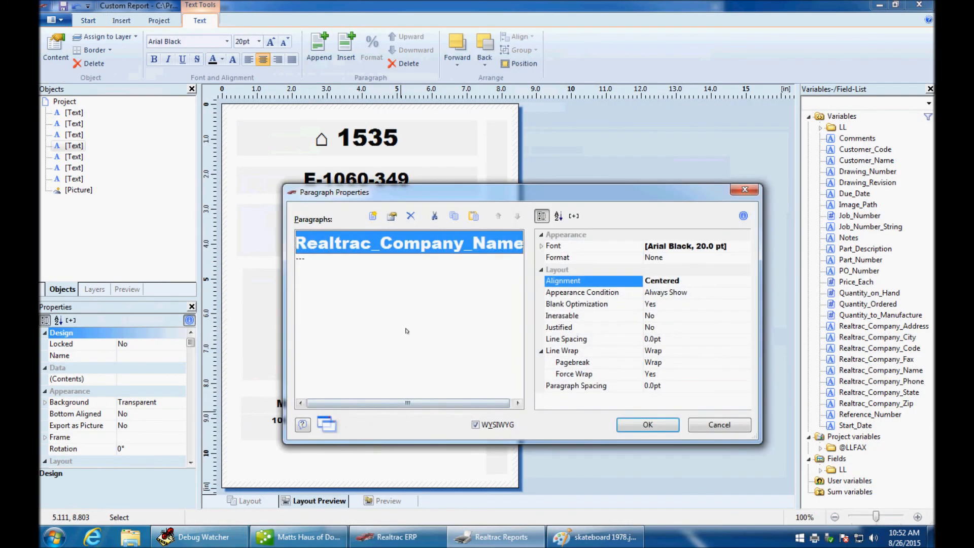
double_click(384, 245)
left_click(277, 139)
left_click(283, 142)
left_click(282, 132)
scroll(406, 195, "down", 7)
scroll(391, 197, "down", 1)
scroll(390, 197, "up", 3)
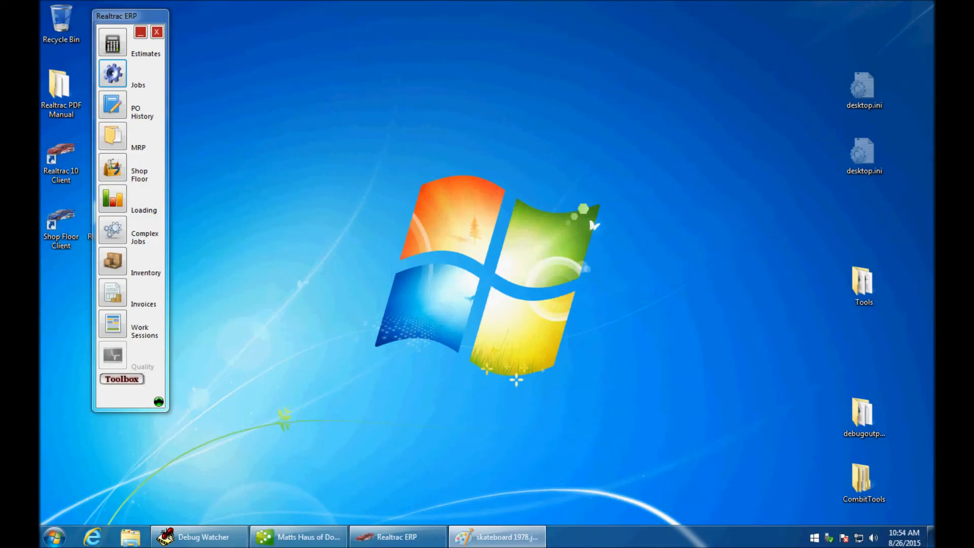
Open the Report Descriptions folder inside the Realtrac PDF Manual folder on the desktop
double_click(49, 95)
left_click(364, 128)
left_click(358, 118)
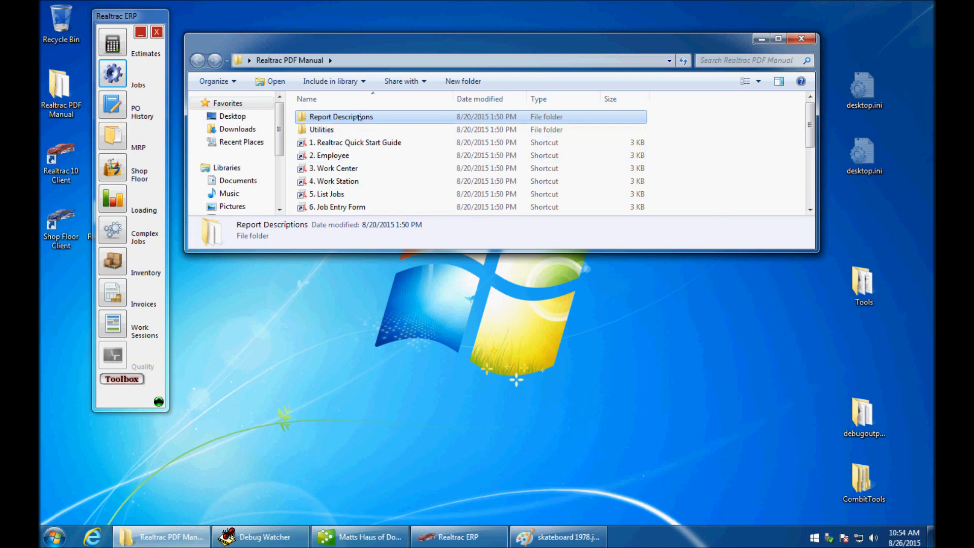
scroll(358, 118, "down", 3)
scroll(358, 117, "up", 3)
double_click(357, 118)
left_click(357, 118)
Open the Cover Sheet Report document and examine its sample, description and table of available fields
left_click(334, 143)
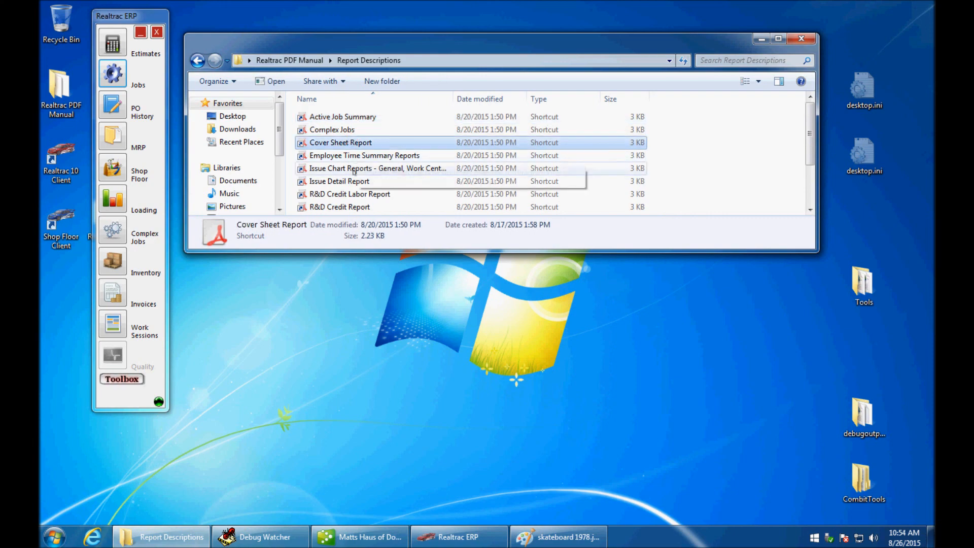
left_click(340, 168)
left_click(329, 142)
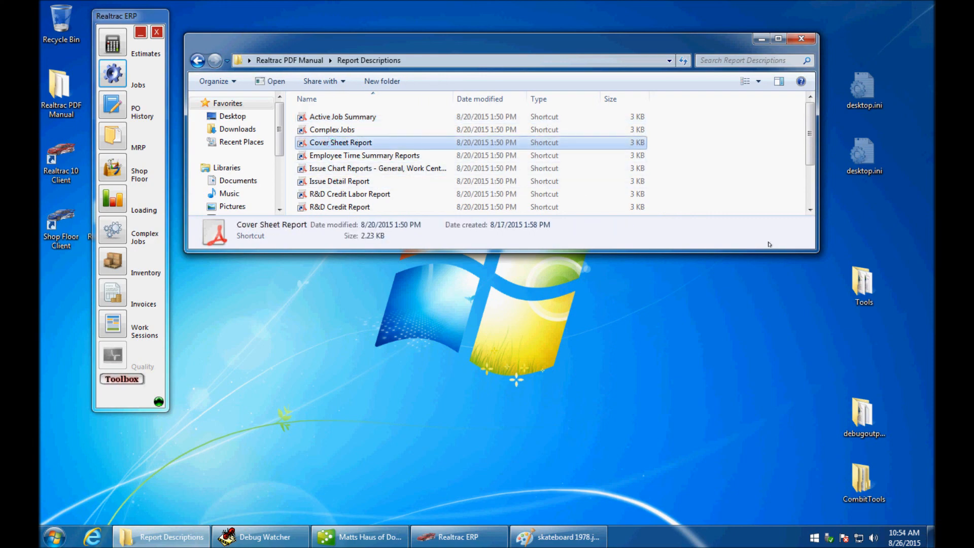
scroll(715, 236, "up", 9)
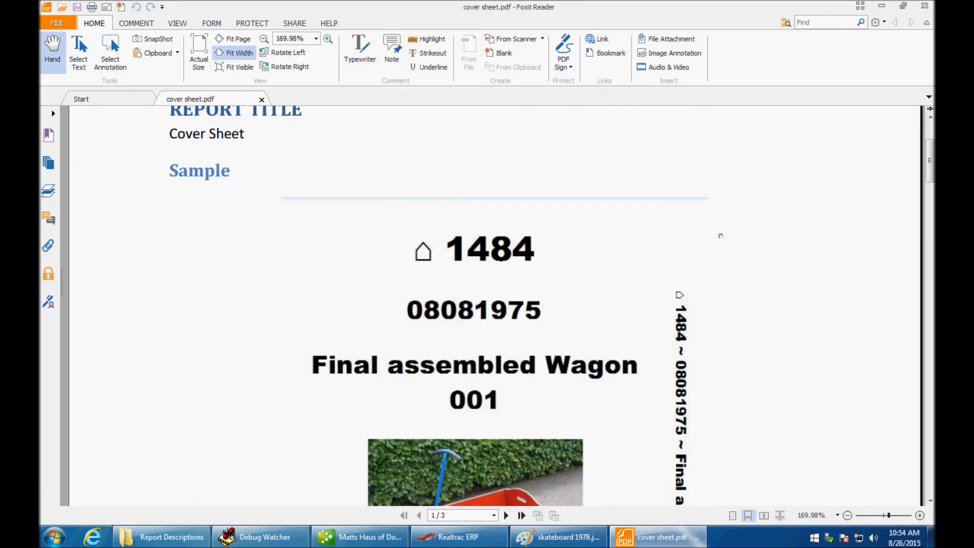
scroll(720, 236, "down", 8)
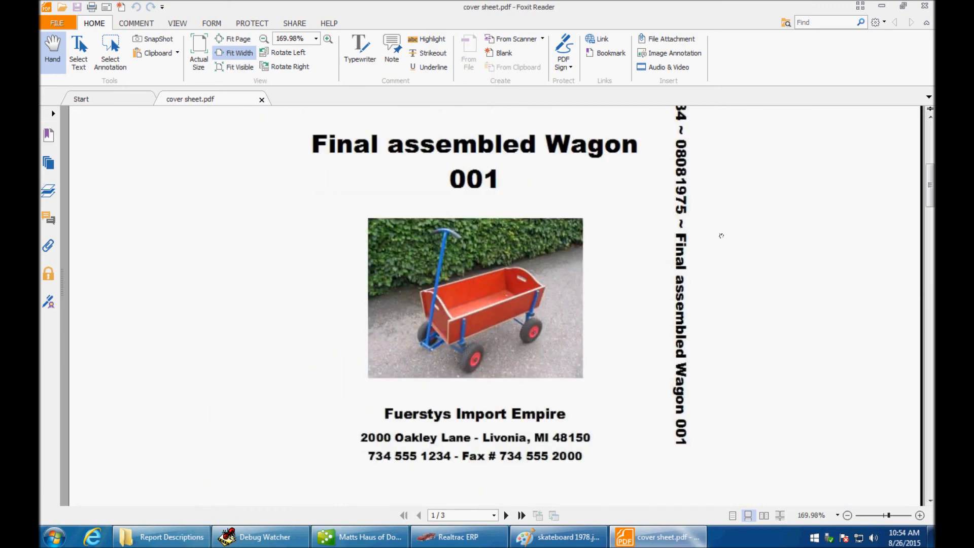
scroll(721, 242, "down", 9)
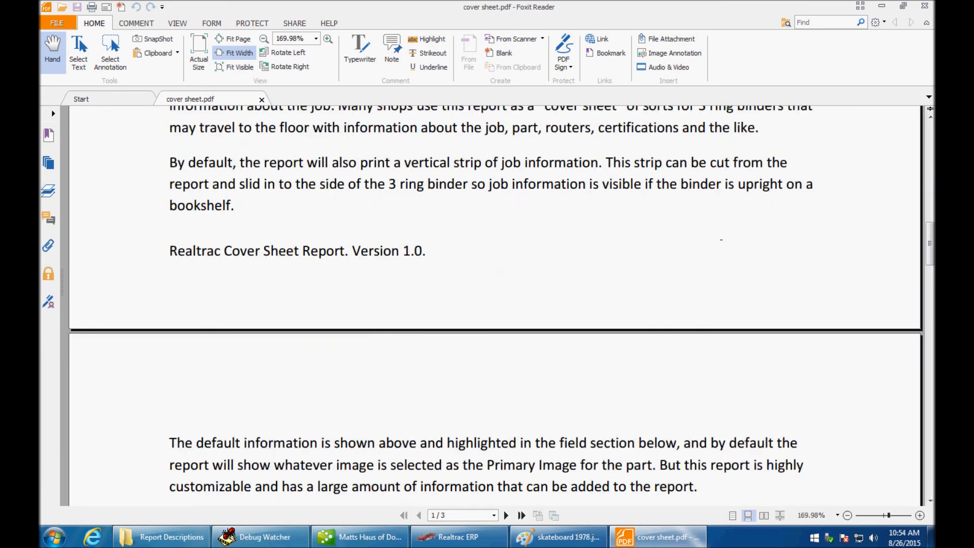
scroll(717, 244, "down", 10)
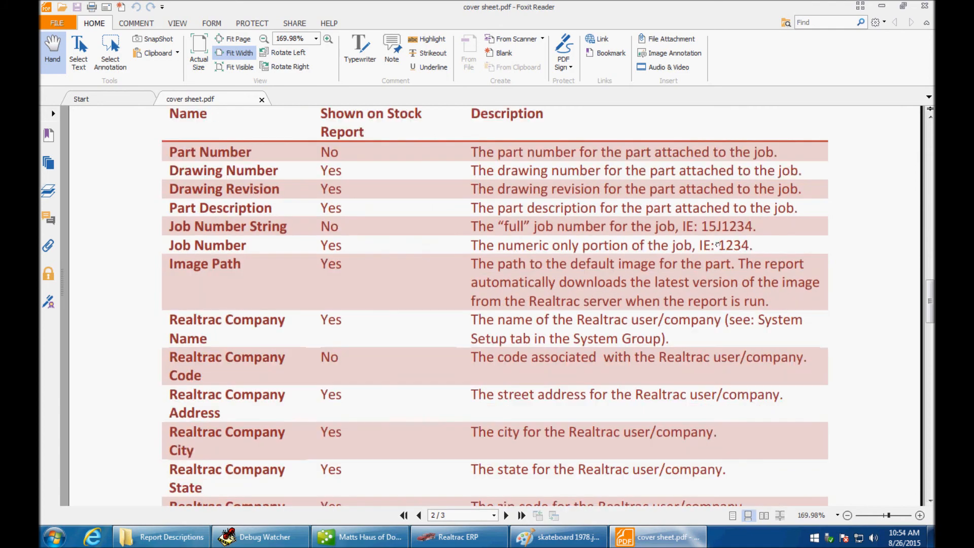